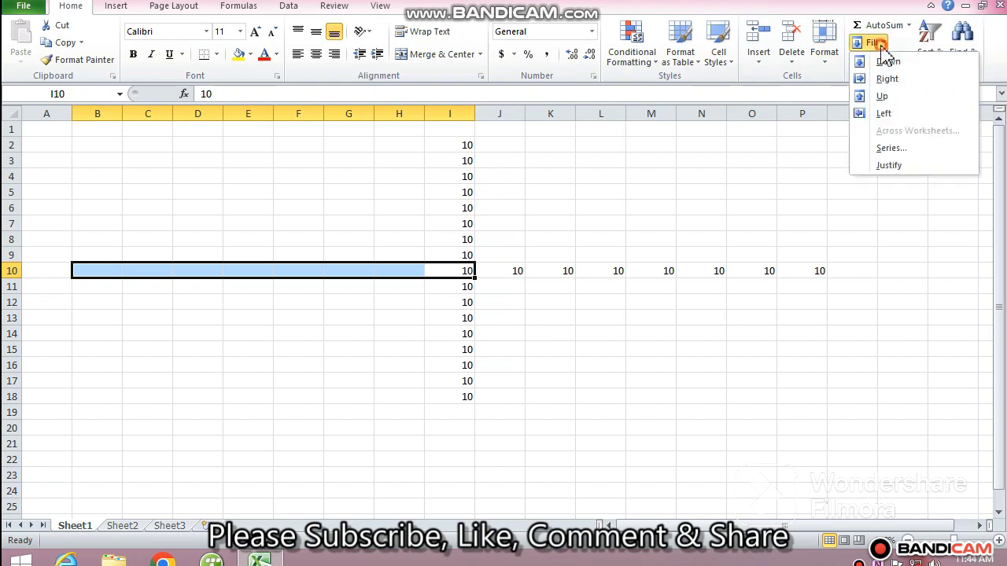
# Fill the selected row 10 range leftward with the value 10 from column I.
pyautogui.click(921, 116)
pyautogui.click(656, 408)
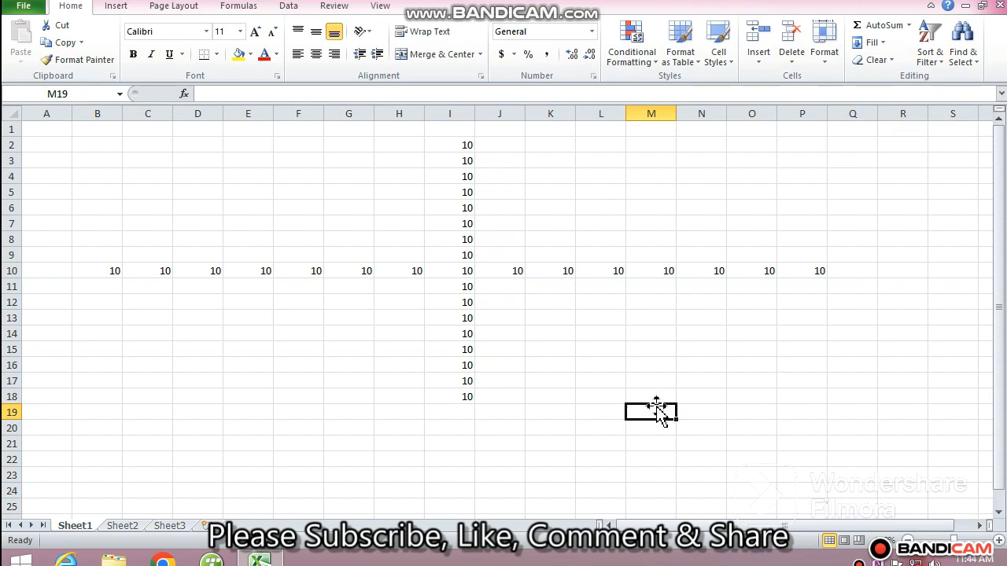
# Clear all contents from the range B2:Q18.
pyautogui.moveTo(99, 145); pyautogui.dragTo(838, 398)
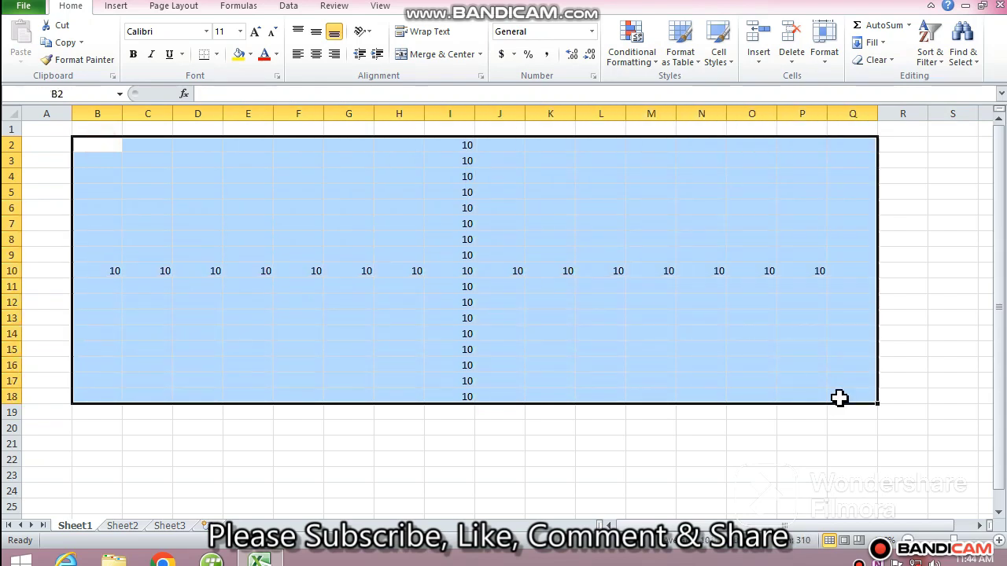
pyautogui.press('Delete')
pyautogui.click(355, 321)
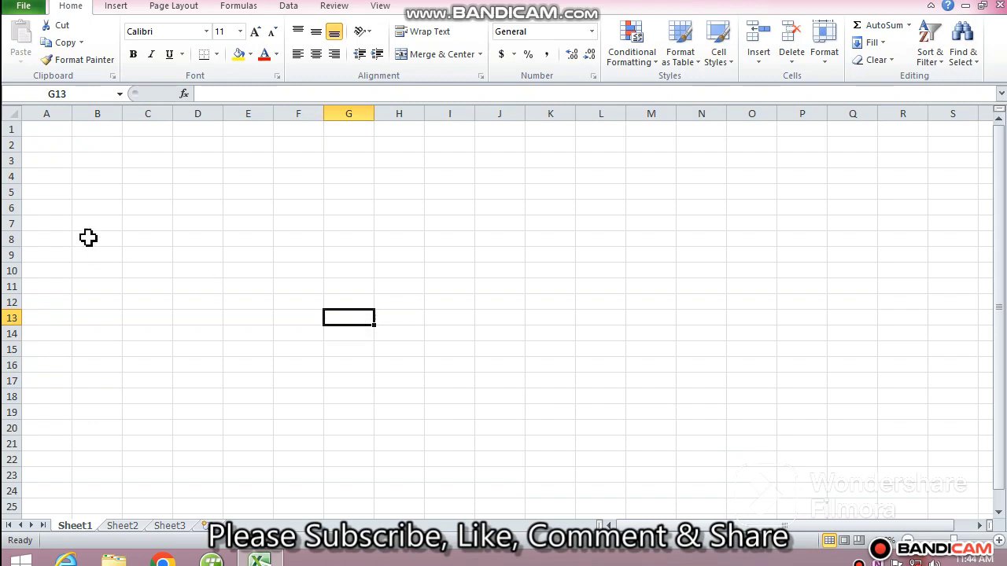
# Enter the column headers sr no. in A1 and name of student in B1.
pyautogui.click(46, 129)
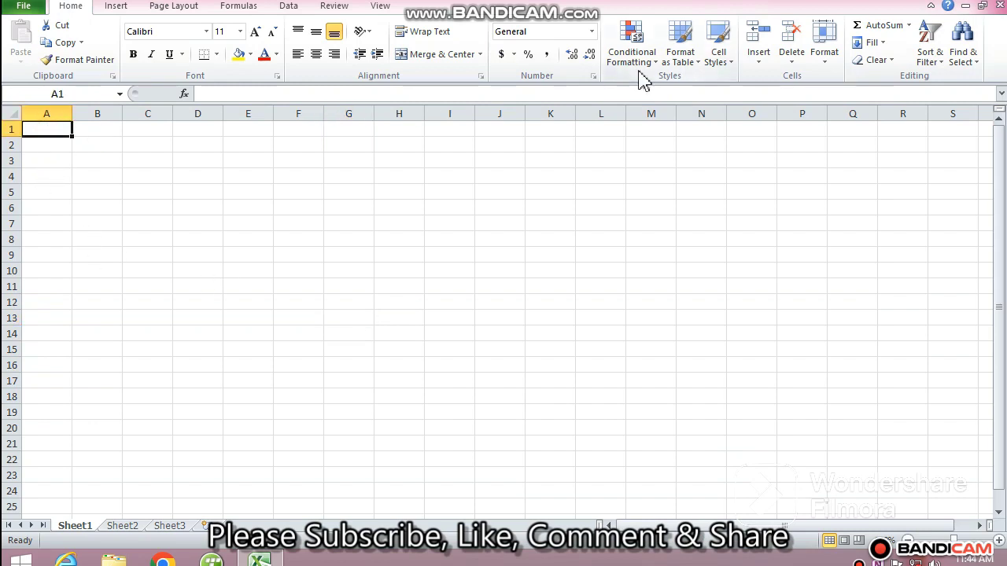
pyautogui.write('sr')
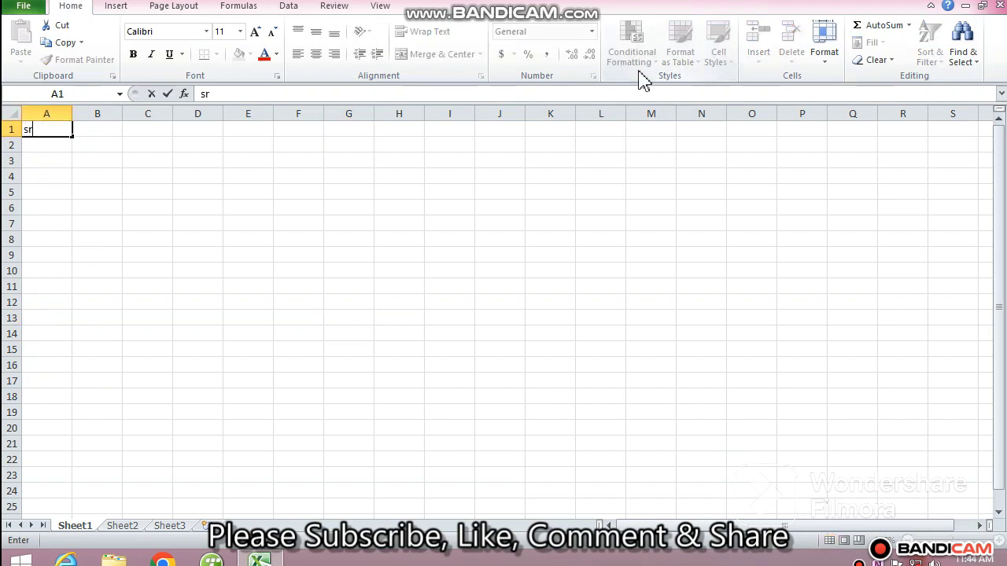
pyautogui.write(' no.')
pyautogui.press('Tab')
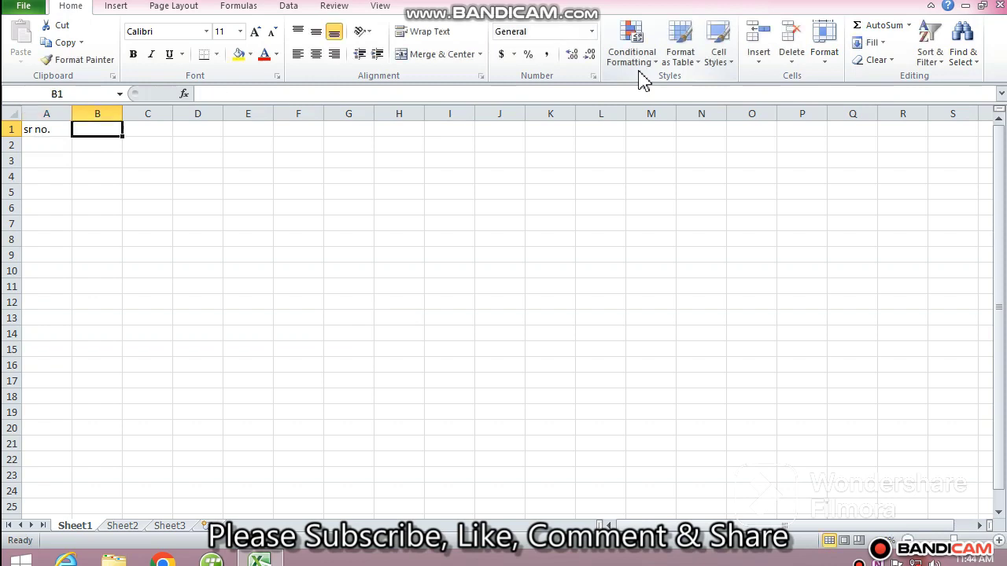
pyautogui.write('name ')
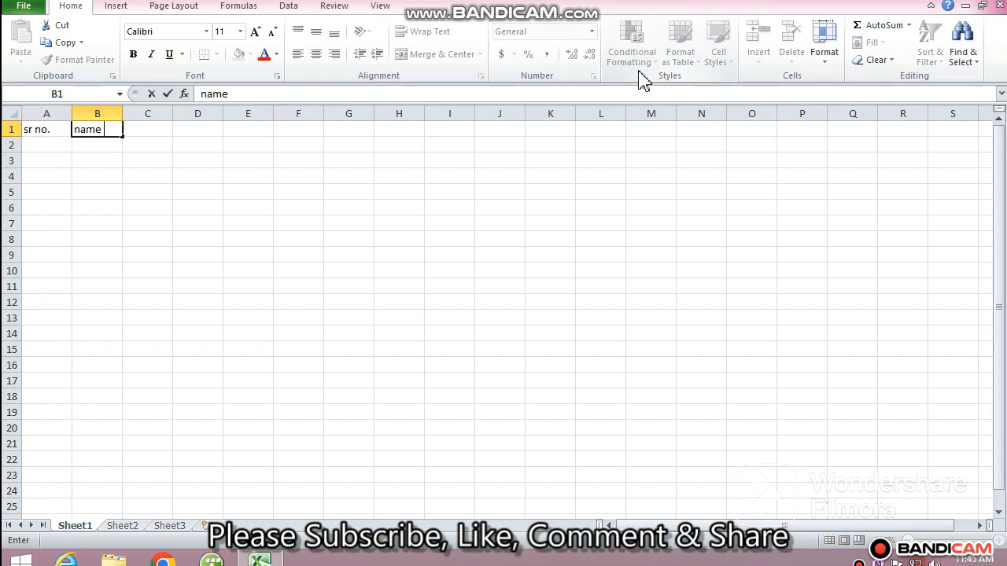
pyautogui.write('of student')
pyautogui.press('Return')
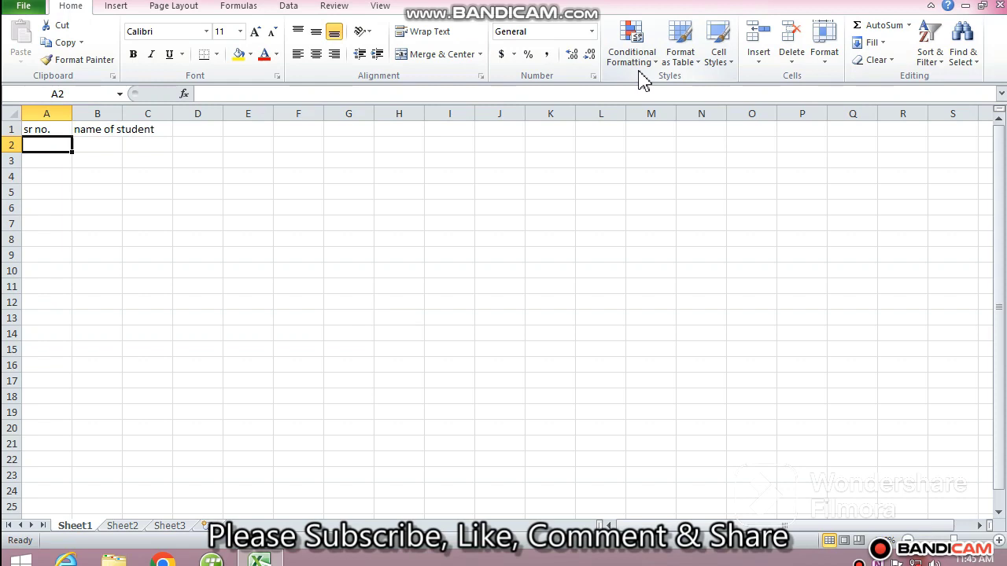
# Enter the numbers 1, 1, 3 and 4 down column A starting at A2.
pyautogui.write('1')
pyautogui.press('Return')
pyautogui.write('1')
pyautogui.press('Return')
pyautogui.write('3')
pyautogui.press('Return')
pyautogui.write('4')
pyautogui.press('Return')
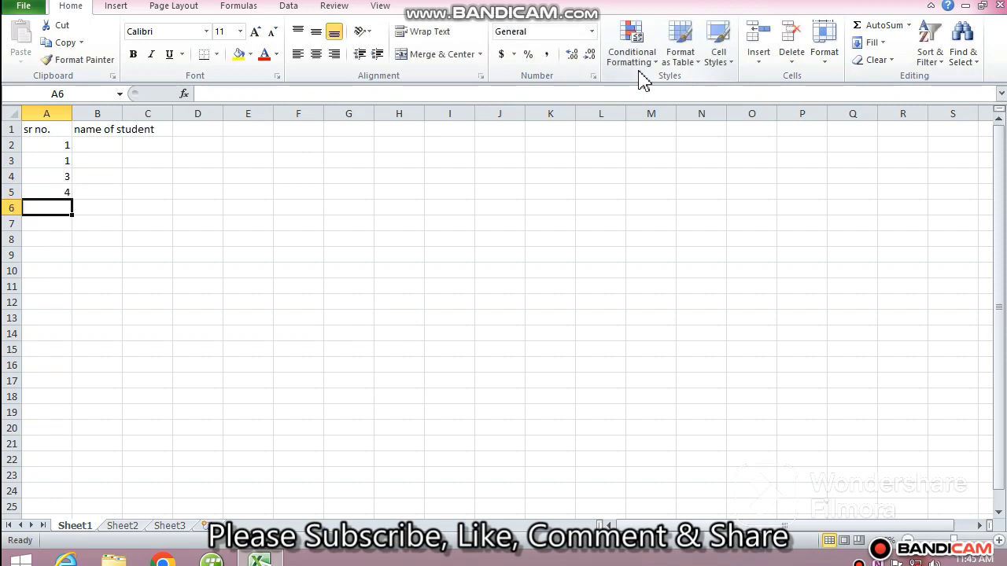
# Clear cells A3 through A5 and enter 2 in A3.
pyautogui.press('Up')
pyautogui.press('Up')
pyautogui.press('Up')
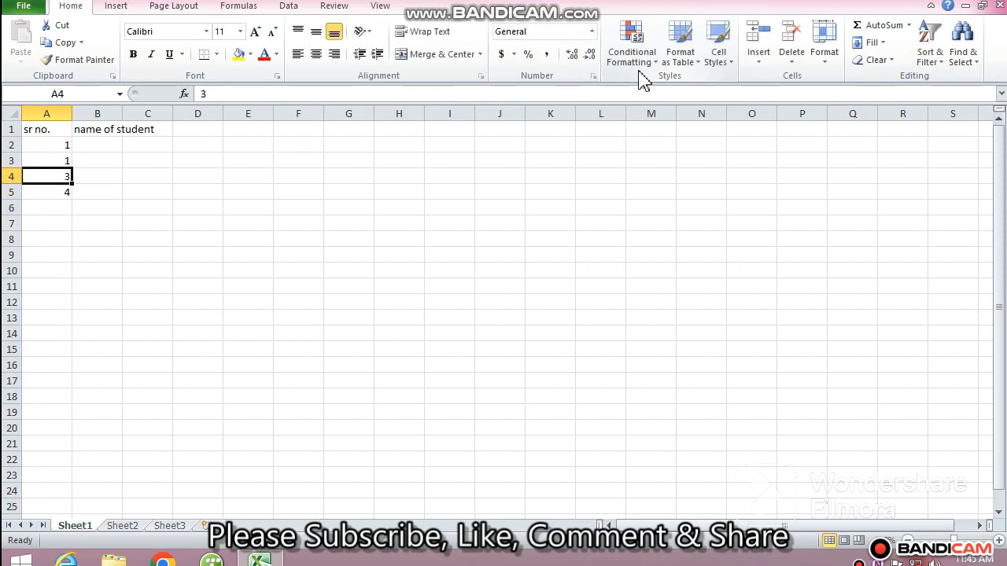
pyautogui.press('Delete')
pyautogui.press('Down')
pyautogui.press('Delete')
pyautogui.press('Down')
pyautogui.press('Delete')
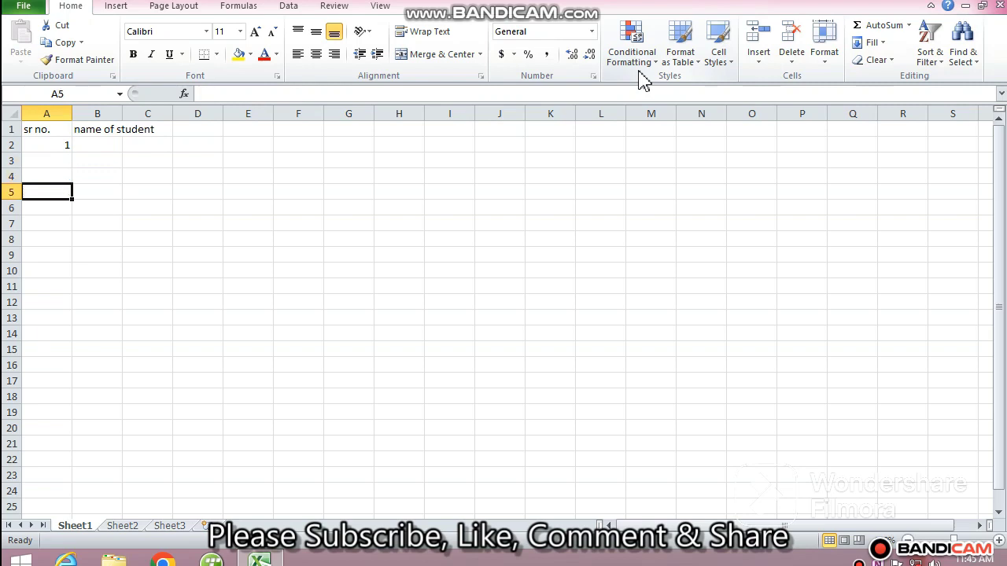
pyautogui.press('Up')
pyautogui.press('Up')
pyautogui.write('2')
pyautogui.press('Return')
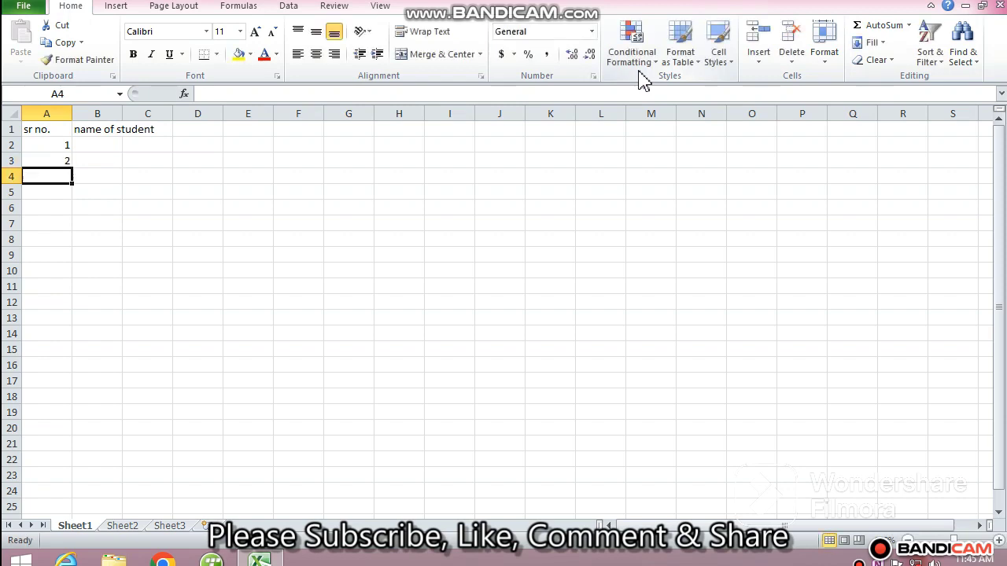
# Select A2:A3 and extend the series down column A to number 20 in row 21.
pyautogui.click(47, 161)
pyautogui.click(46, 144)
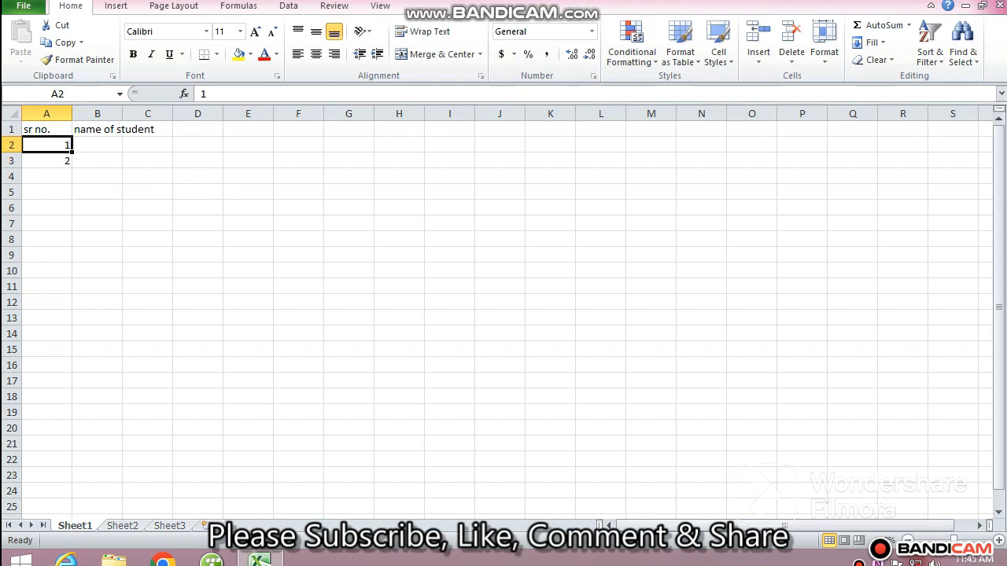
pyautogui.hotkey('shift', 'Down')
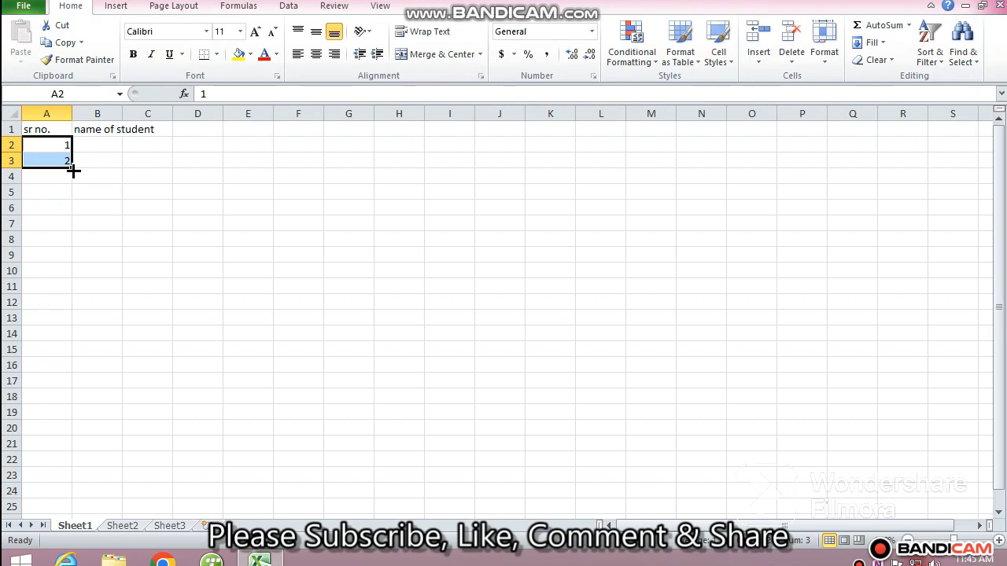
pyautogui.moveTo(73, 170); pyautogui.dragTo(64, 449)
pyautogui.click(285, 322)
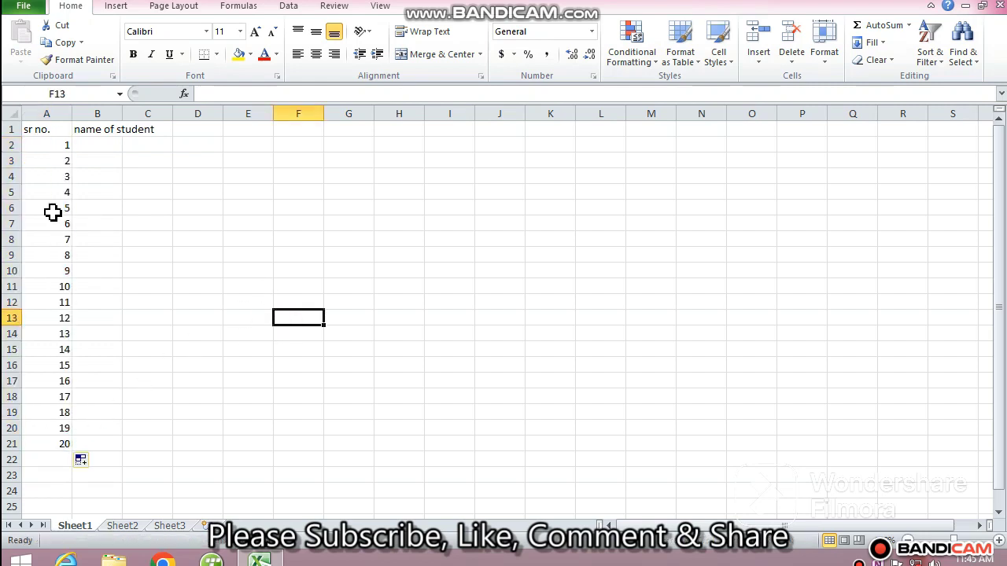
# Retitle B1 as months name, enter january in B2 and fill the month names down to B13.
pyautogui.click(83, 130)
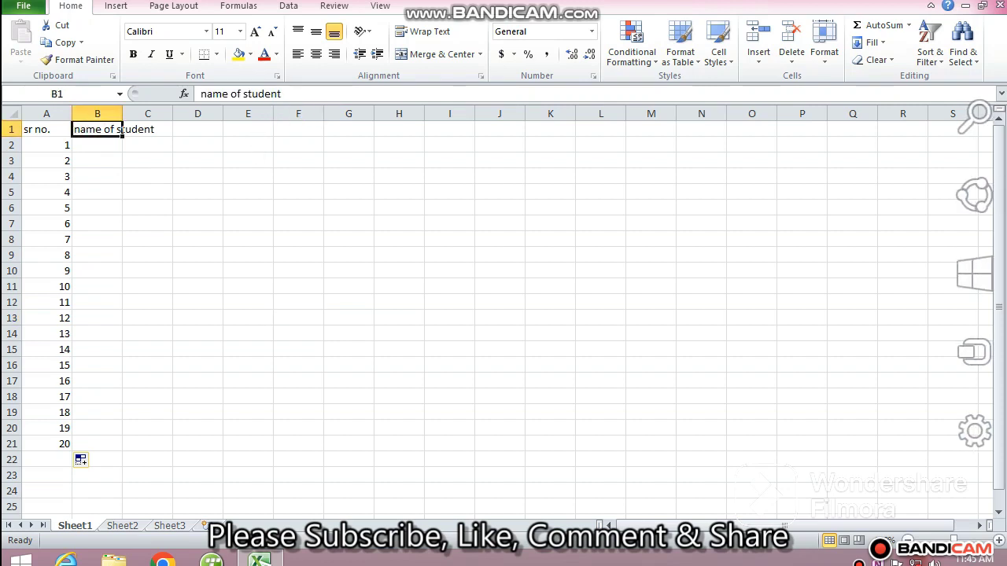
pyautogui.write('month')
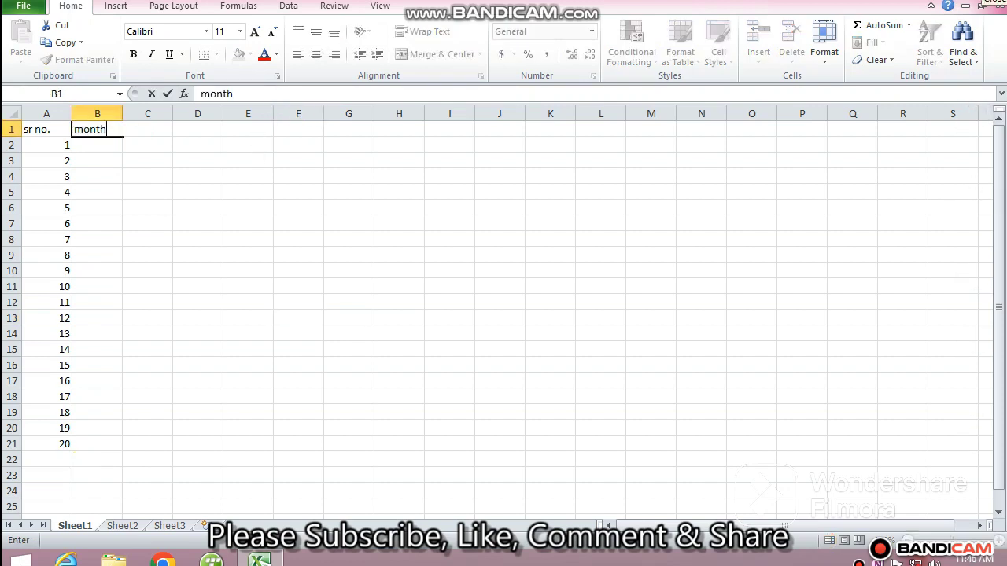
pyautogui.write('s name')
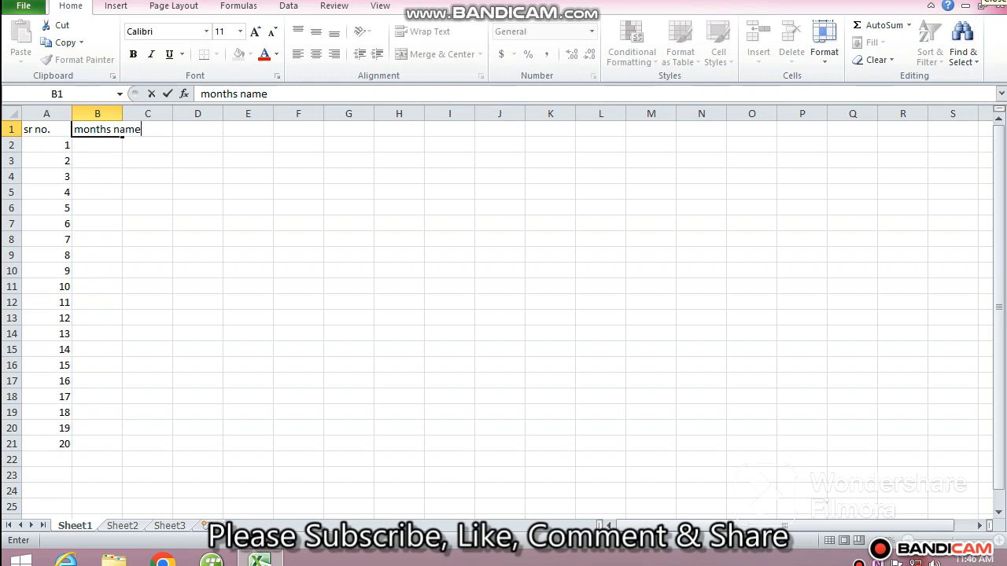
pyautogui.press('Return')
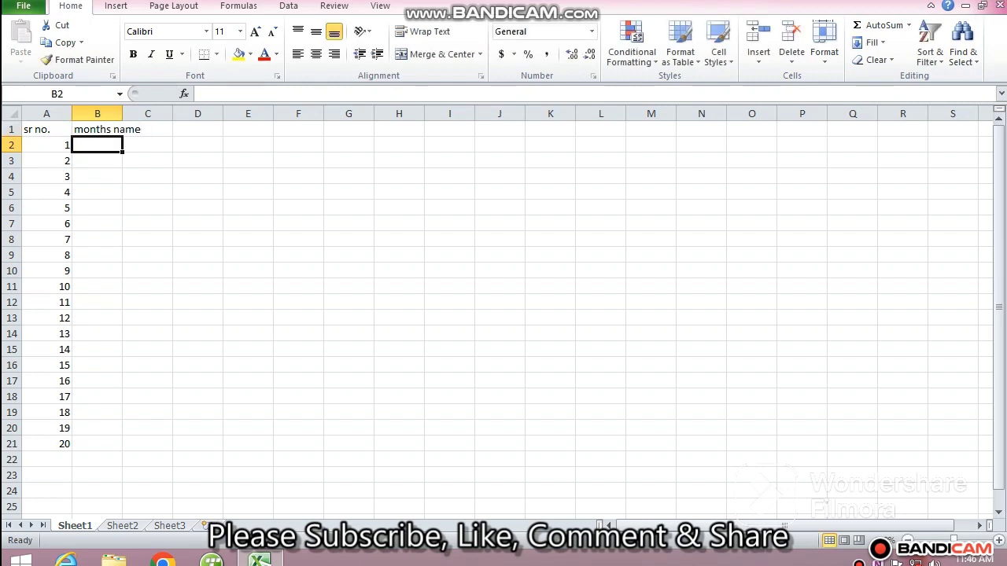
pyautogui.write('january')
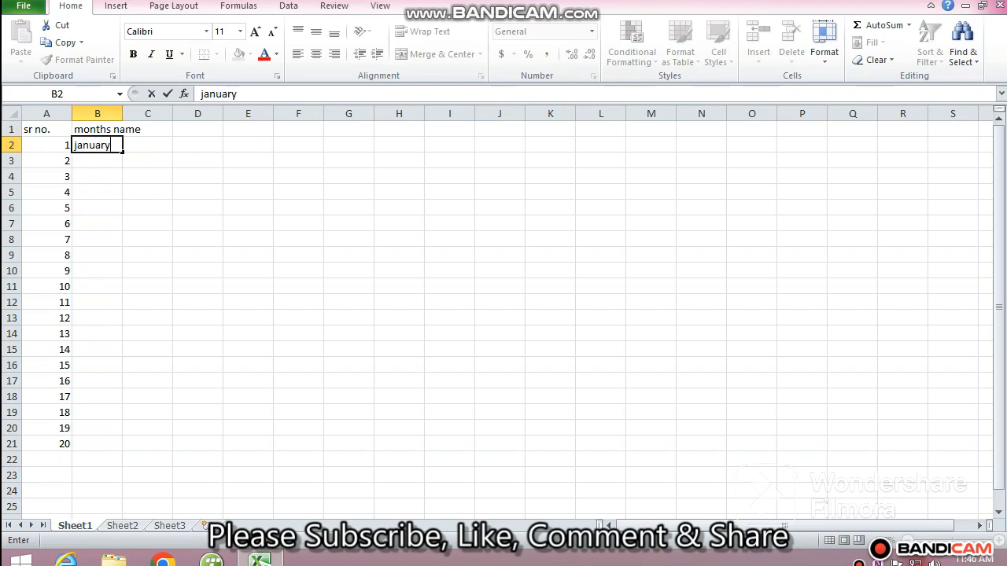
pyautogui.press('Return')
pyautogui.press('Up')
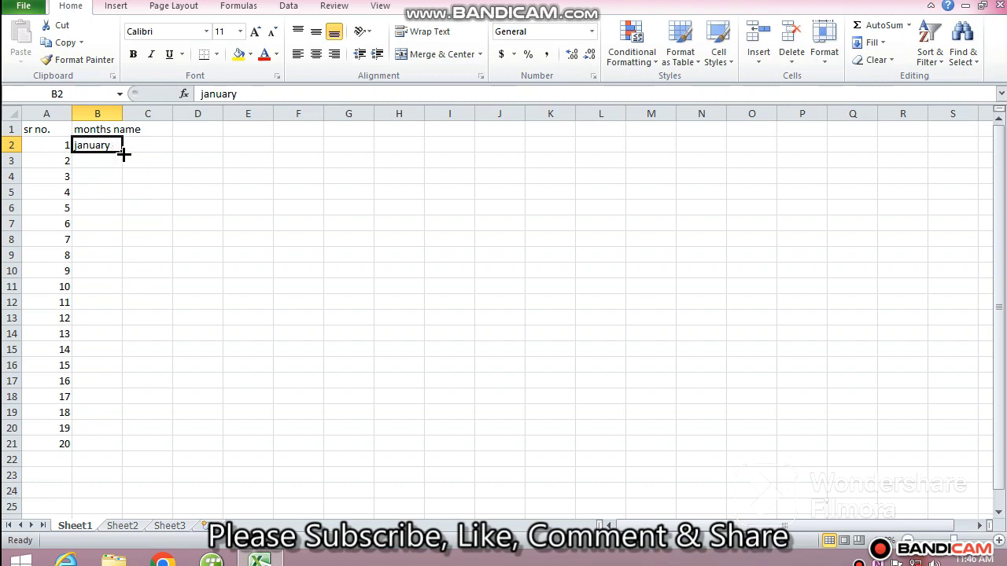
pyautogui.moveTo(124, 155); pyautogui.dragTo(114, 333)
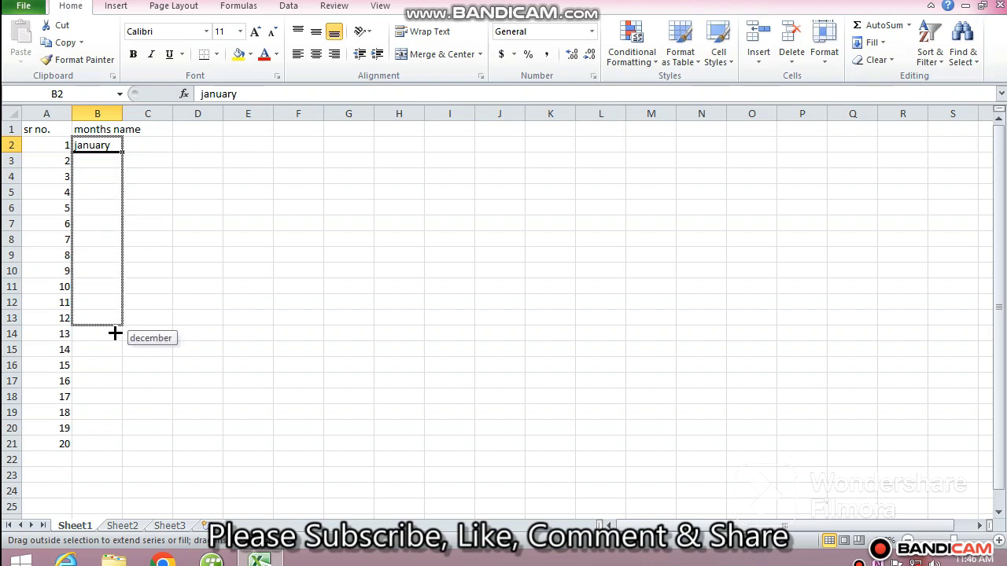
pyautogui.moveTo(115, 333); pyautogui.dragTo(114, 332)
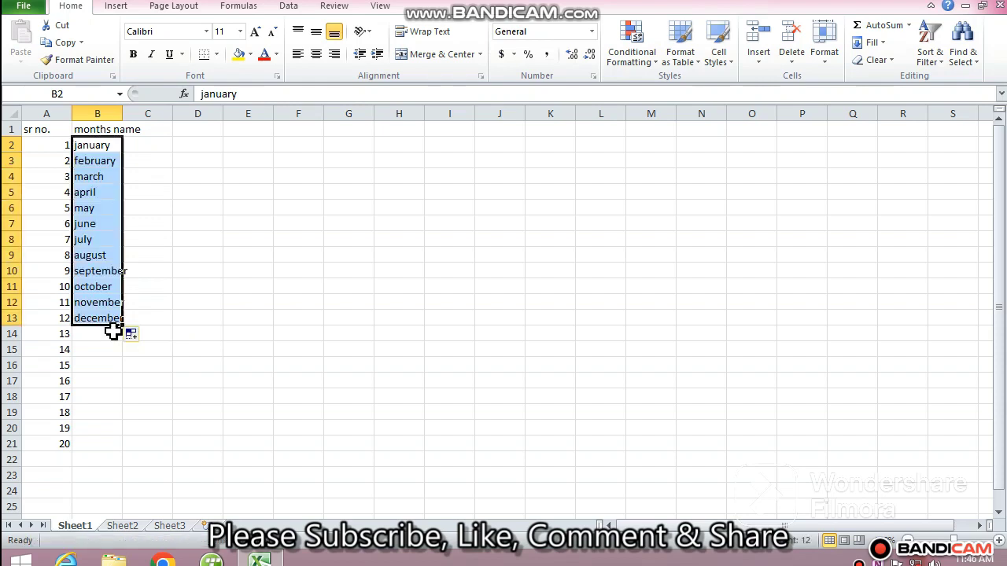
pyautogui.click(200, 247)
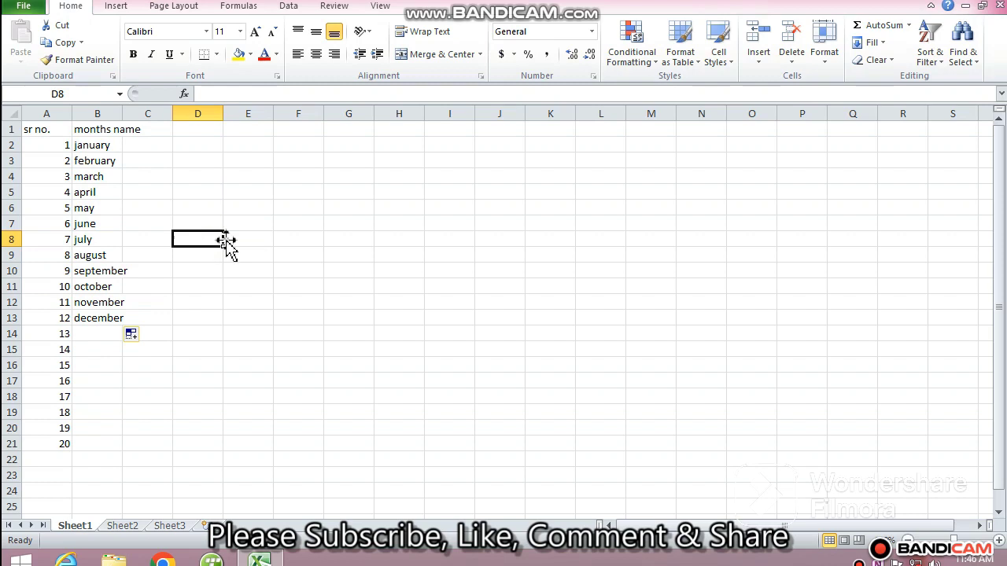
# Title D1 as week name, enter sunday in D2 and fill the weekday names down to D8.
pyautogui.click(195, 132)
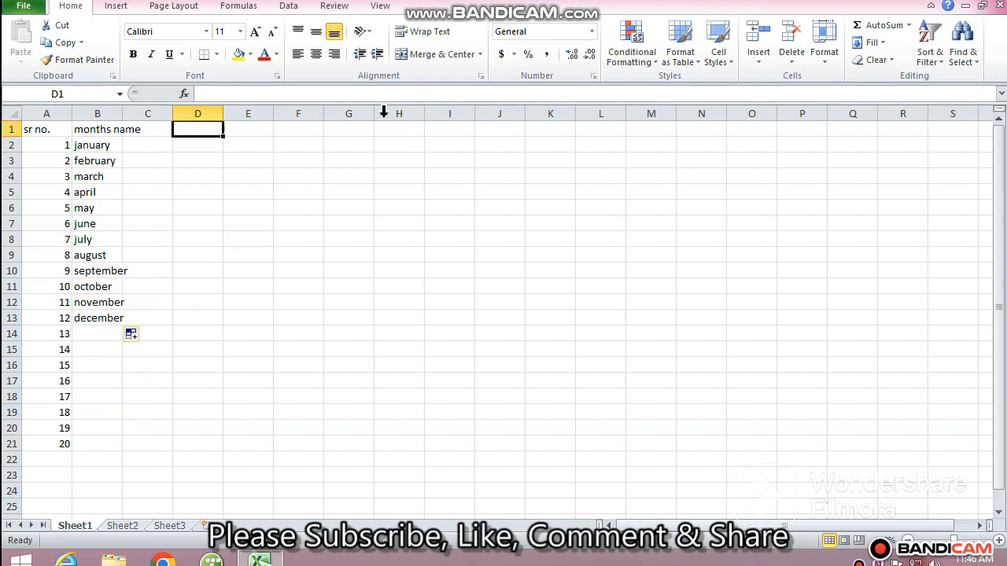
pyautogui.write('we')
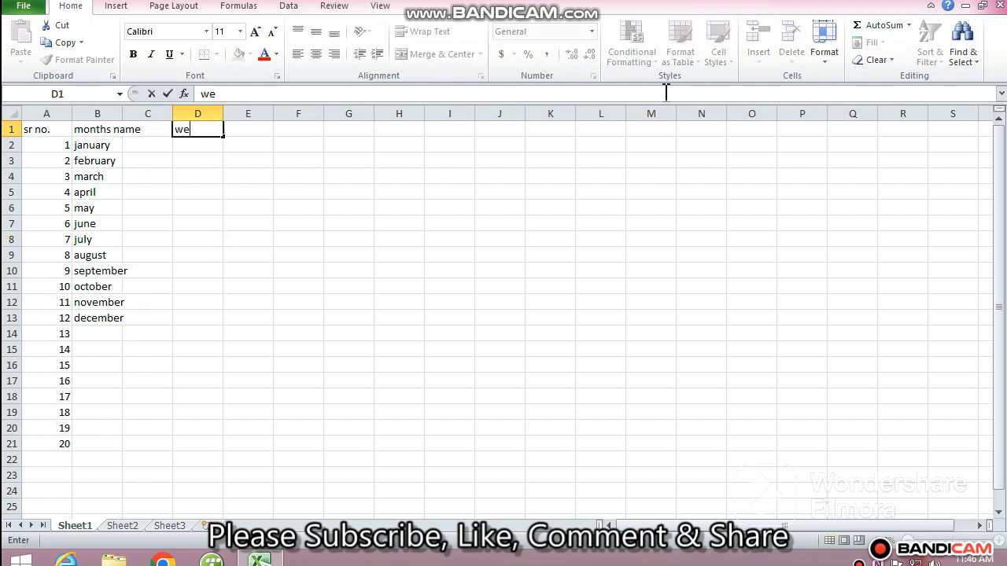
pyautogui.write('ek name')
pyautogui.press('Tab')
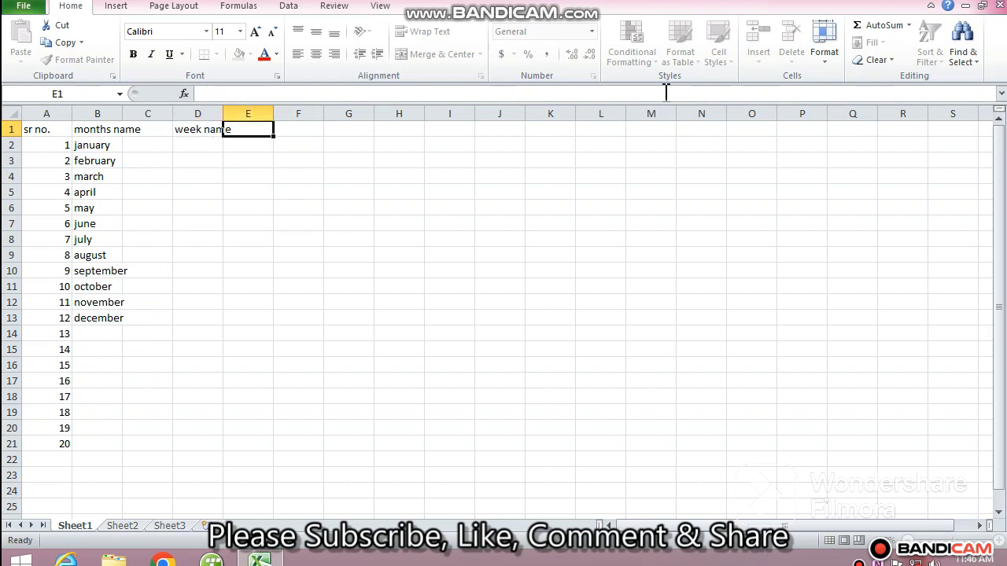
pyautogui.press('Down')
pyautogui.press('Left')
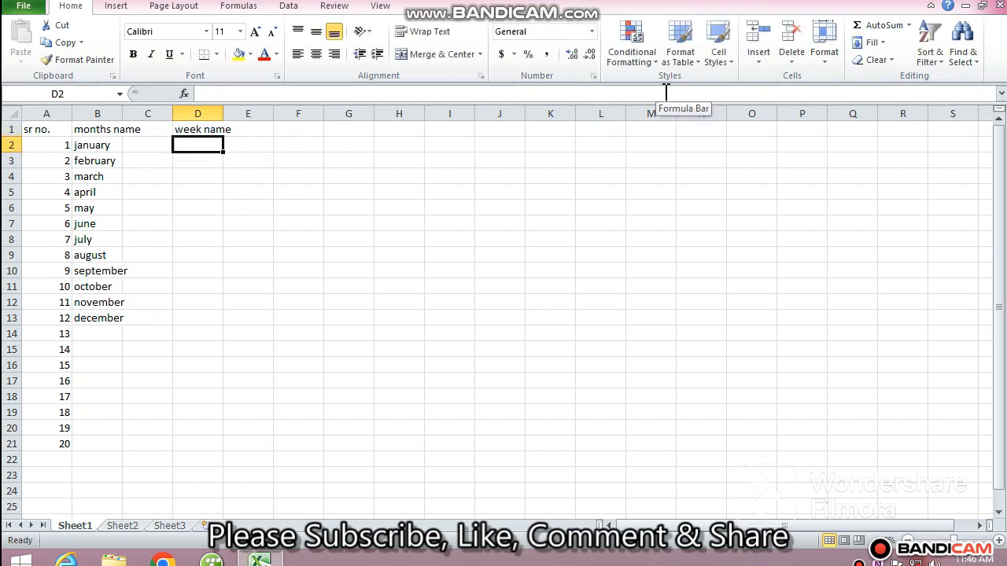
pyautogui.write('sunday')
pyautogui.press('Return')
pyautogui.press('Up')
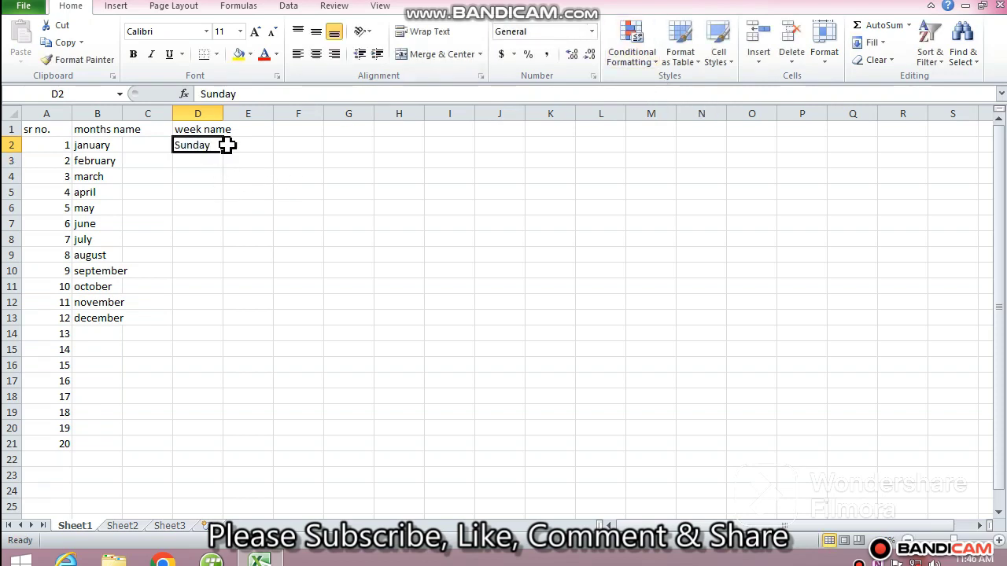
pyautogui.moveTo(224, 154); pyautogui.dragTo(213, 247)
pyautogui.click(335, 212)
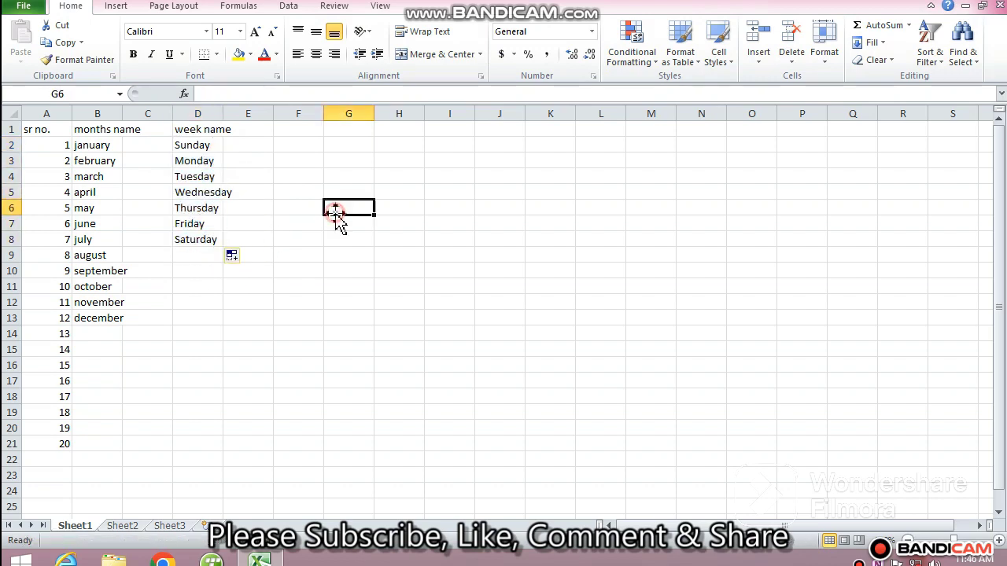
# Enter 4 in G8 and 8 in G9, then extend that series down to G19.
pyautogui.click(362, 239)
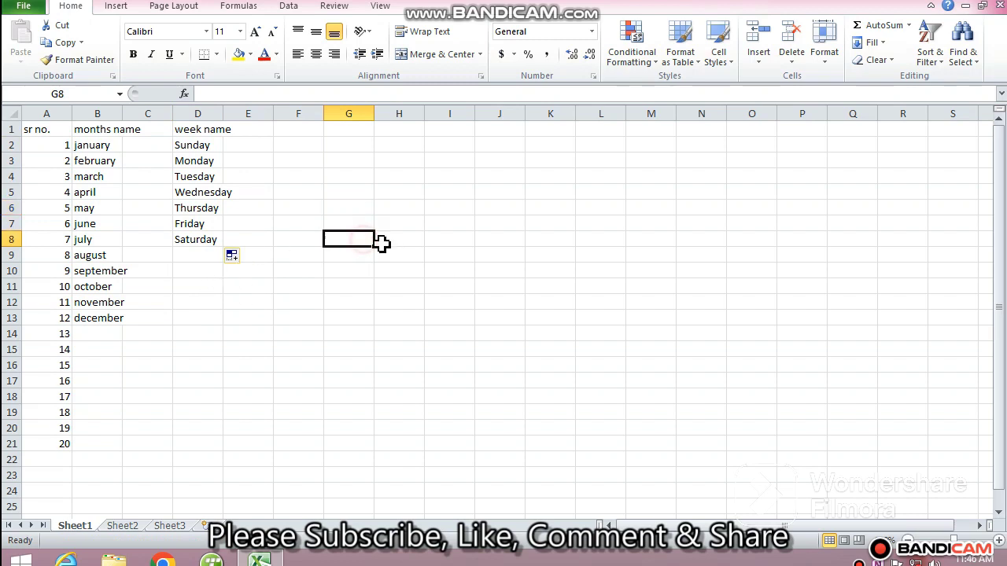
pyautogui.write('4')
pyautogui.press('Return')
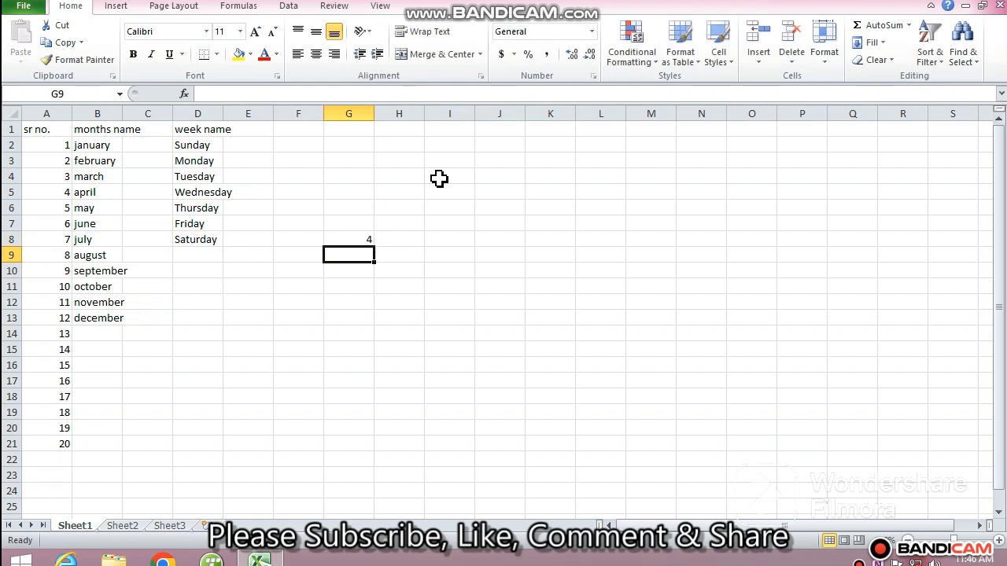
pyautogui.write('8')
pyautogui.press('Return')
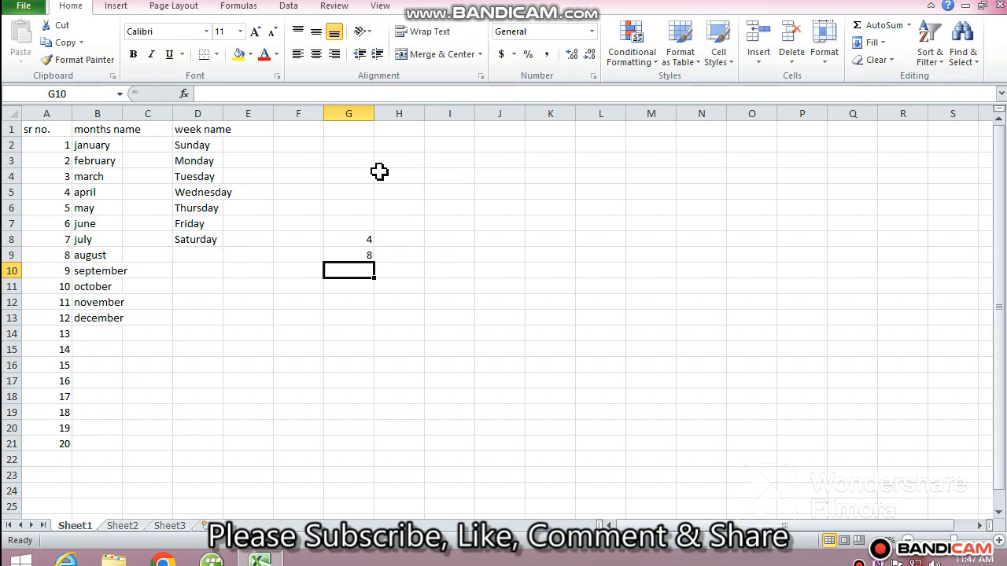
pyautogui.moveTo(355, 241); pyautogui.dragTo(355, 254)
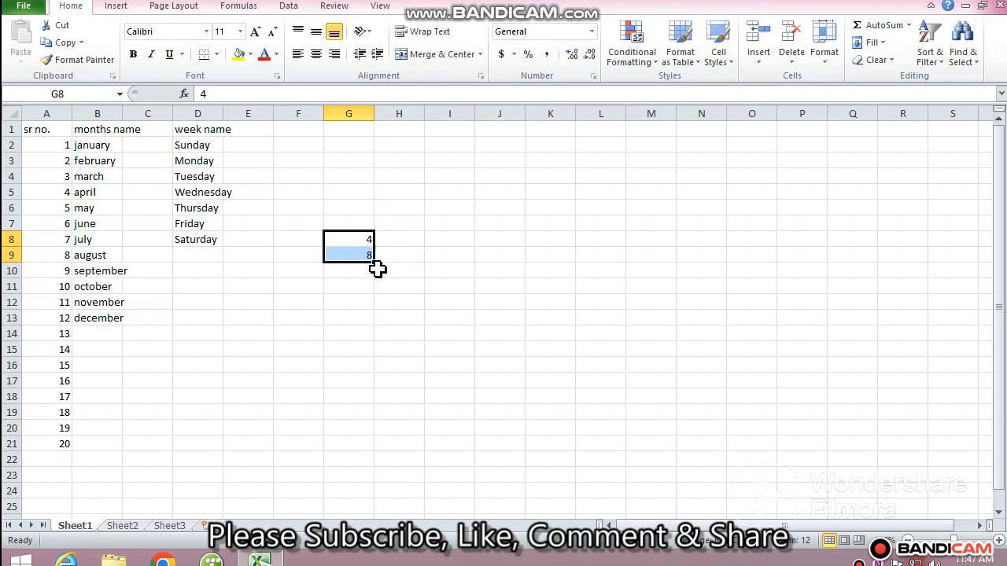
pyautogui.moveTo(375, 260); pyautogui.dragTo(375, 427)
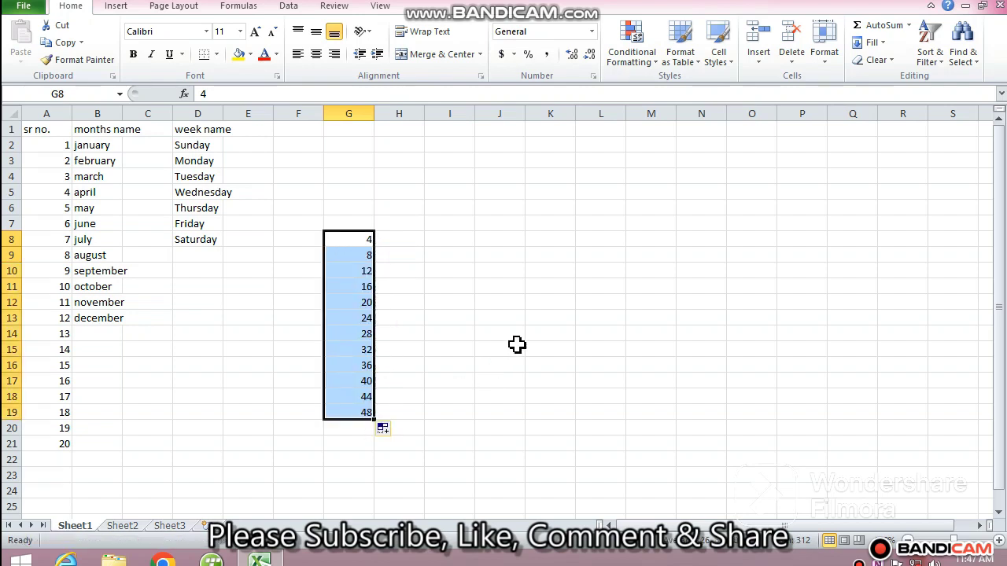
# Enter the heading date in cell M4.
pyautogui.click(517, 346)
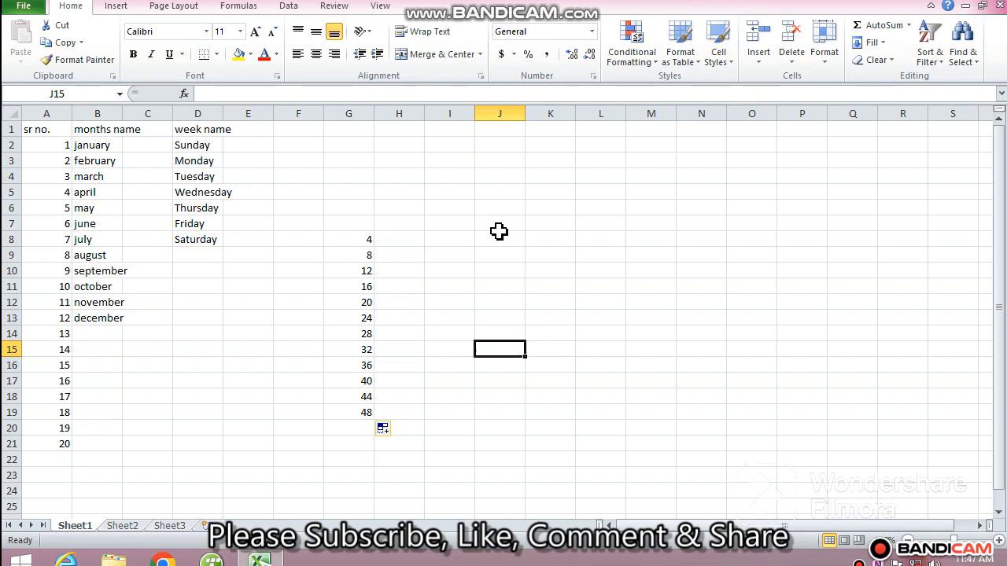
pyautogui.click(449, 218)
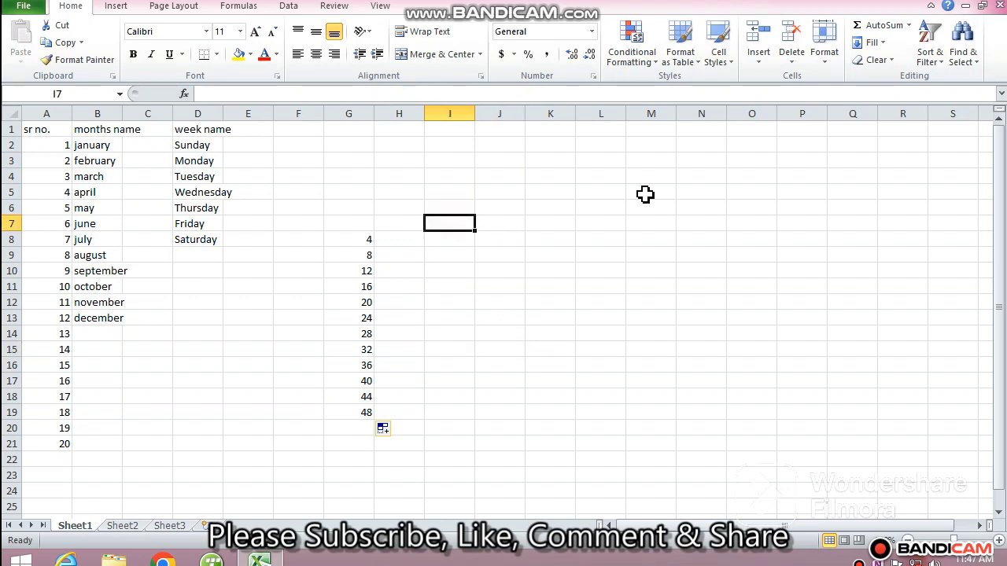
pyautogui.click(661, 177)
pyautogui.write('date')
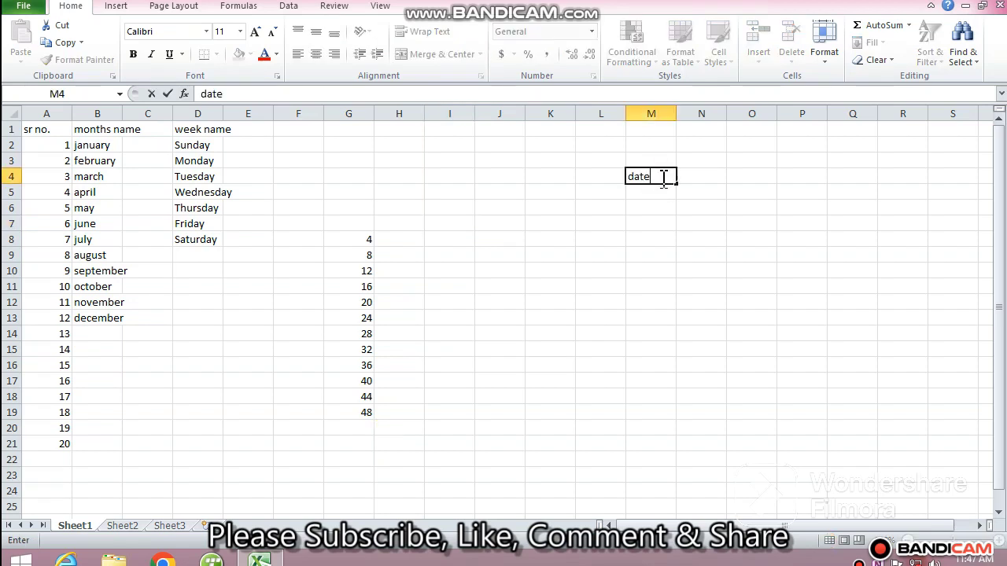
pyautogui.press('Return')
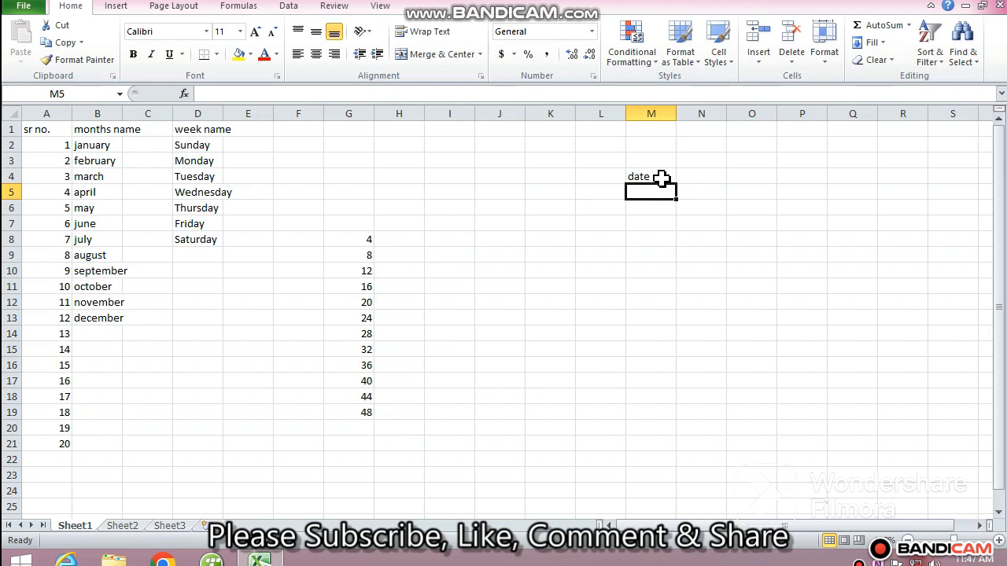
# Enter the date 01-09-2023 in M5 and fill the date series down to M24.
pyautogui.write('01')
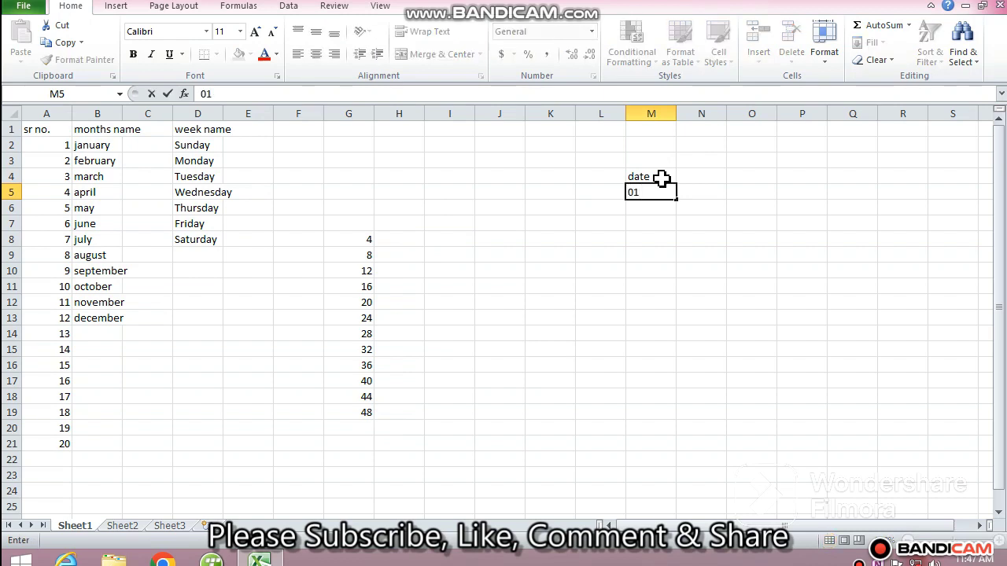
pyautogui.write('-09-2023')
pyautogui.press('Return')
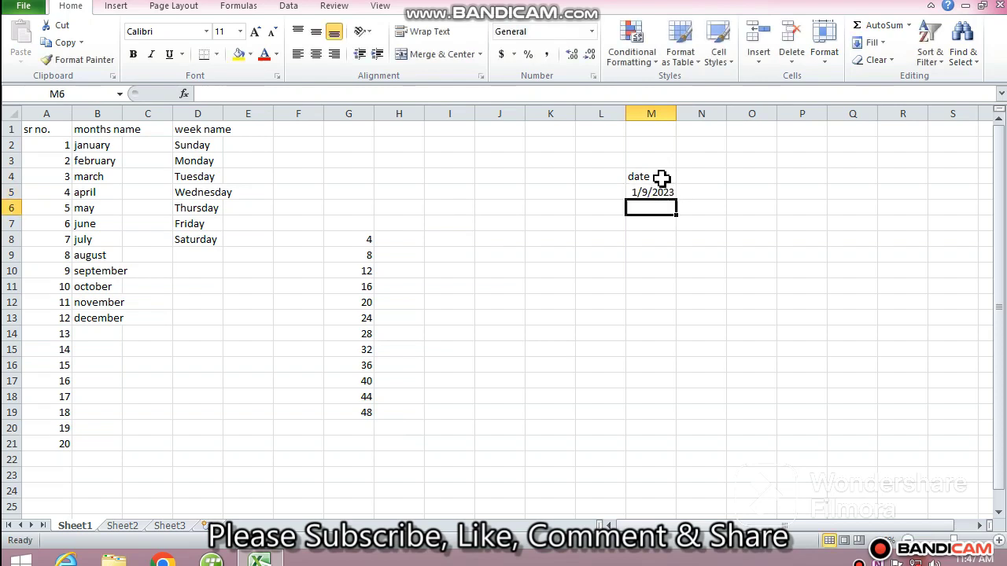
pyautogui.press('Up')
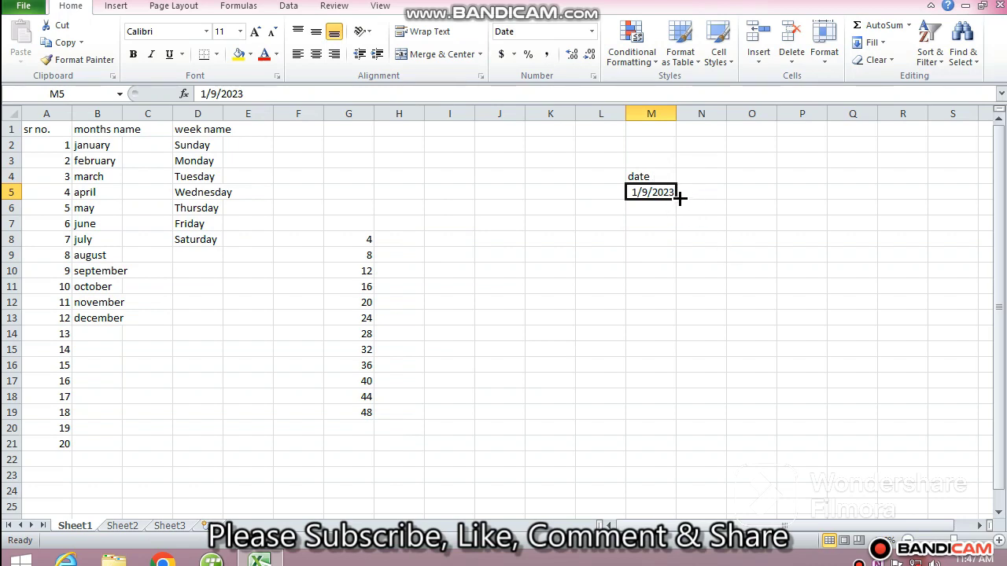
pyautogui.moveTo(680, 198); pyautogui.dragTo(686, 512)
pyautogui.click(752, 370)
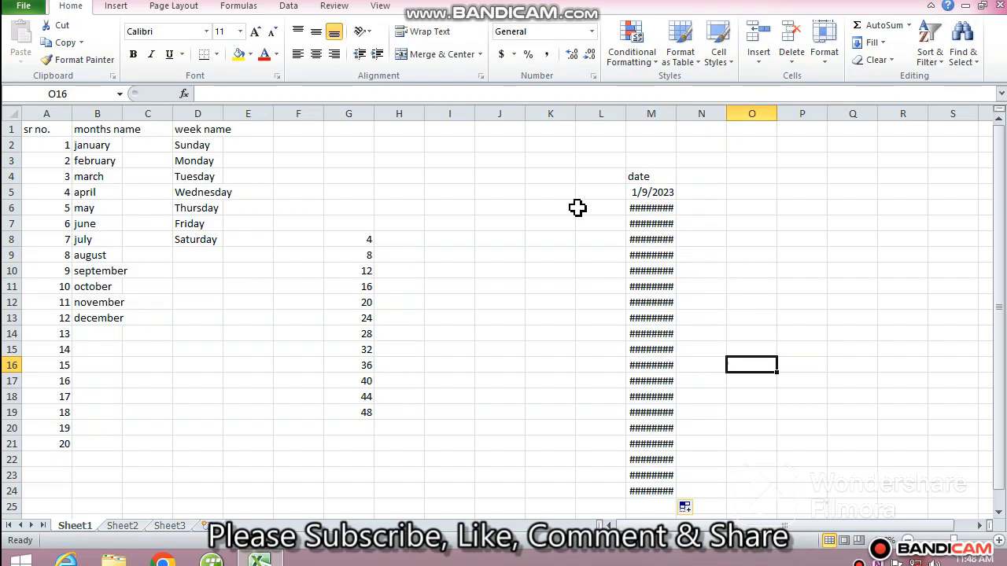
# Widen column M to fit the filled dates.
pyautogui.click(648, 194)
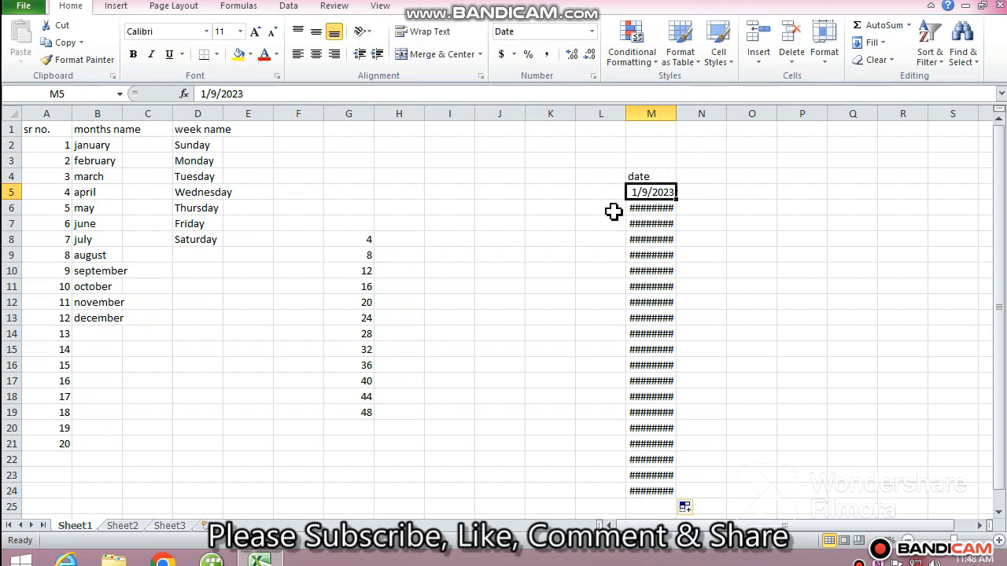
pyautogui.moveTo(674, 113); pyautogui.dragTo(697, 110)
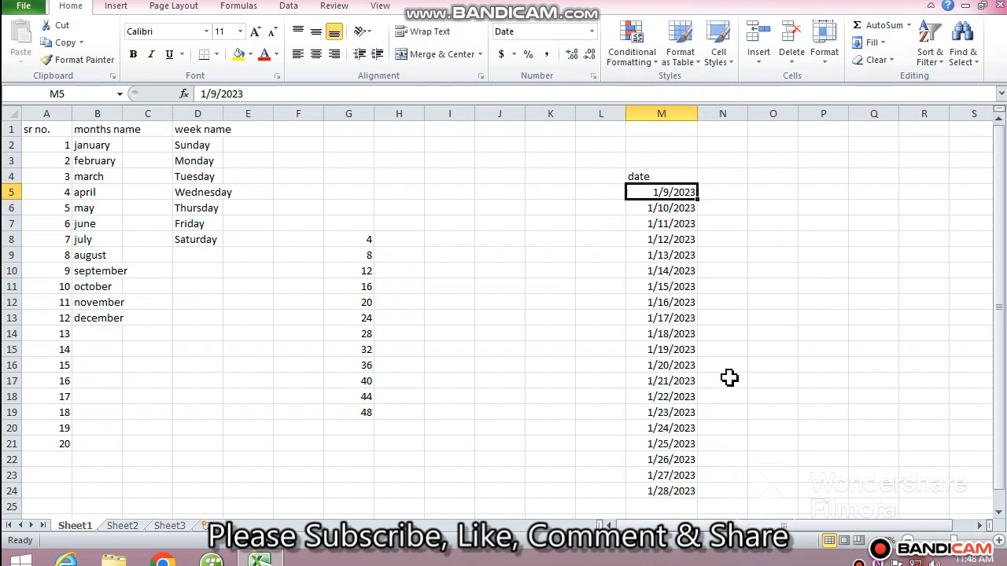
pyautogui.click(785, 336)
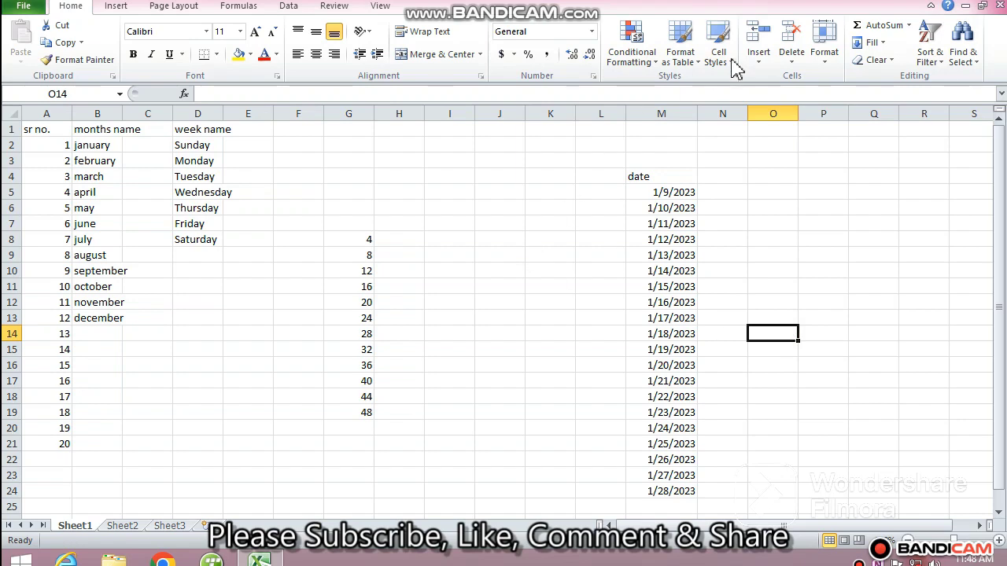
pyautogui.click(887, 61)
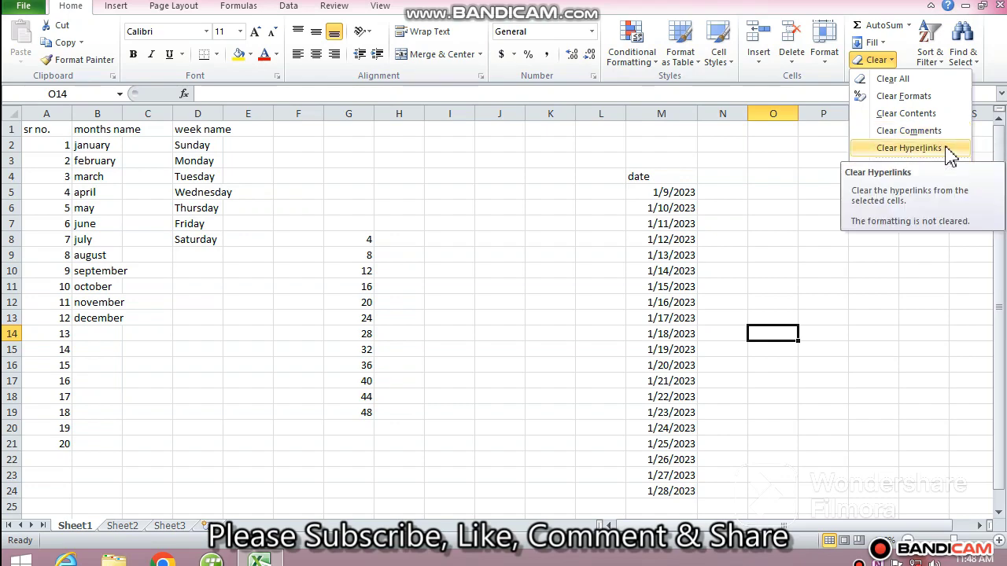
pyautogui.click(457, 242)
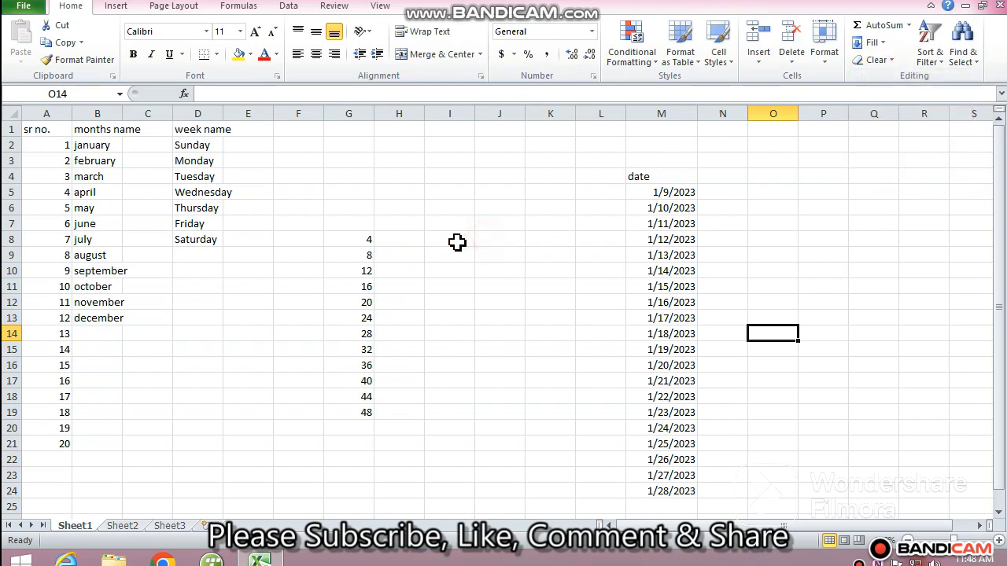
# Format the headings in A1:D1 as bold red text at font size 18.
pyautogui.moveTo(42, 130); pyautogui.dragTo(206, 118)
pyautogui.click(269, 59)
pyautogui.click(133, 56)
pyautogui.click(258, 36)
pyautogui.click(257, 35)
pyautogui.click(257, 35)
pyautogui.click(258, 36)
pyautogui.click(197, 231)
pyautogui.moveTo(52, 136); pyautogui.dragTo(272, 404)
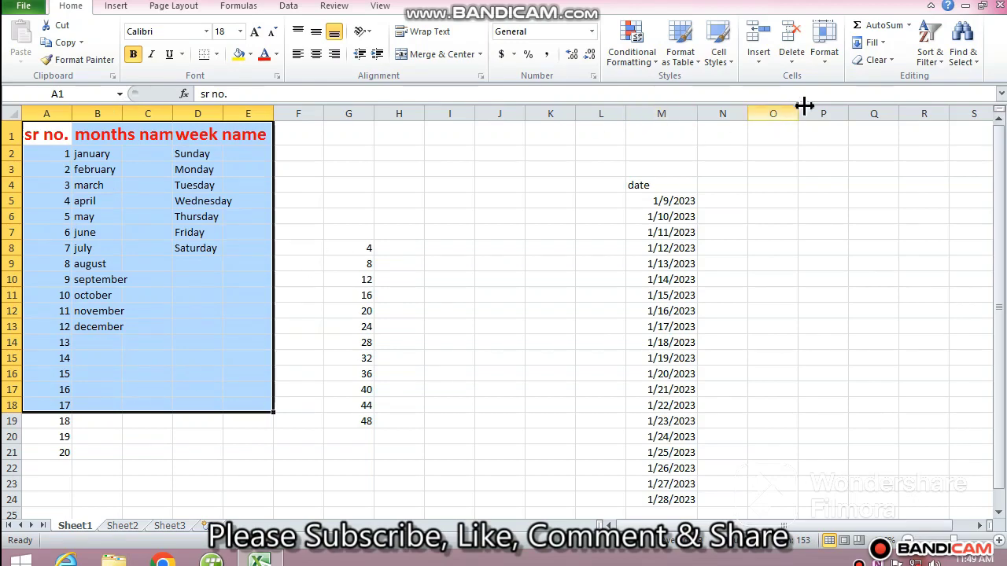
pyautogui.click(877, 60)
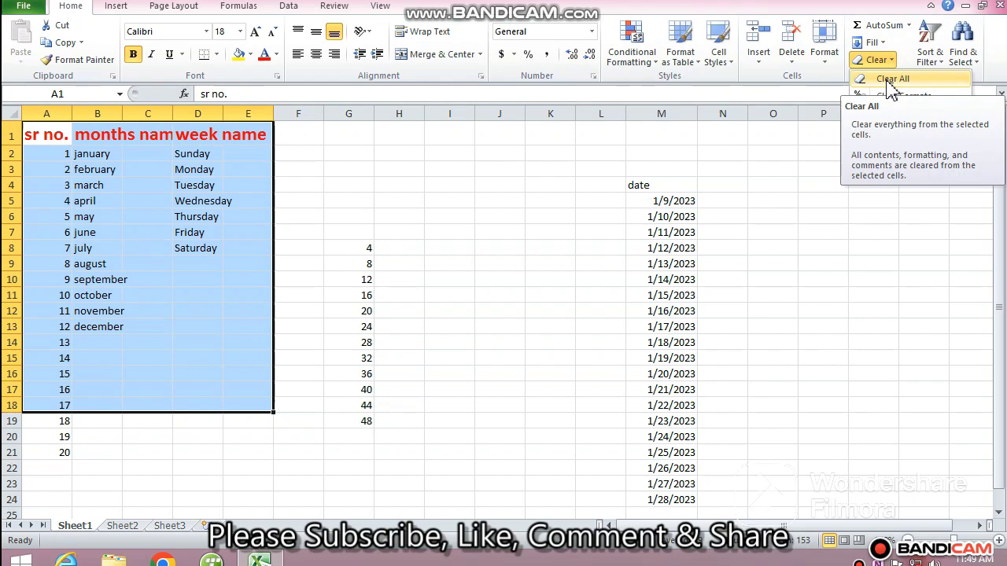
pyautogui.click(437, 247)
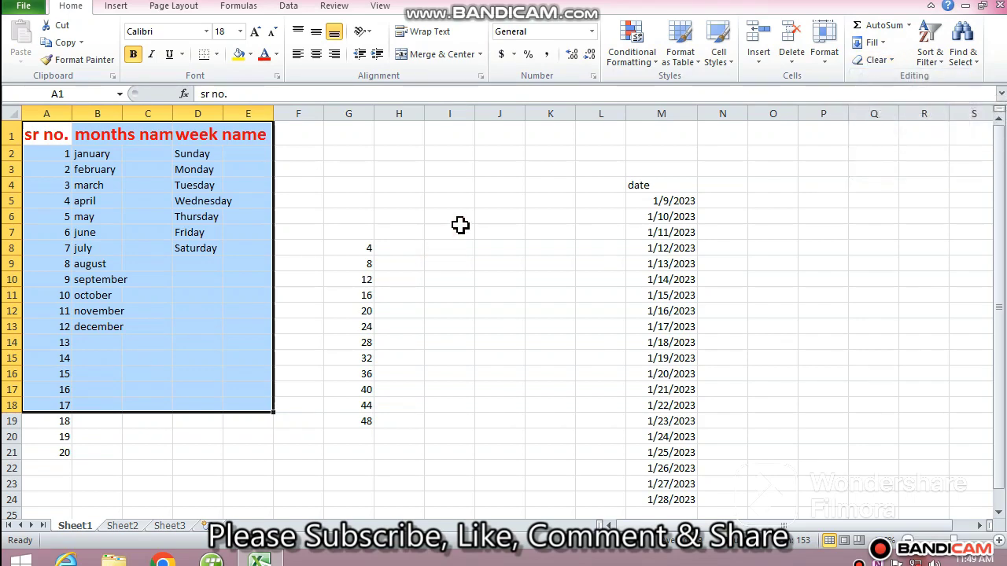
# Apply percentage style to the series in G8:G19.
pyautogui.moveTo(368, 248); pyautogui.dragTo(362, 421)
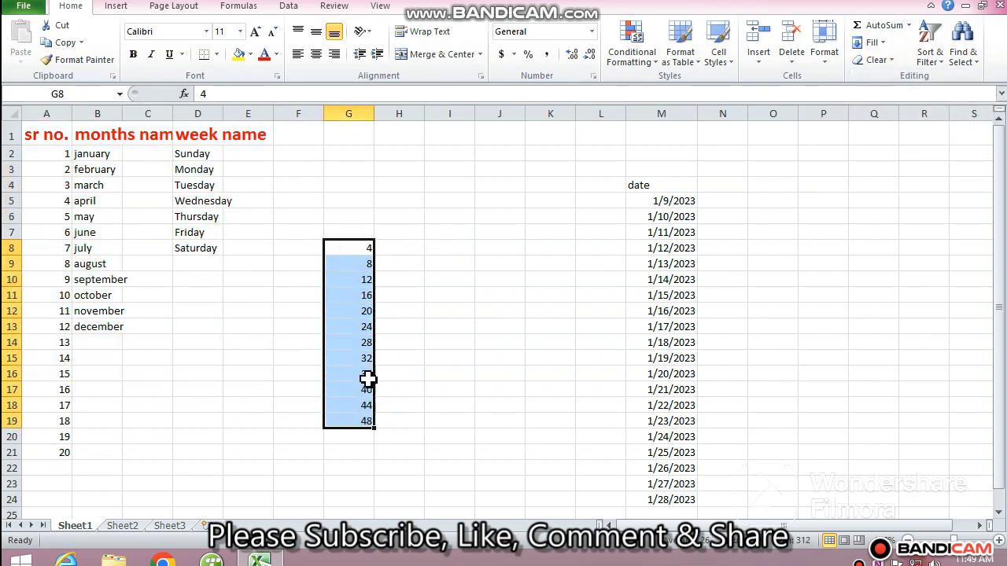
pyautogui.click(528, 55)
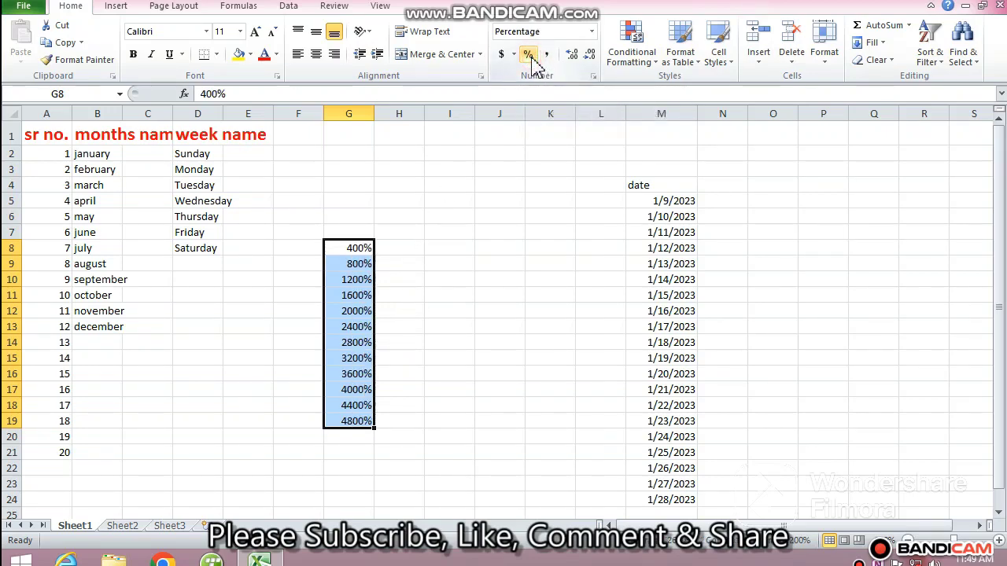
pyautogui.click(458, 409)
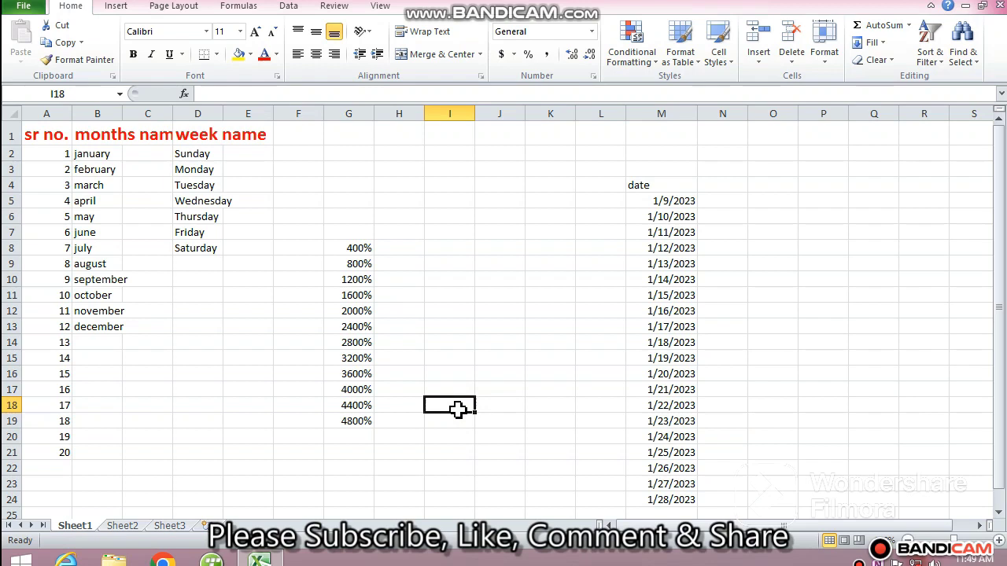
# Replace the value in G8 with 5.
pyautogui.click(361, 246)
pyautogui.press('Delete')
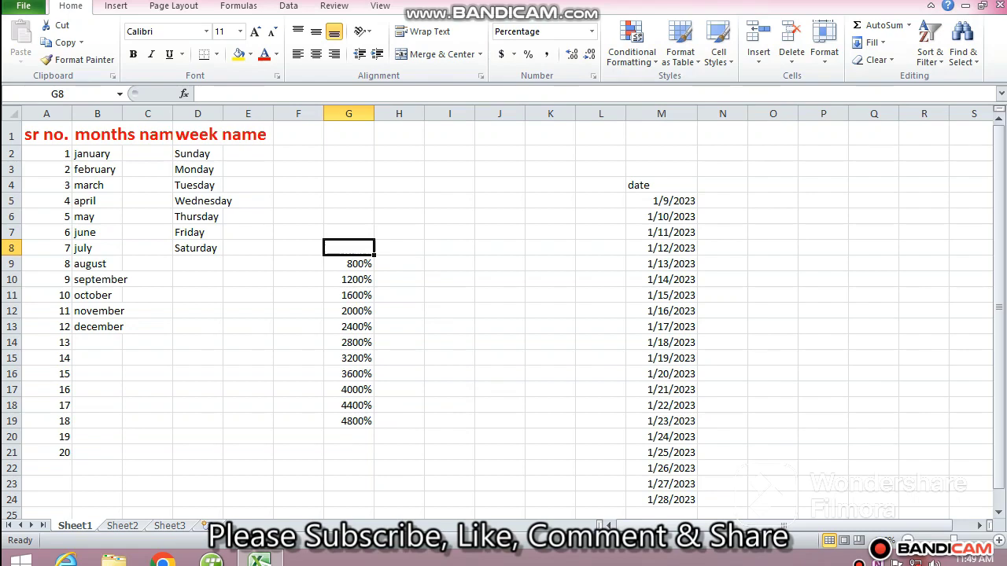
pyautogui.write('5')
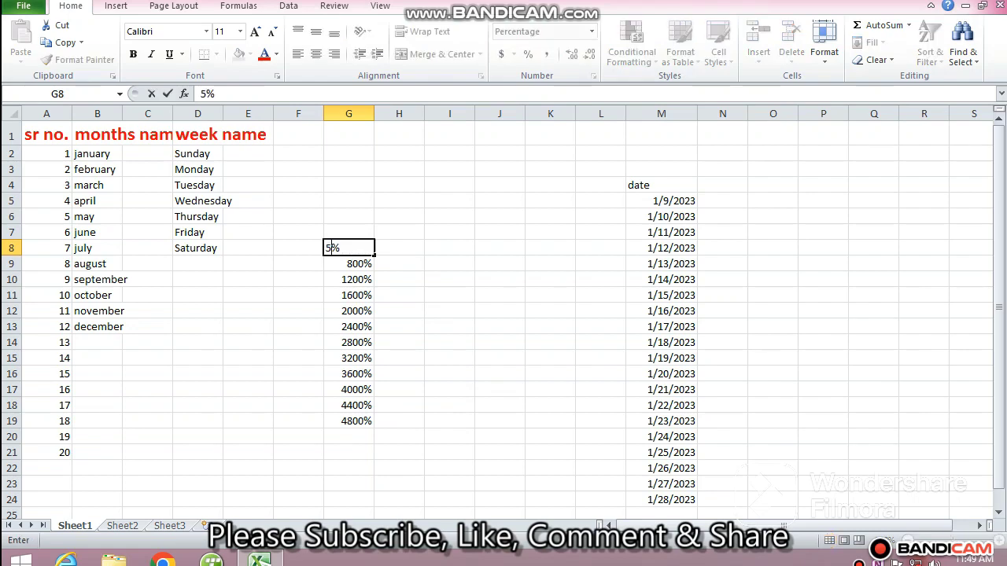
pyautogui.press('Return')
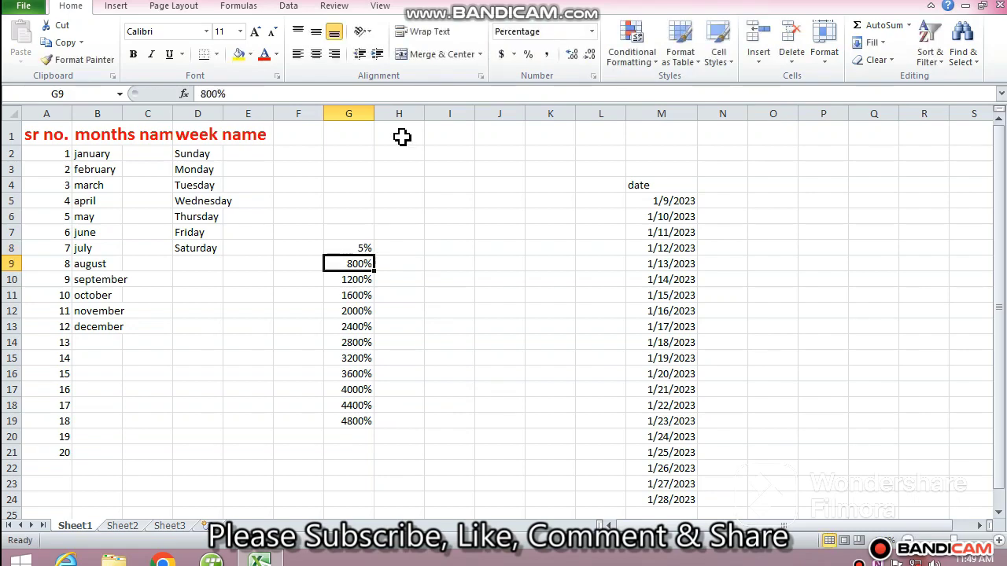
# Try clearing the formats from G8:G19 and undo the clear.
pyautogui.click(351, 245)
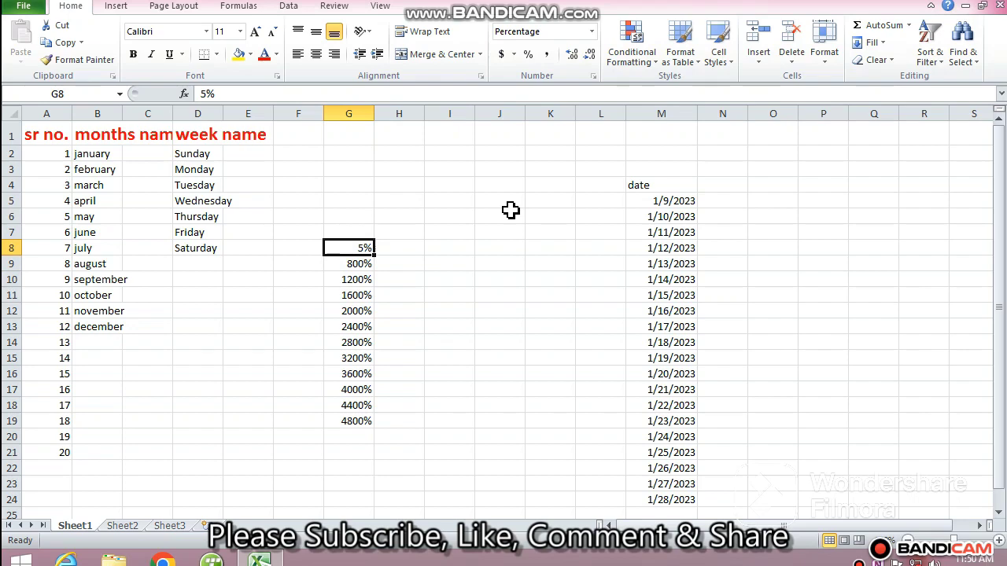
pyautogui.moveTo(347, 250); pyautogui.dragTo(332, 417)
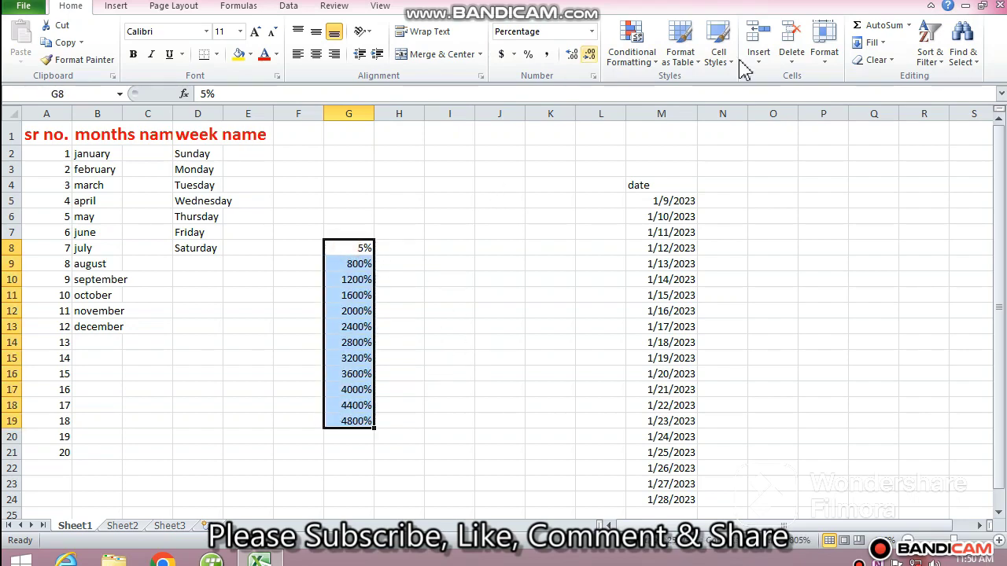
pyautogui.click(873, 61)
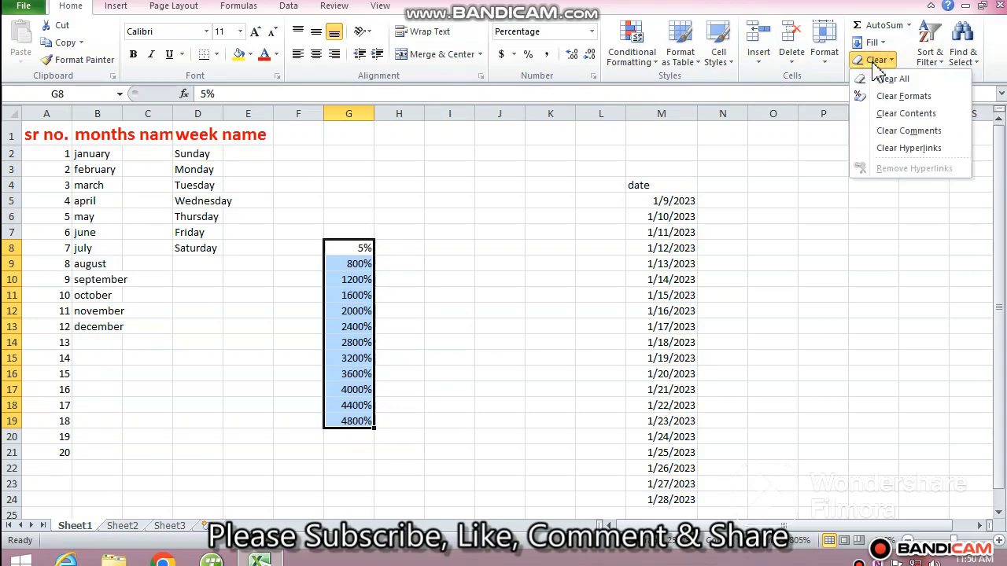
pyautogui.click(930, 98)
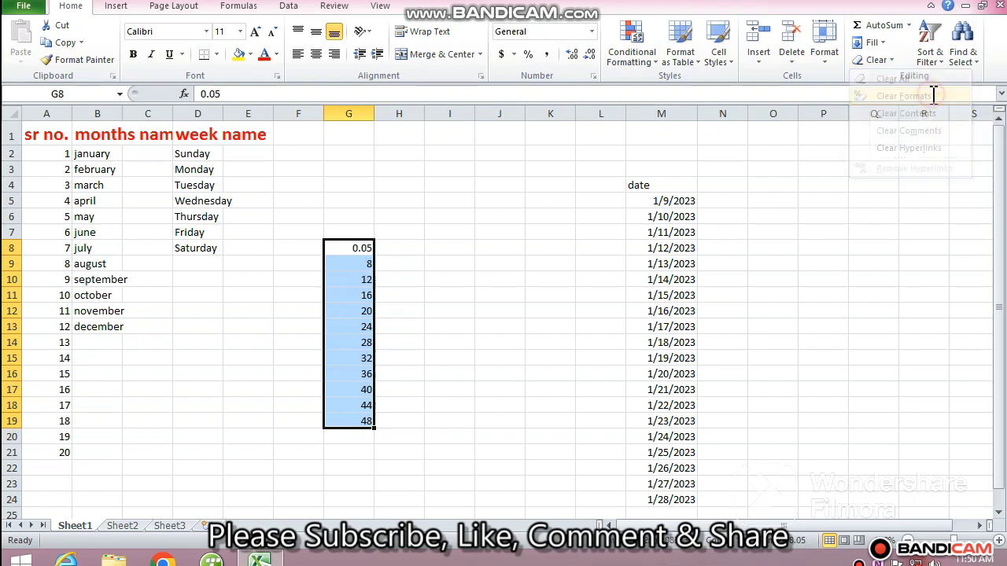
pyautogui.click(479, 326)
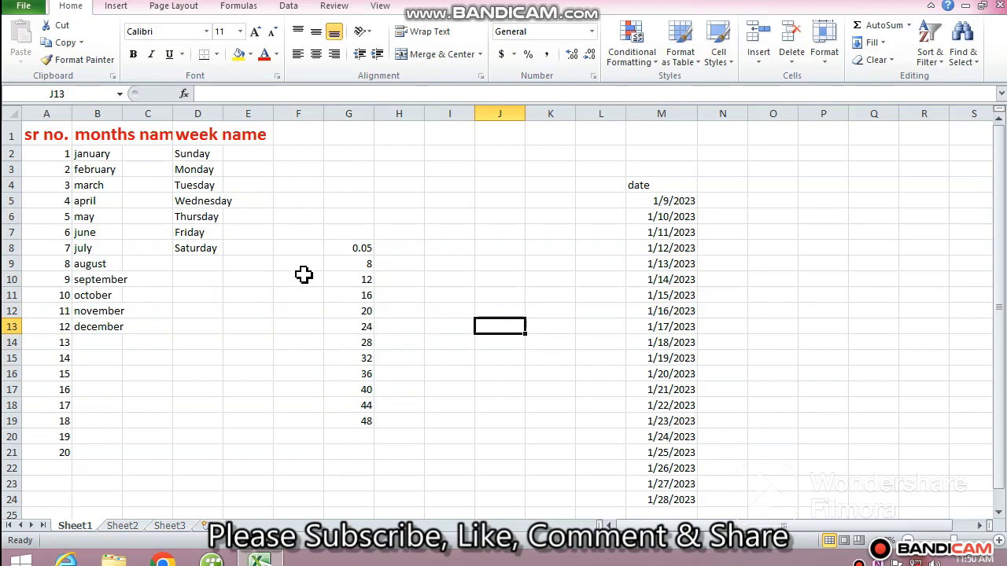
pyautogui.hotkey('ctrl', 'z')
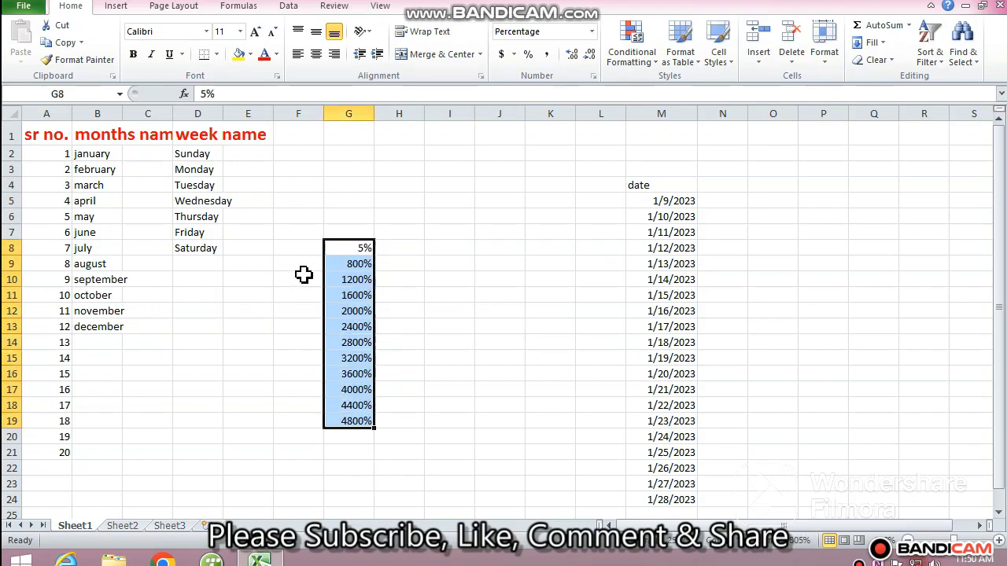
# Clear the contents of G8:G19 using Clear Contents.
pyautogui.click(437, 297)
pyautogui.moveTo(356, 248); pyautogui.dragTo(352, 436)
pyautogui.click(876, 61)
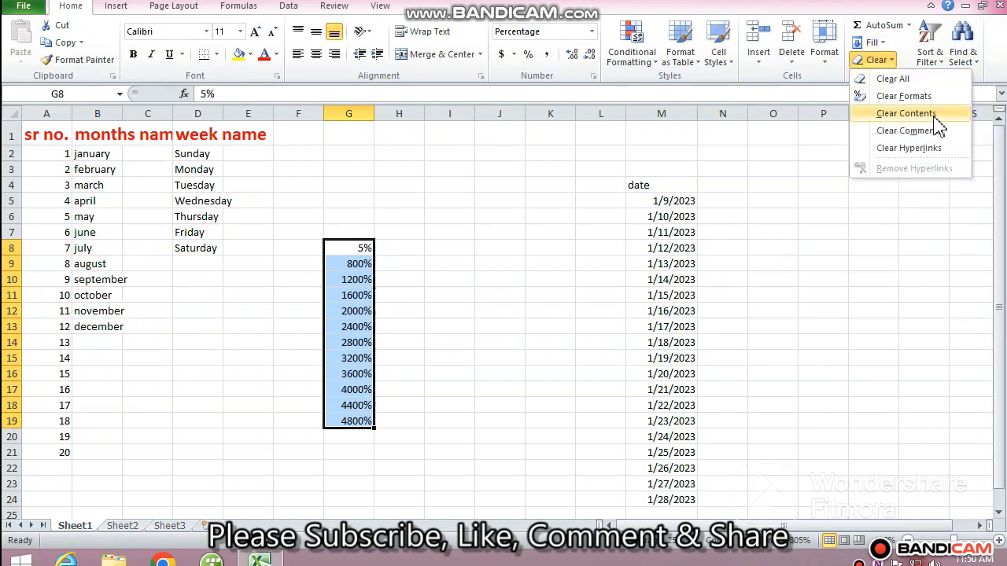
pyautogui.click(887, 115)
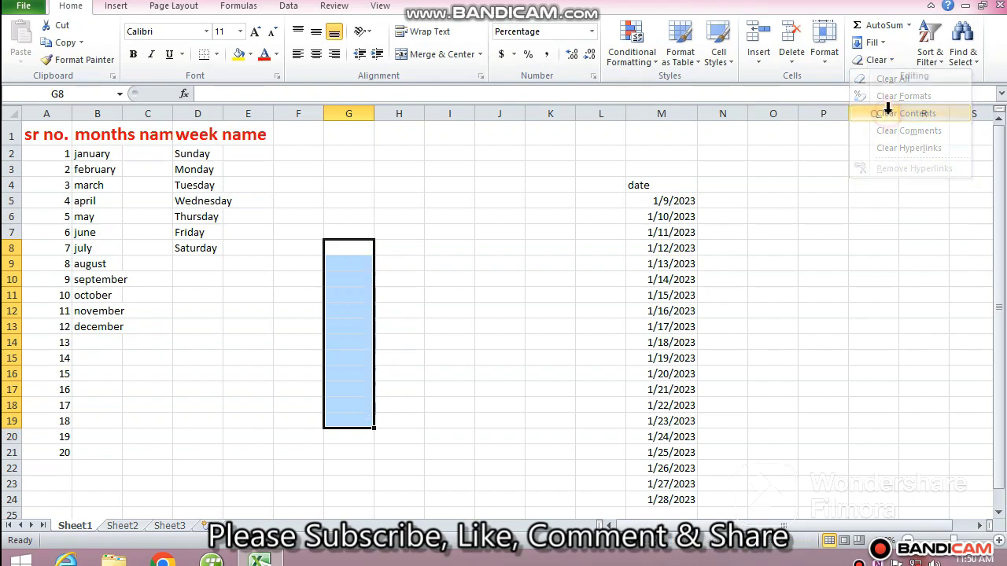
pyautogui.click(414, 381)
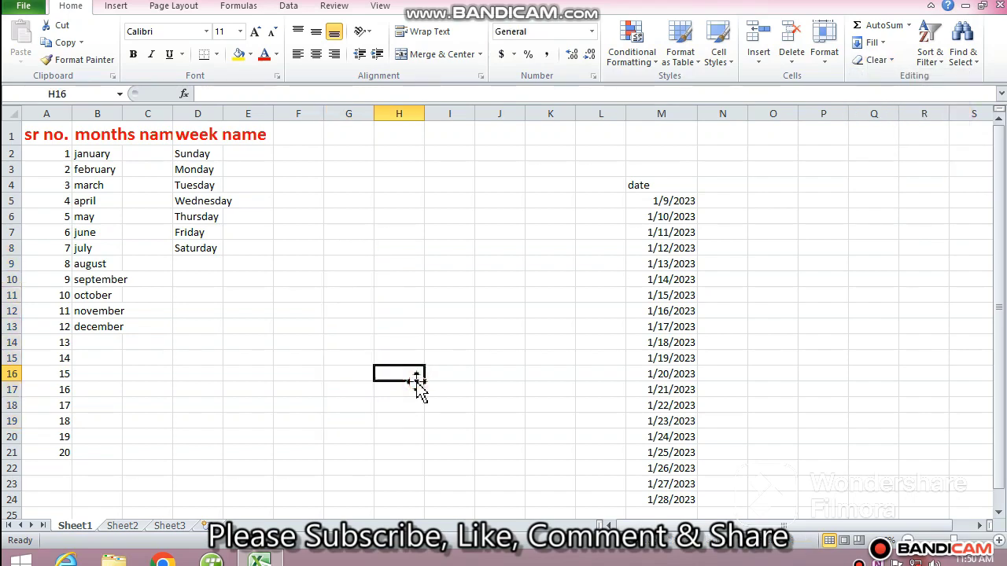
# Enter 5, 55, 22, 66 and 44 into G9 through G13.
pyautogui.click(363, 263)
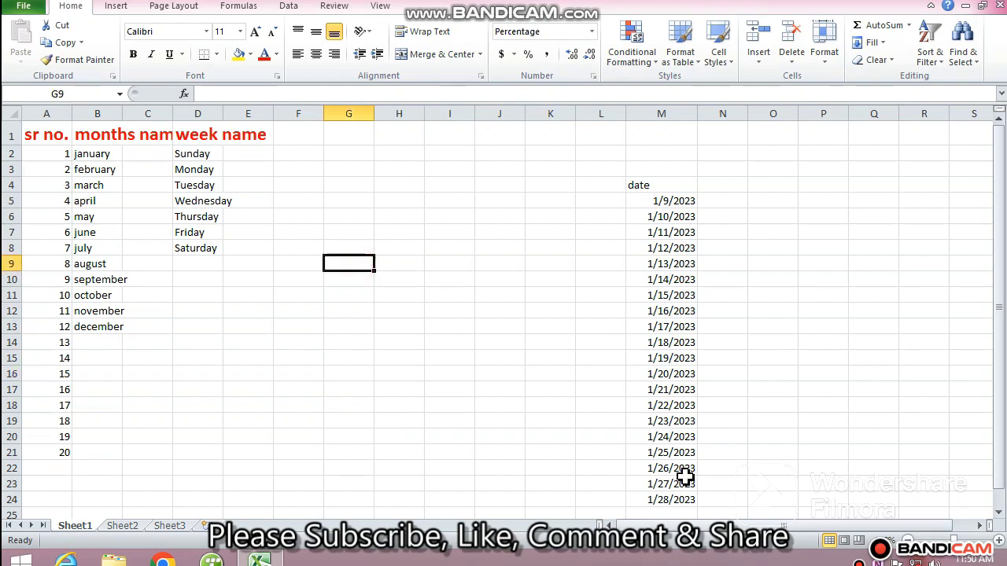
pyautogui.write('5')
pyautogui.press('Return')
pyautogui.write('55')
pyautogui.press('Return')
pyautogui.write('22')
pyautogui.press('Return')
pyautogui.write('66')
pyautogui.press('Return')
pyautogui.write('44')
pyautogui.press('Return')
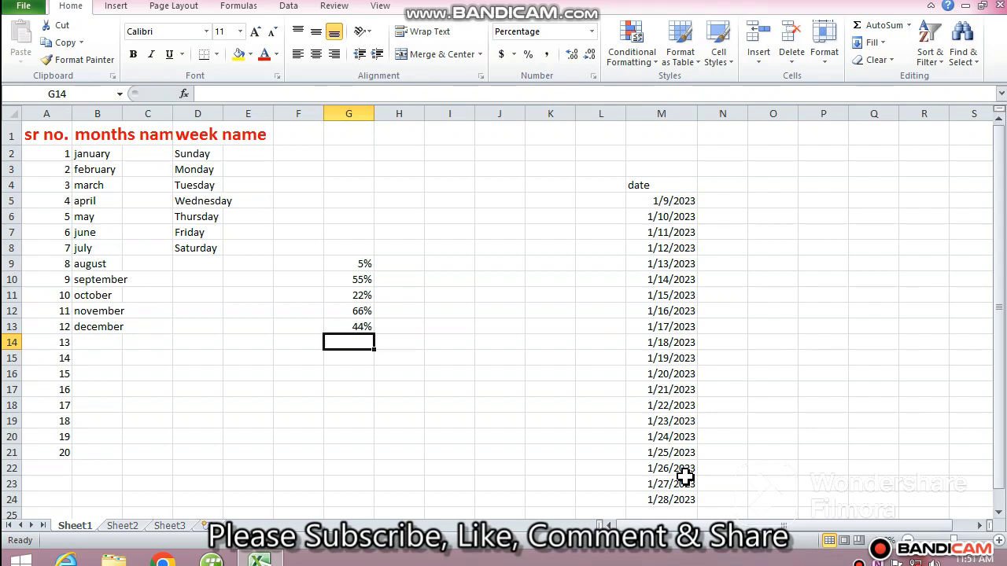
# Clear everything from G9:G20 using Clear All.
pyautogui.click(344, 260)
pyautogui.moveTo(343, 259); pyautogui.dragTo(333, 433)
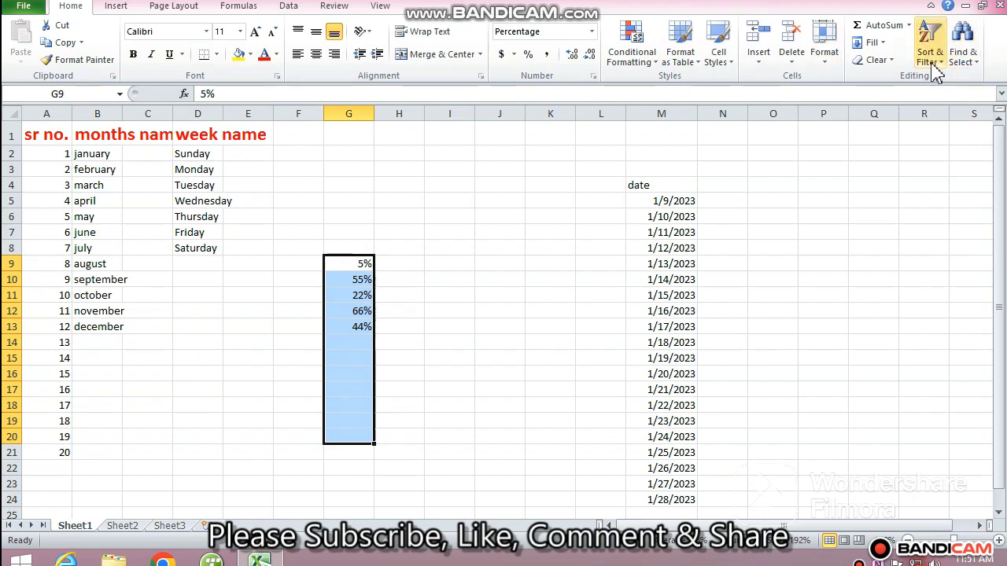
pyautogui.click(876, 61)
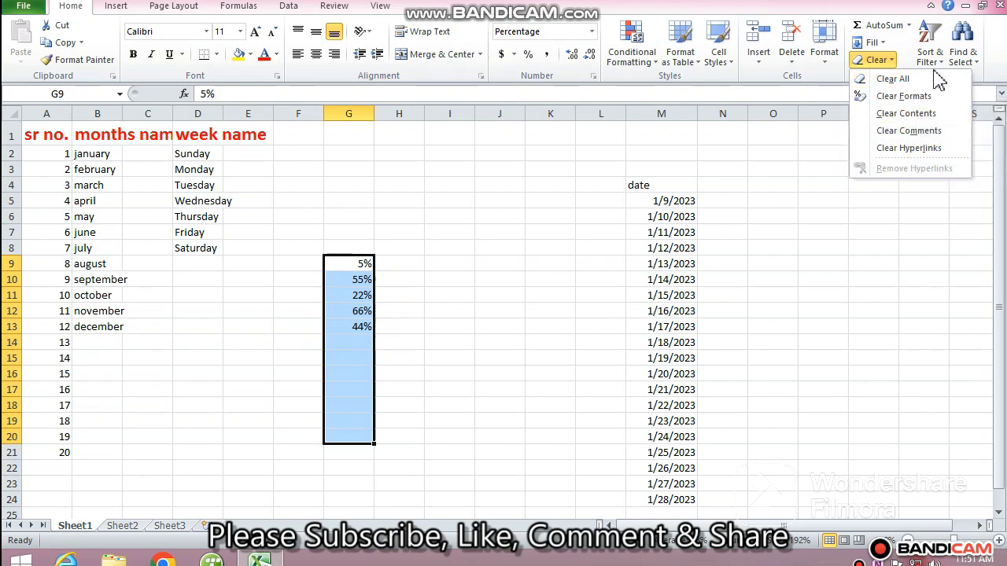
pyautogui.click(904, 82)
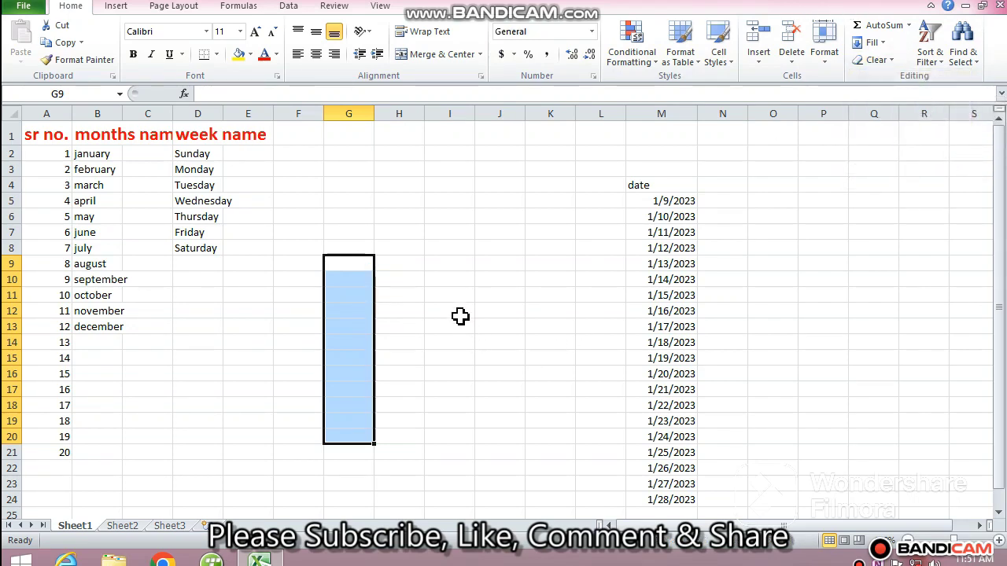
# Enter 5, 10, 20, 30, 40 and 50 into G9 through G14.
pyautogui.click(451, 270)
pyautogui.click(351, 265)
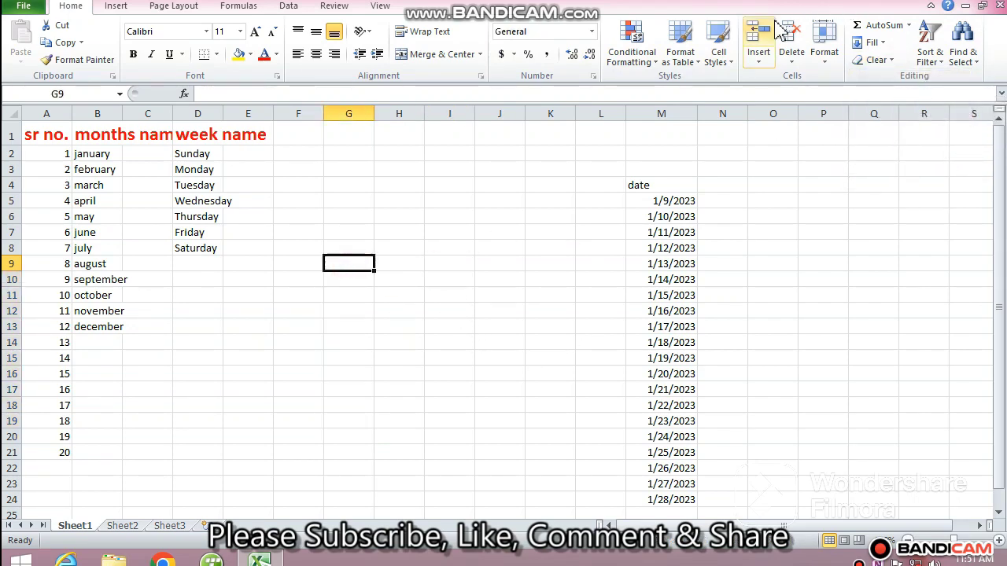
pyautogui.write('5')
pyautogui.press('Return')
pyautogui.write('10')
pyautogui.press('Return')
pyautogui.write('20')
pyautogui.press('Return')
pyautogui.write('30')
pyautogui.press('Return')
pyautogui.write('40')
pyautogui.press('Return')
pyautogui.write('50')
pyautogui.press('Return')
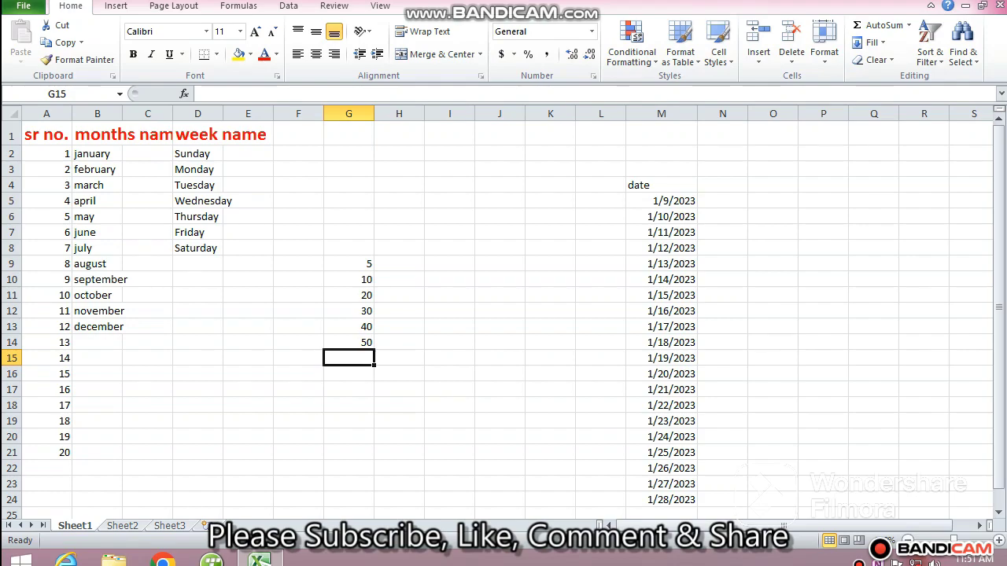
# Save the workbook and open the 10th record workbook.
pyautogui.hotkey('ctrl', 's')
pyautogui.hotkey('ctrl', 'o')
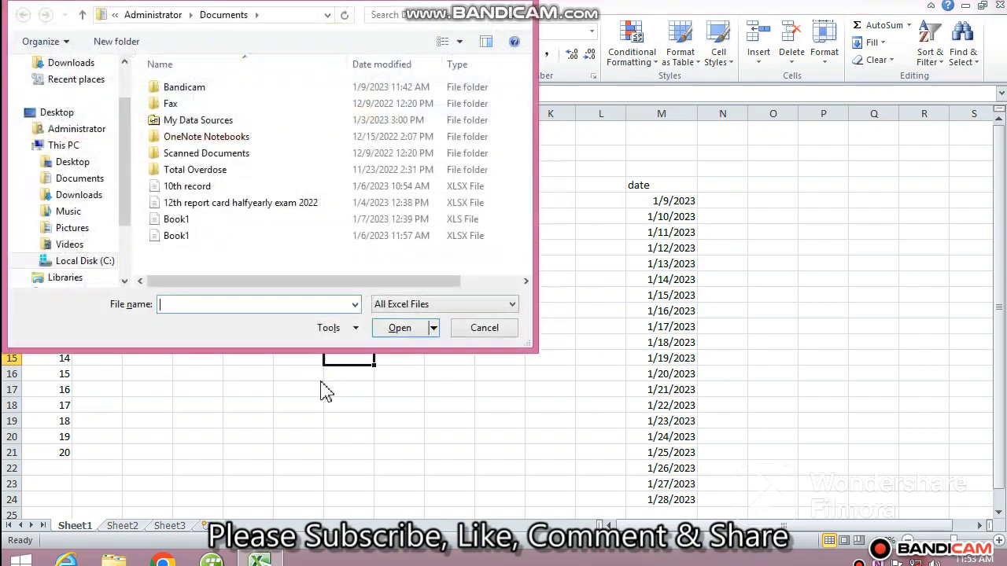
pyautogui.click(178, 191)
pyautogui.click(398, 331)
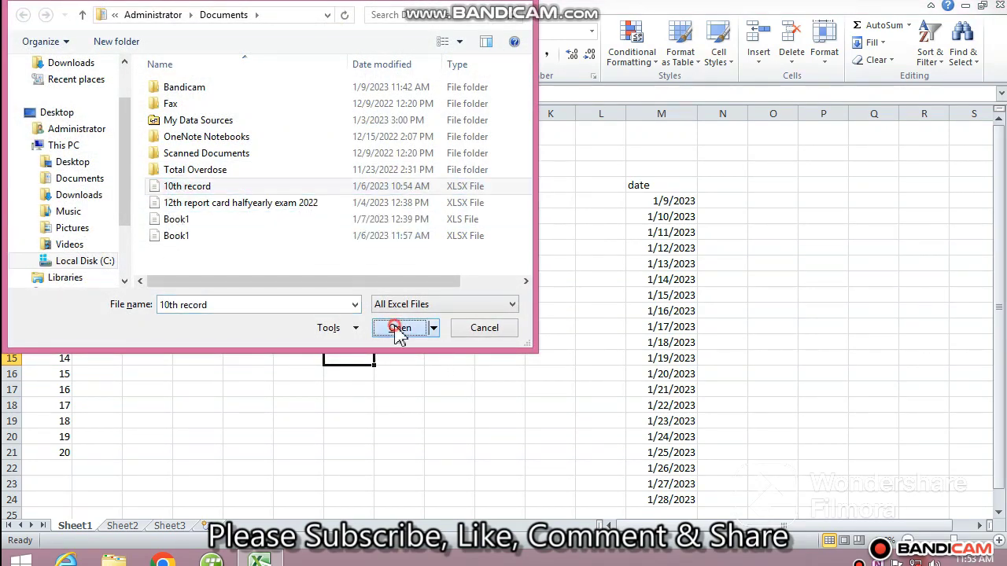
pyautogui.click(658, 363)
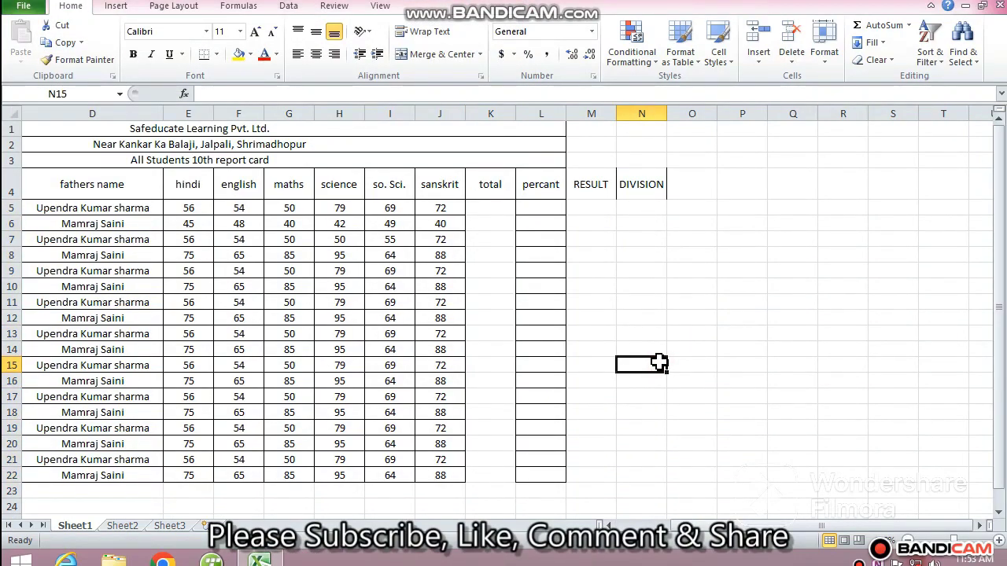
# Copy the student table from C4:J22 on Sheet1 and paste it into Sheet2 at A1.
pyautogui.click(124, 527)
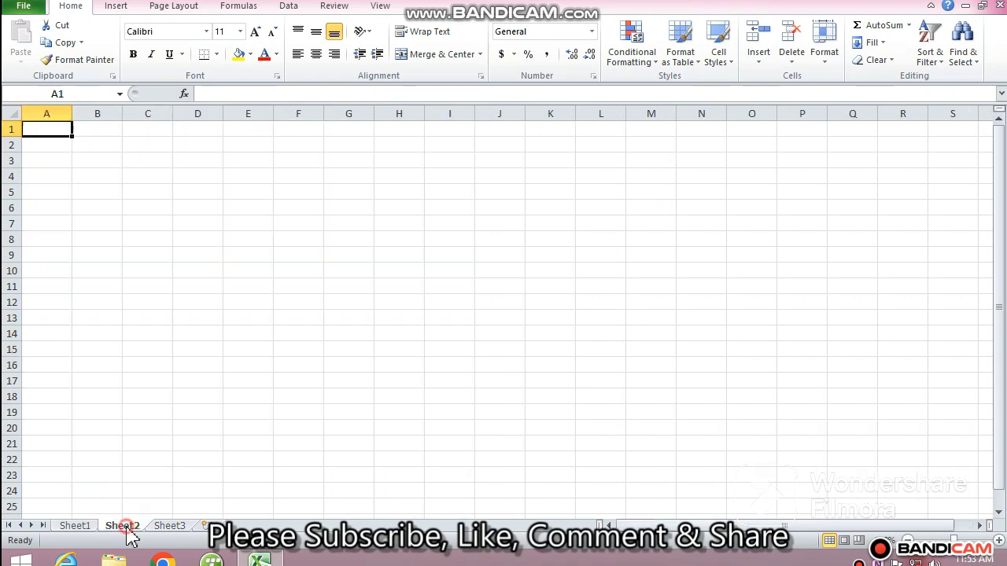
pyautogui.click(170, 527)
pyautogui.click(122, 527)
pyautogui.click(69, 527)
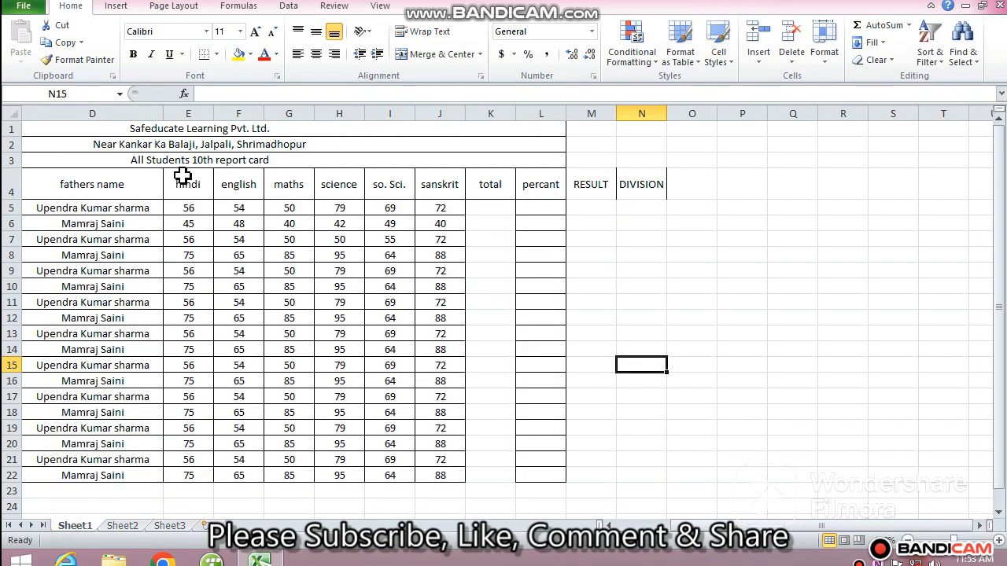
pyautogui.click(631, 526)
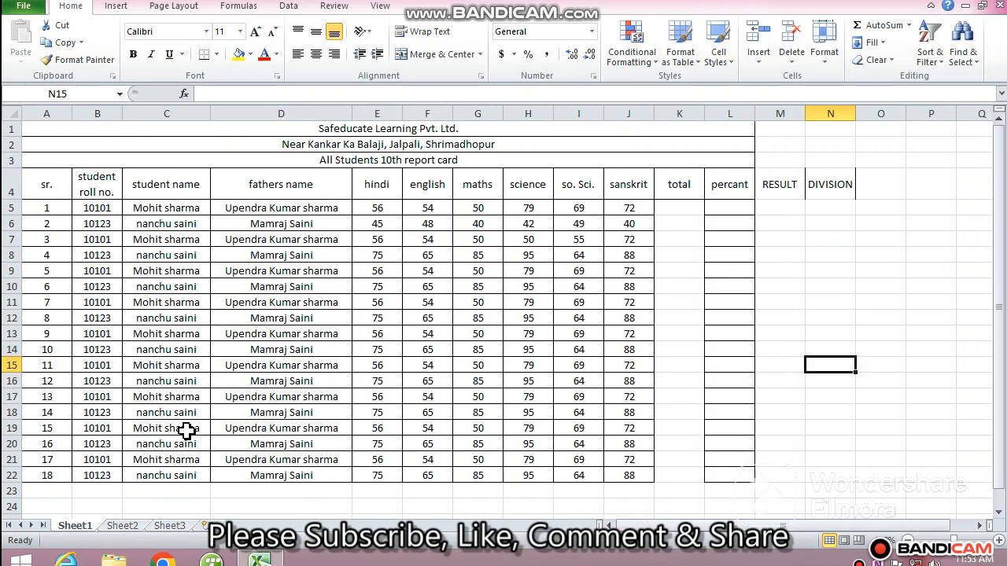
pyautogui.moveTo(147, 184); pyautogui.dragTo(616, 475)
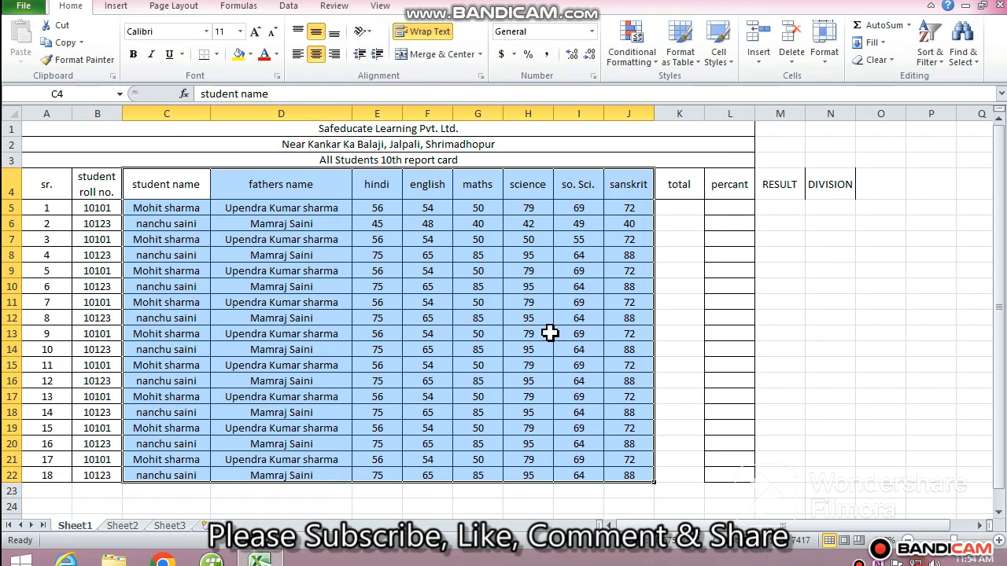
pyautogui.hotkey('ctrl', 'c')
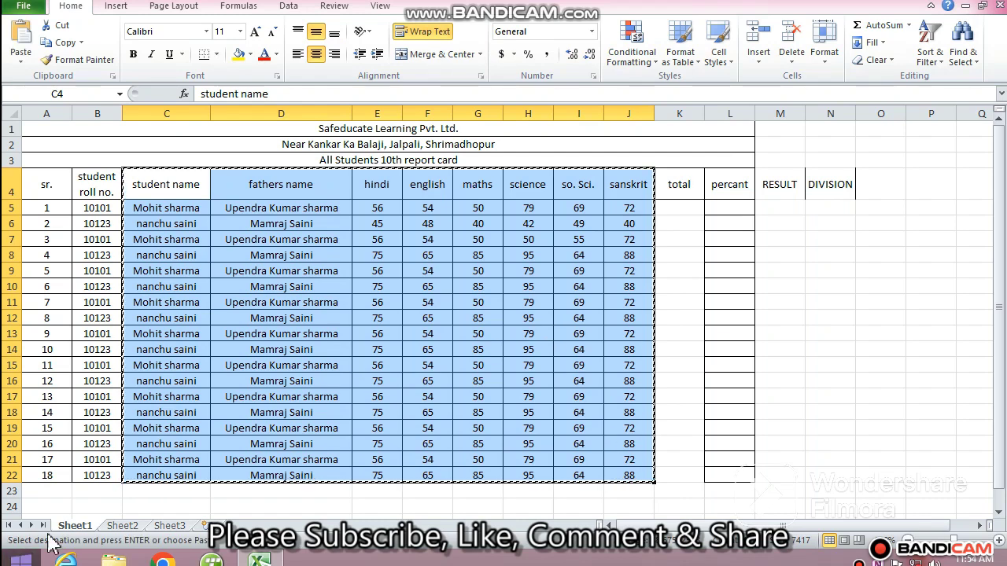
pyautogui.click(123, 525)
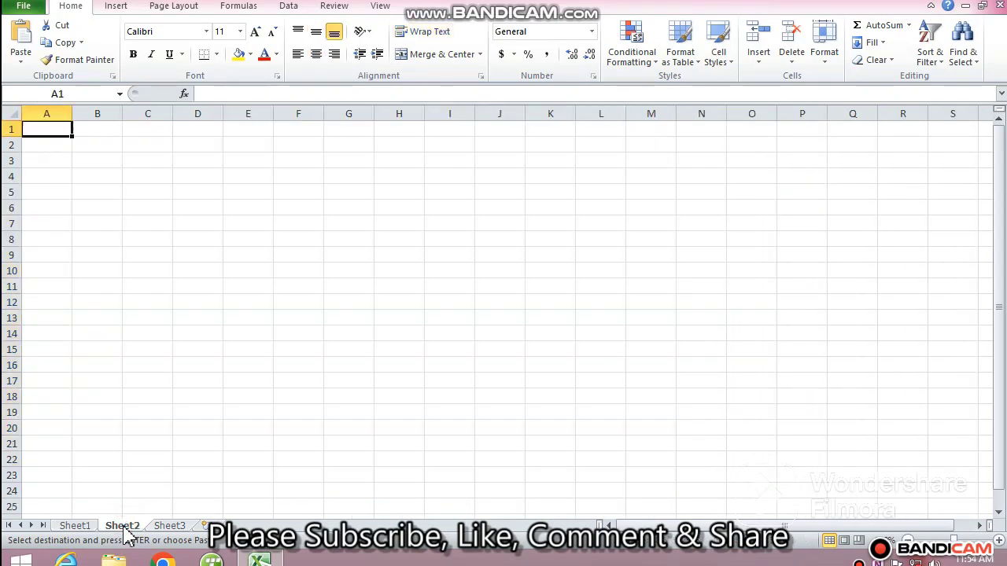
pyautogui.press('Return')
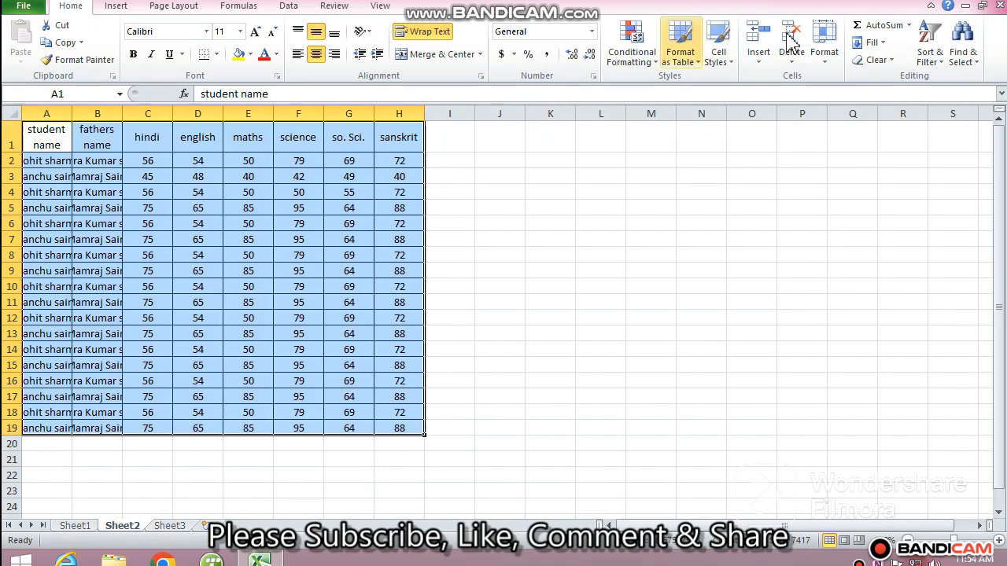
# AutoFit the column widths of the pasted table.
pyautogui.click(824, 56)
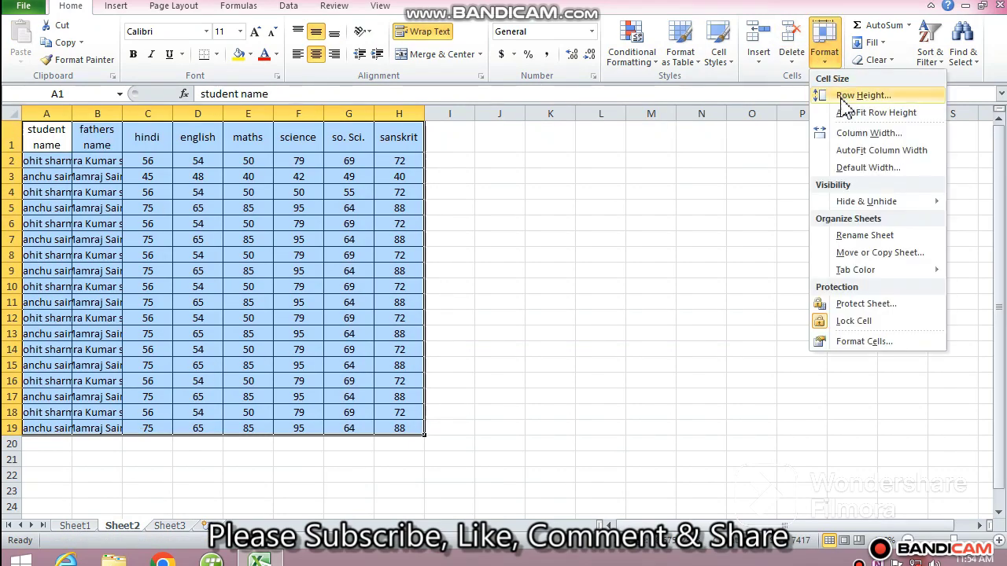
pyautogui.click(882, 150)
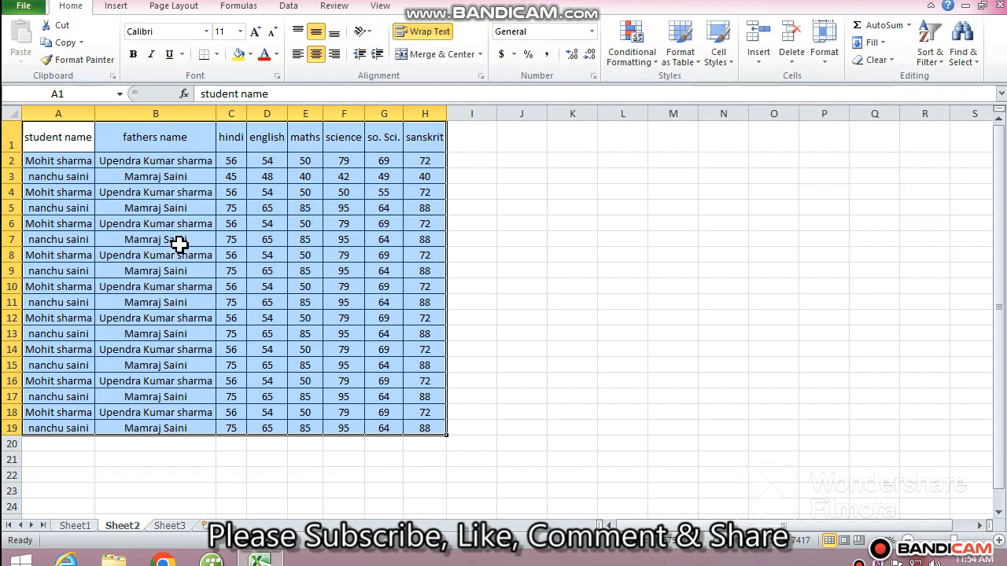
pyautogui.click(69, 139)
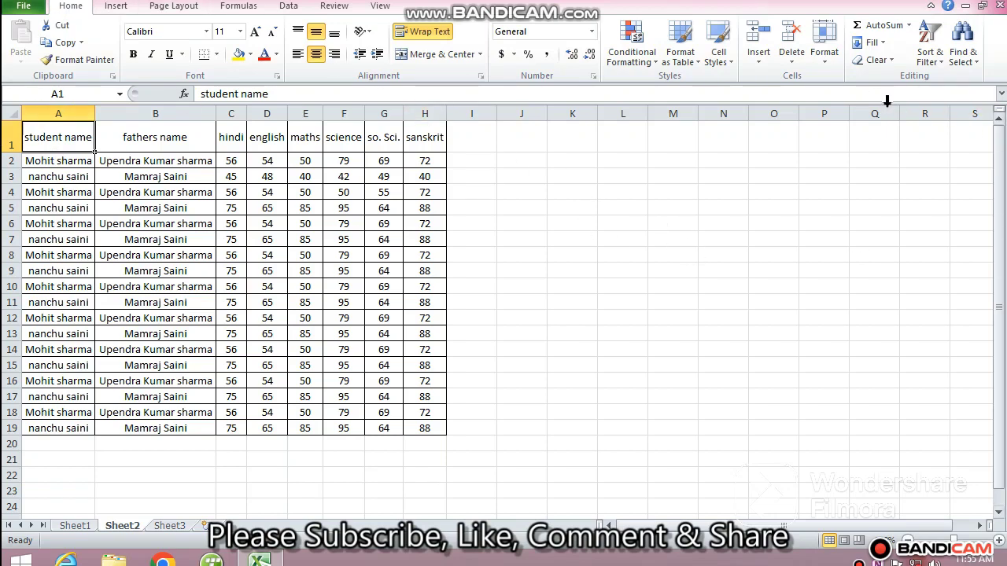
# Turn on Filter for the table and filter the student name column to show only one student.
pyautogui.click(929, 68)
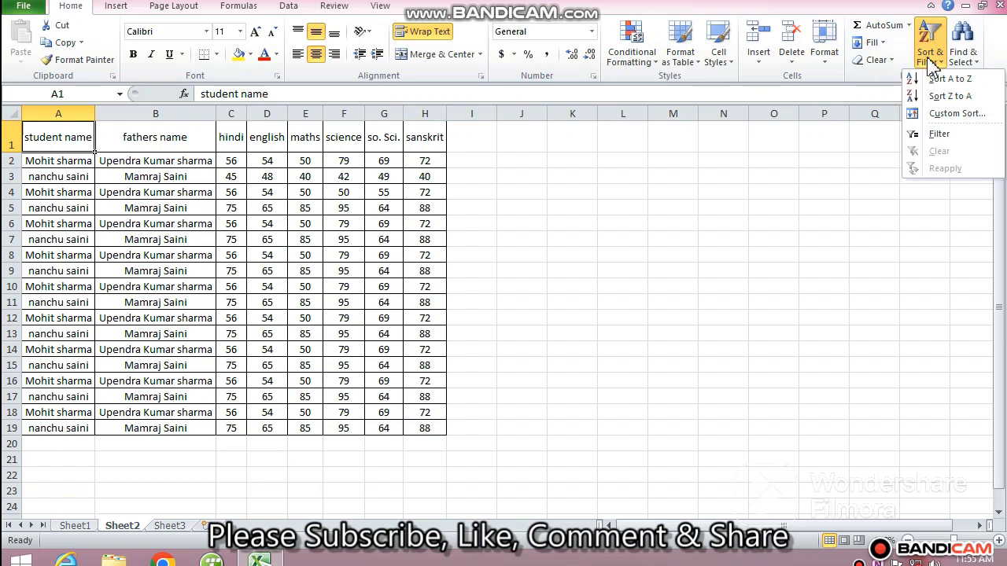
pyautogui.click(951, 136)
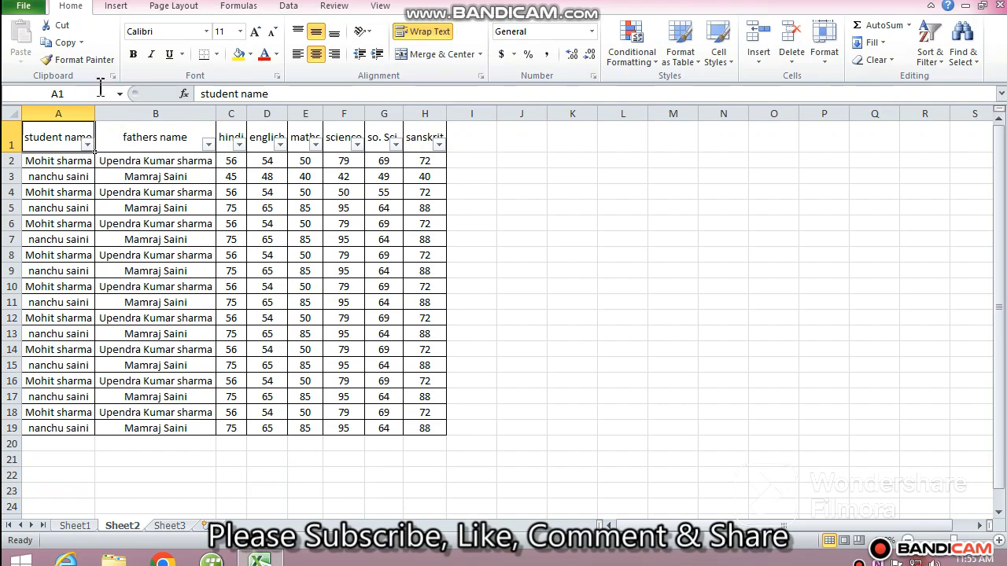
pyautogui.click(87, 145)
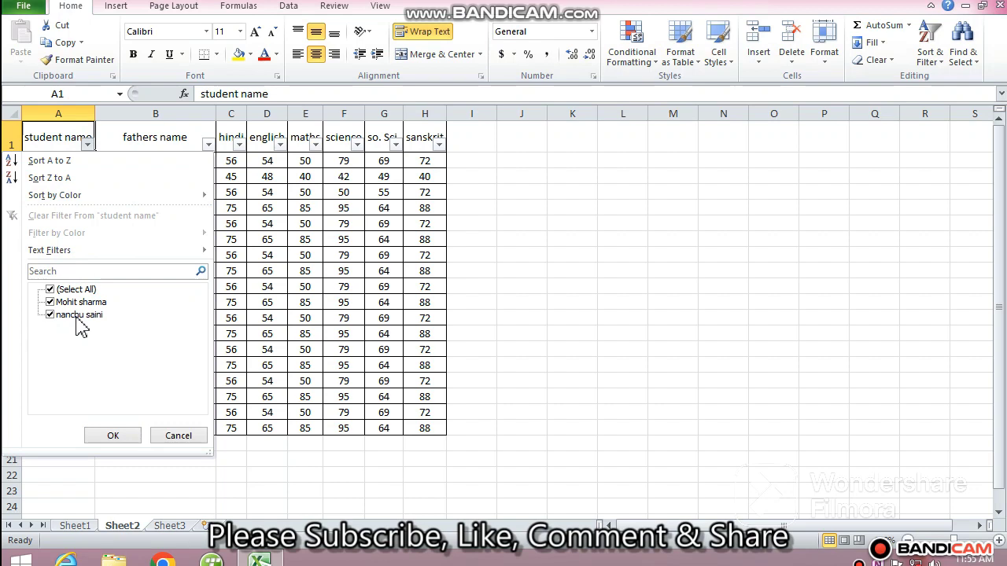
pyautogui.click(50, 289)
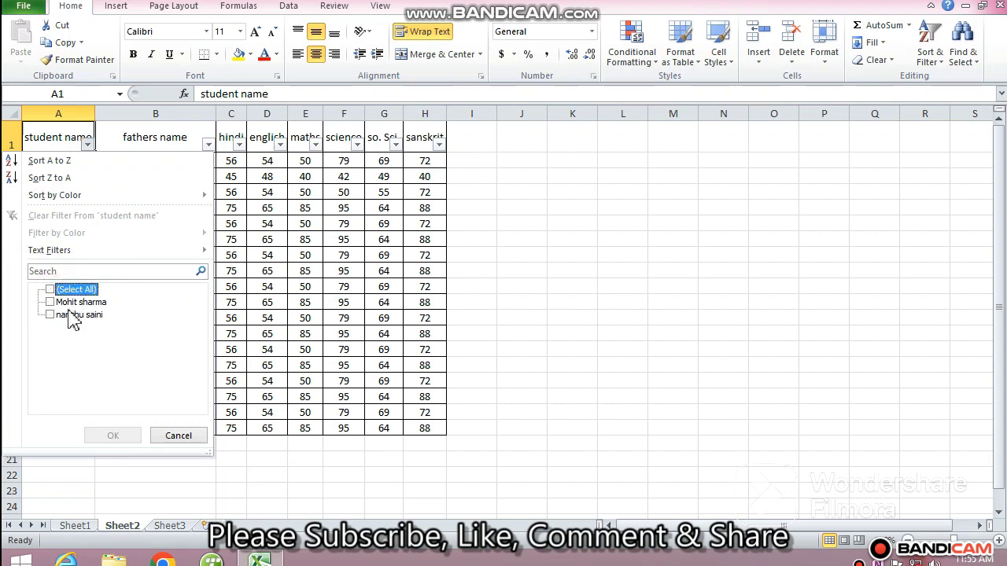
pyautogui.click(50, 314)
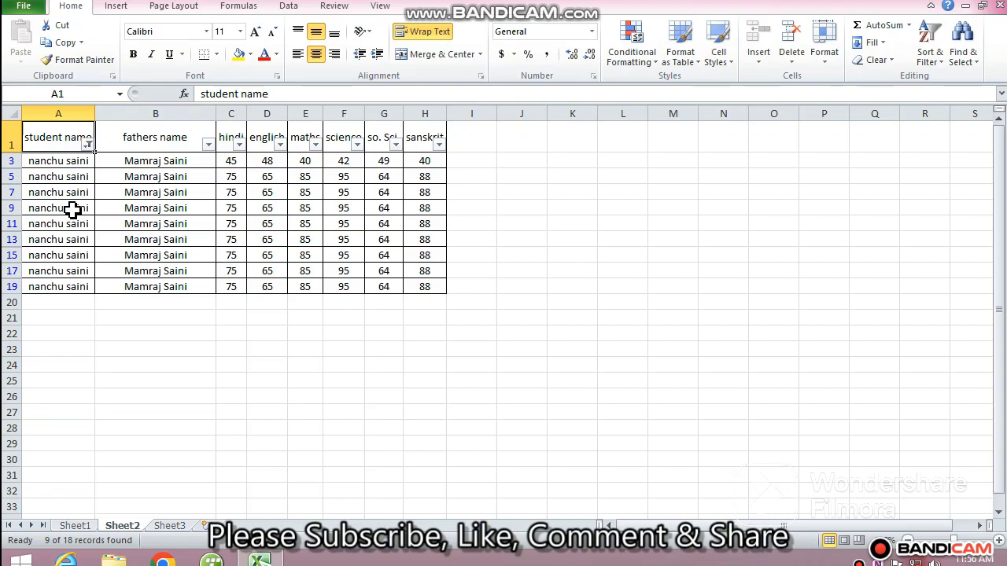
# Clear the student name filter by selecting all names again.
pyautogui.click(88, 144)
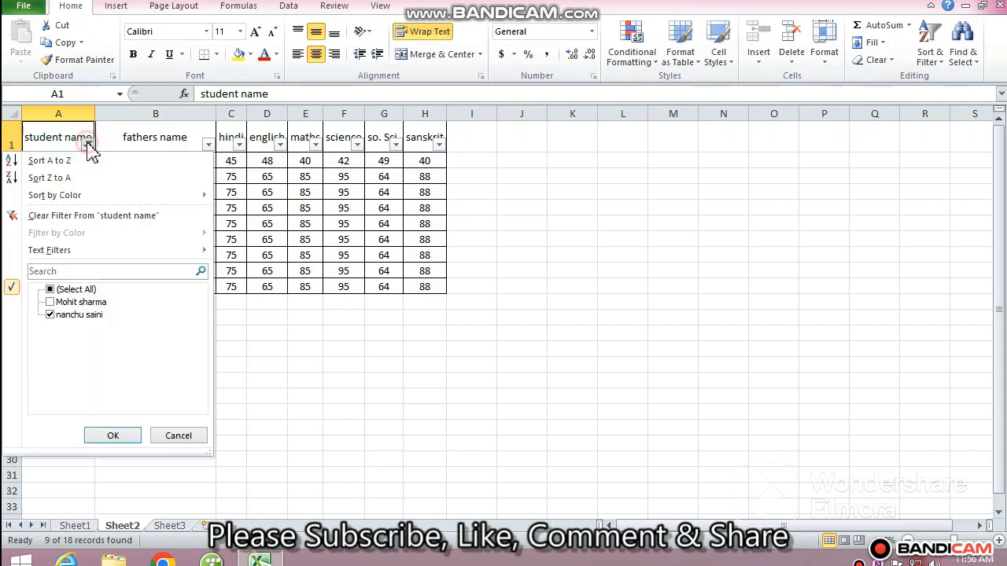
pyautogui.click(51, 291)
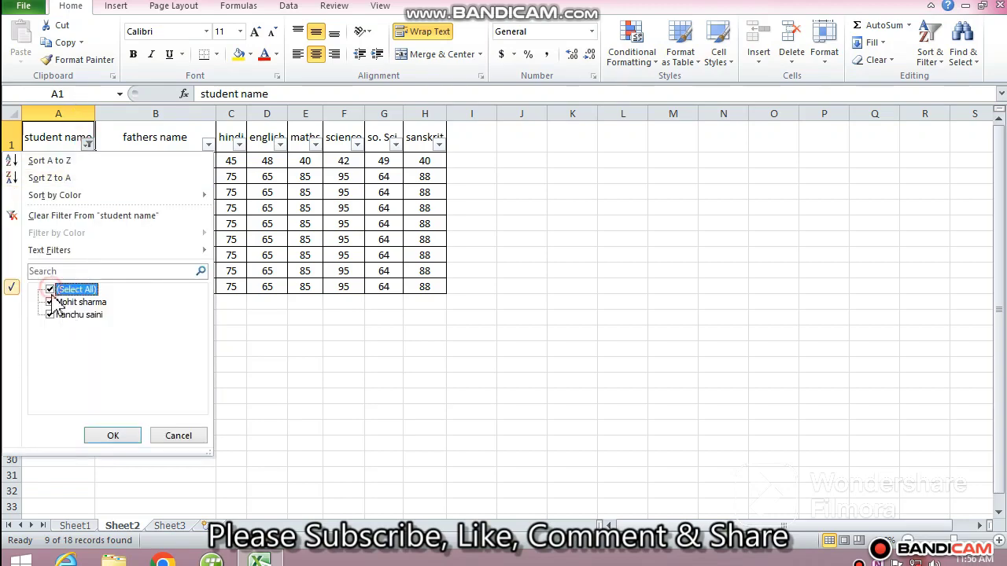
pyautogui.click(113, 436)
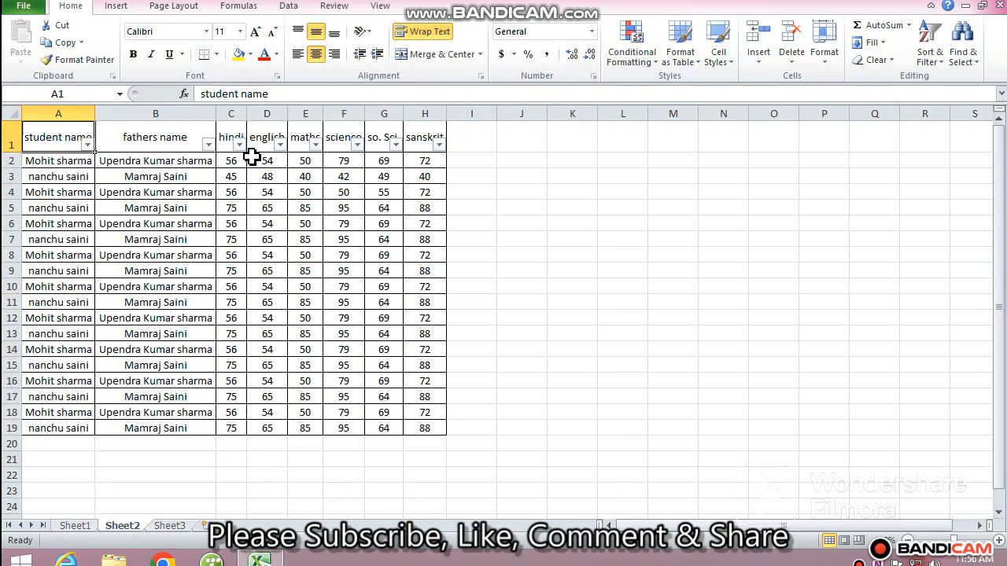
# Delete the student and father names in A4:B19.
pyautogui.click(208, 145)
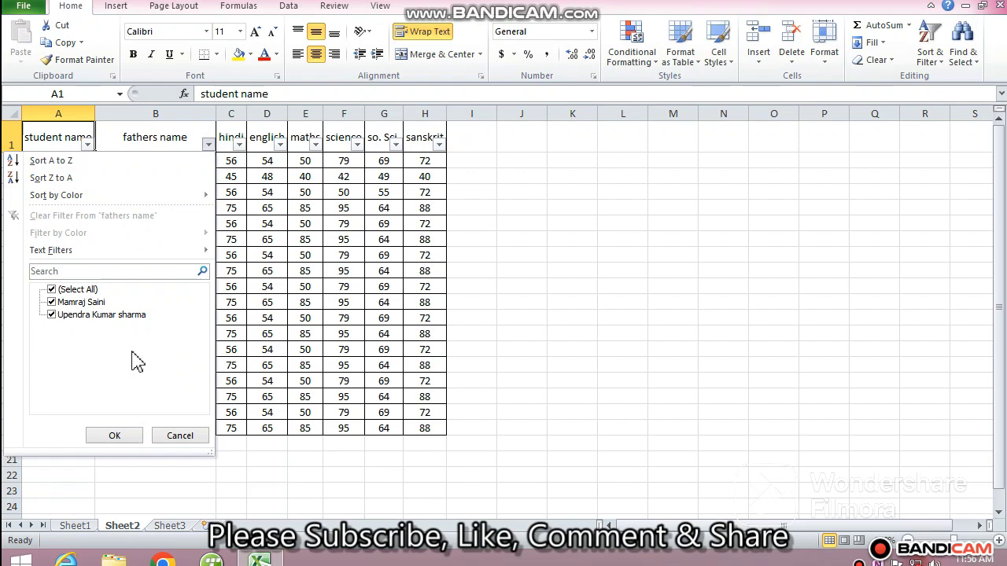
pyautogui.click(503, 269)
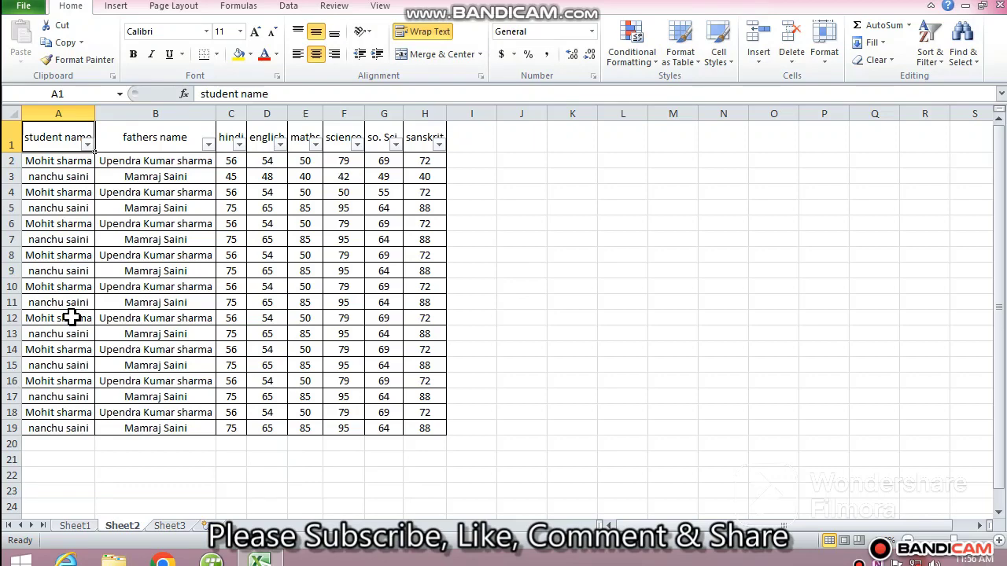
pyautogui.click(54, 162)
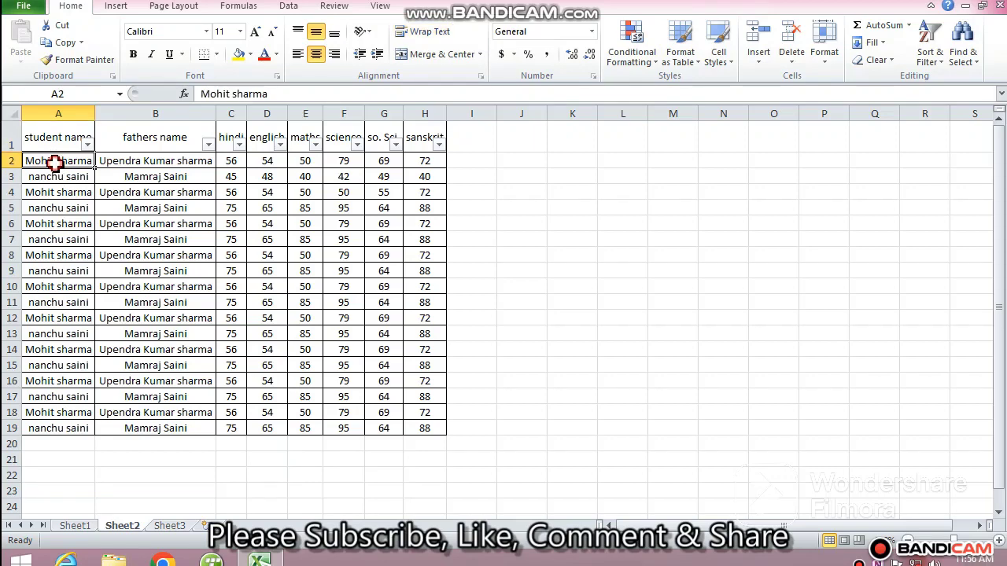
pyautogui.click(63, 172)
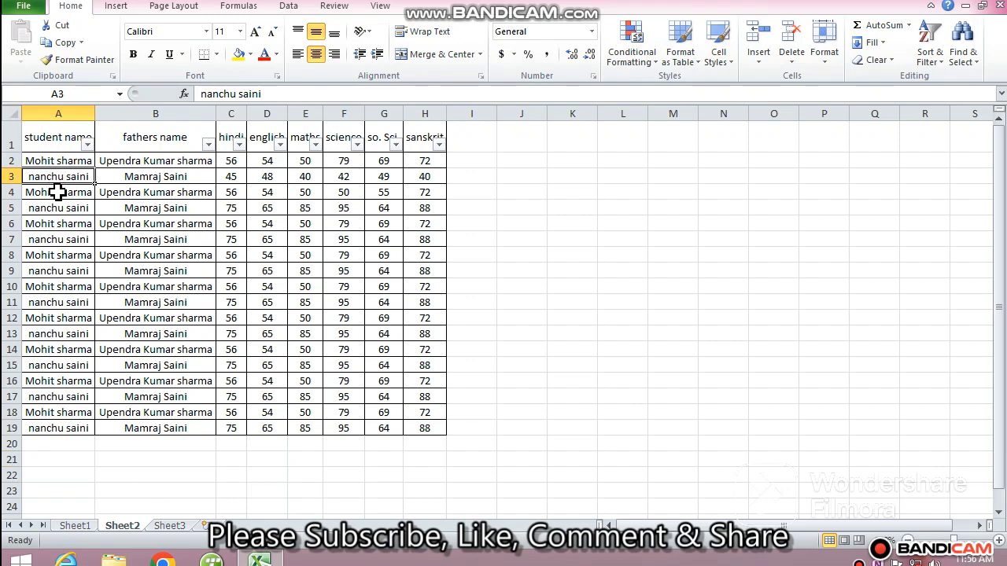
pyautogui.moveTo(57, 192); pyautogui.dragTo(163, 428)
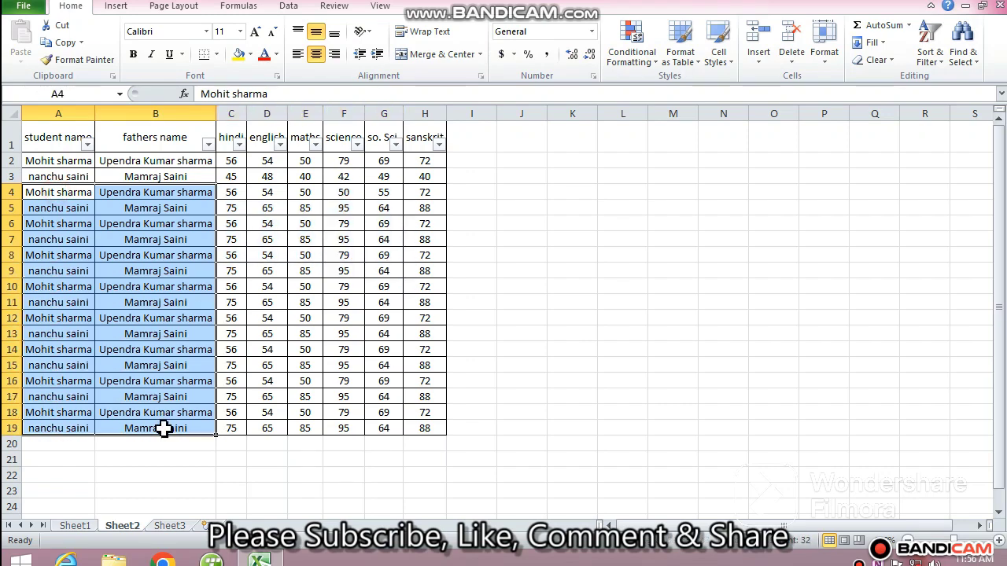
pyautogui.press('Delete')
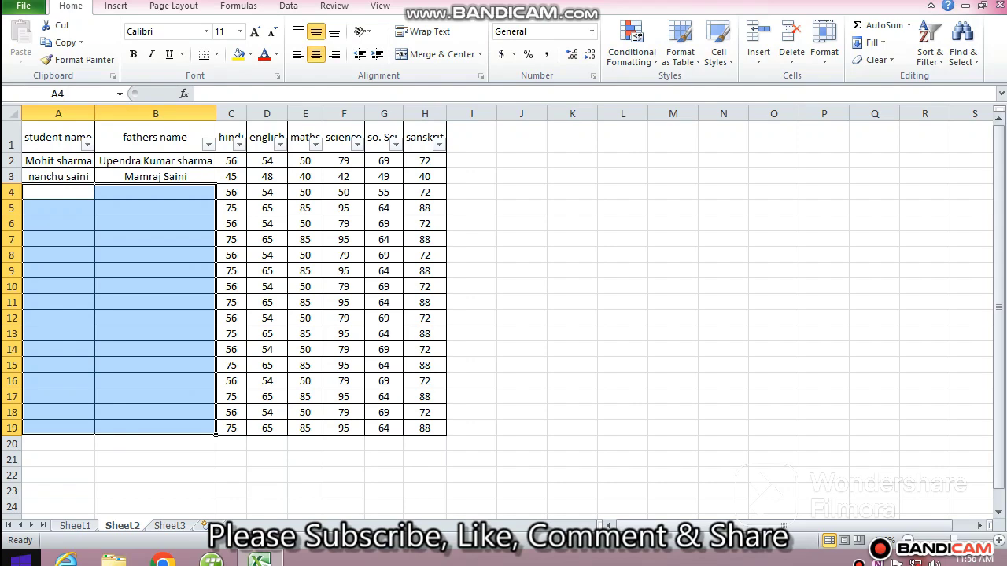
# Enter a new student name in A4 and the father's name in B4.
pyautogui.write('ram saini')
pyautogui.press('Tab')
pyautogui.write('m')
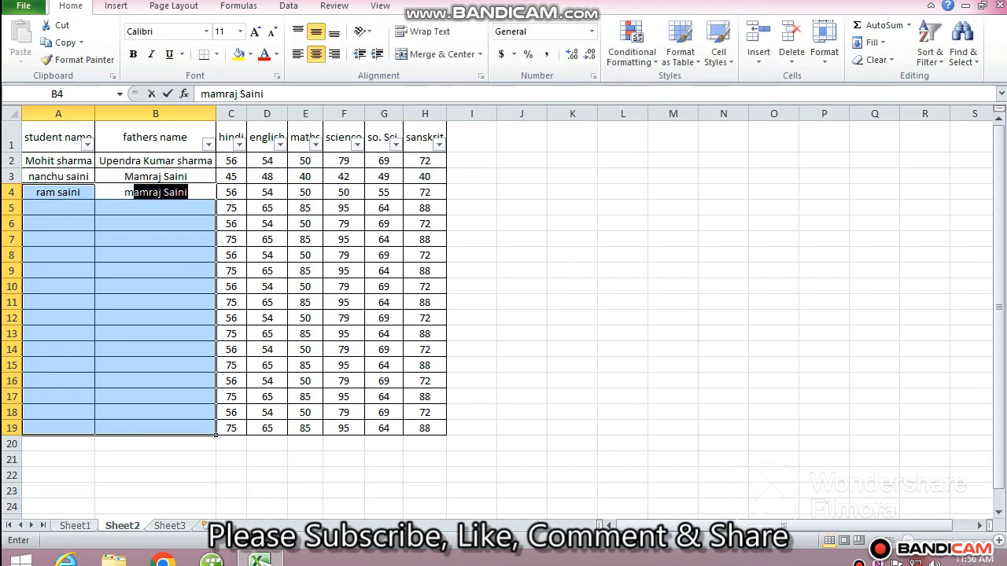
pyautogui.write('r. shyam saini')
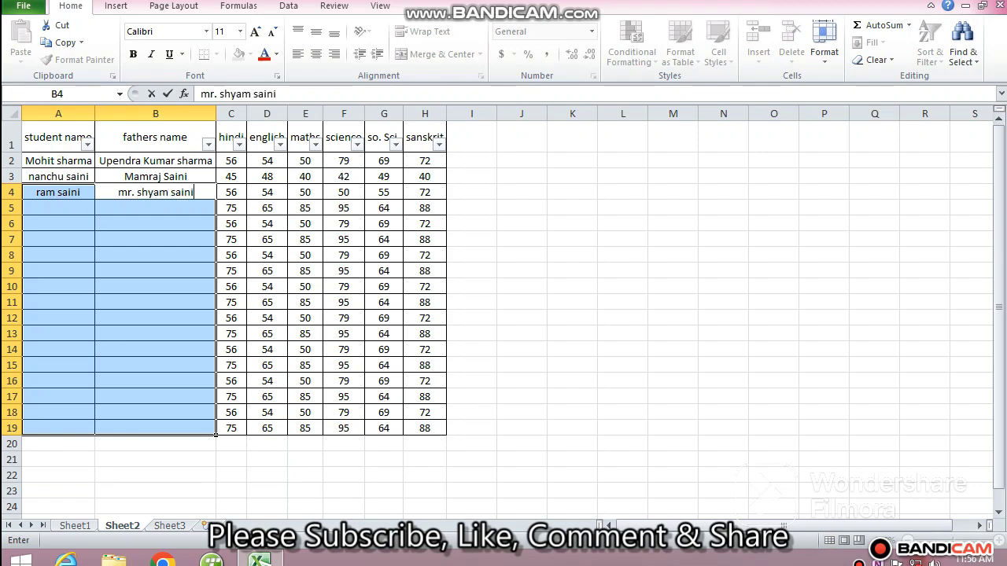
pyautogui.press('Return')
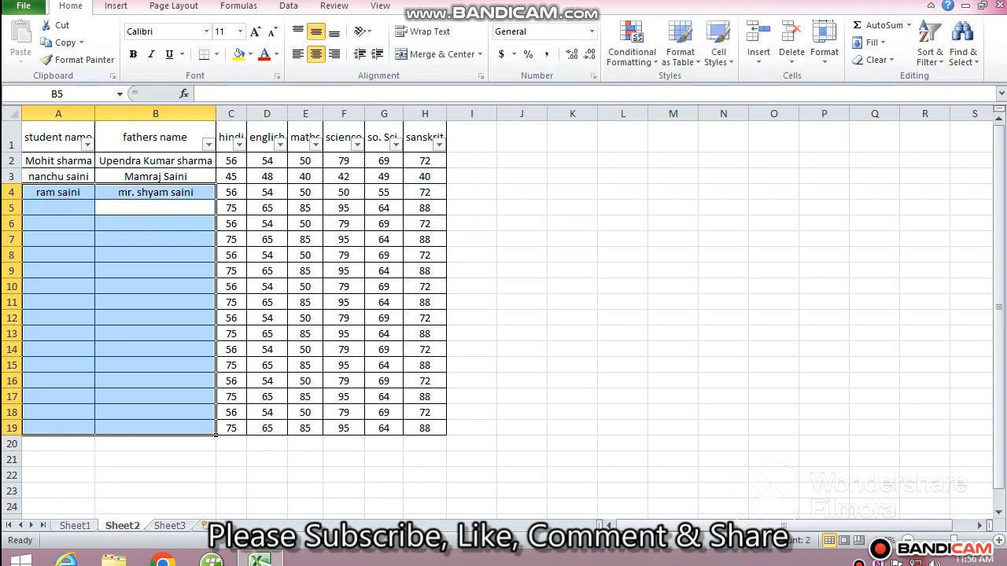
# Enter a new student name in A5 and the father's name in B5.
pyautogui.press('Left')
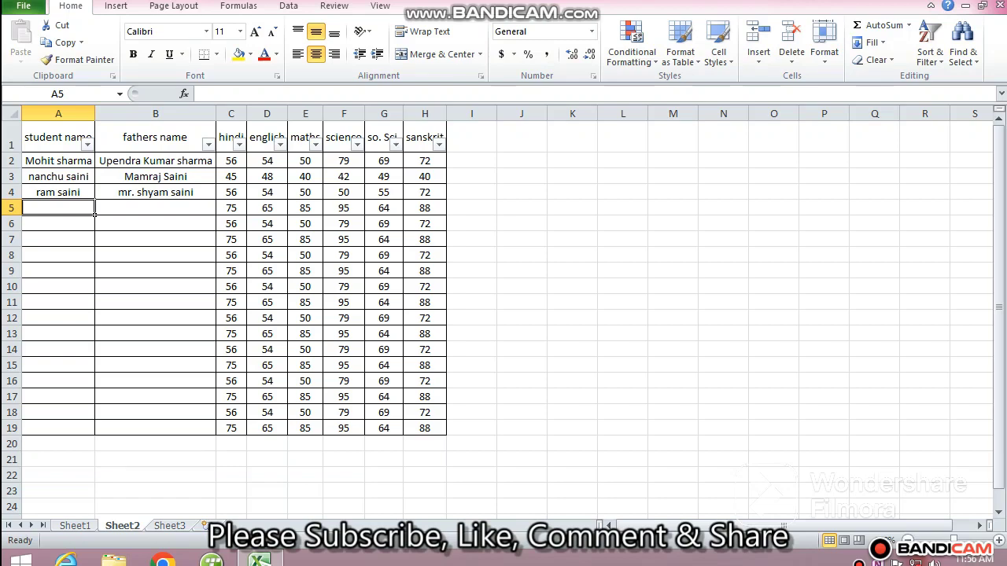
pyautogui.write('an')
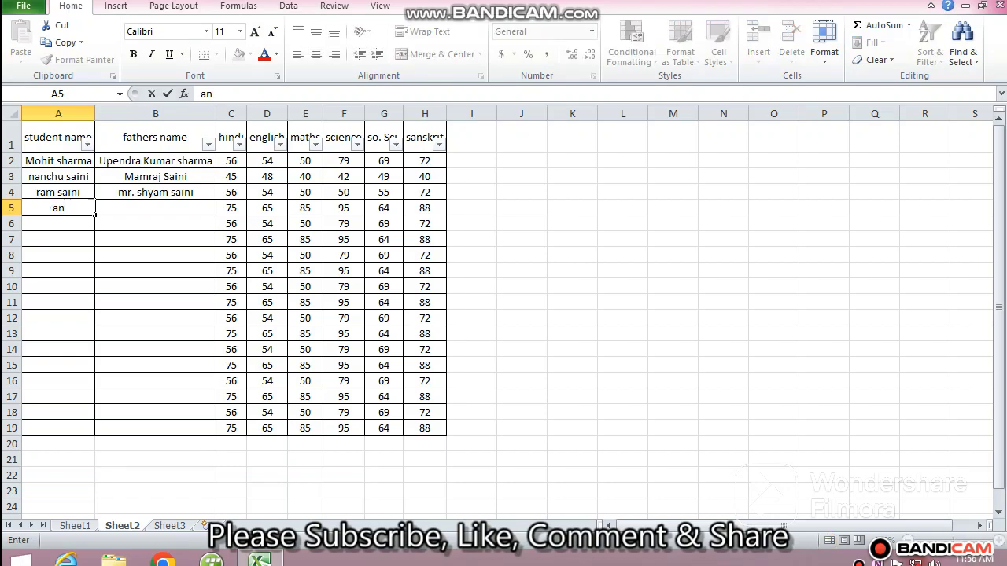
pyautogui.write('iit kumar')
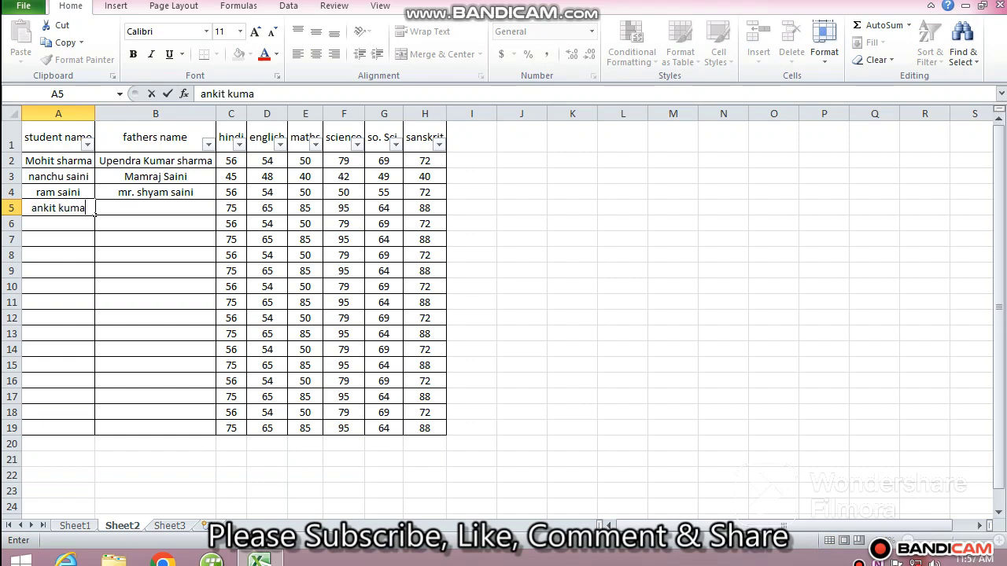
pyautogui.press('Tab')
pyautogui.write('mr. ')
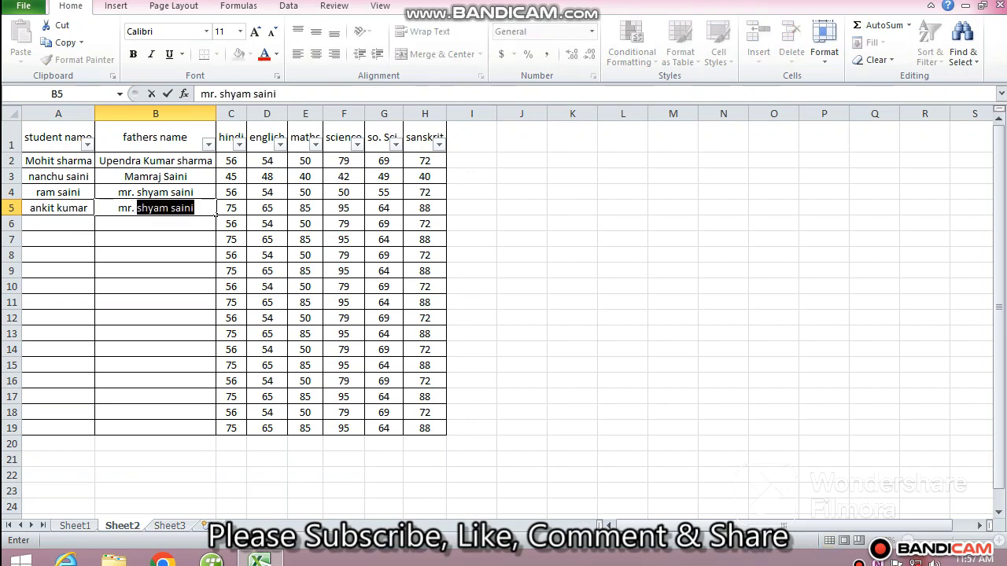
pyautogui.write('r')
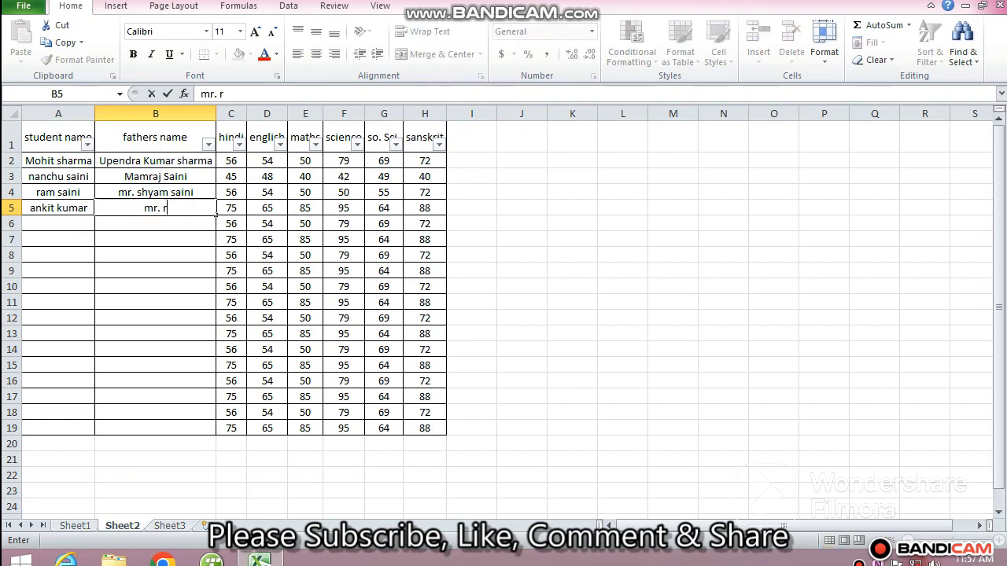
pyautogui.write('avati prasad')
pyautogui.press('Return')
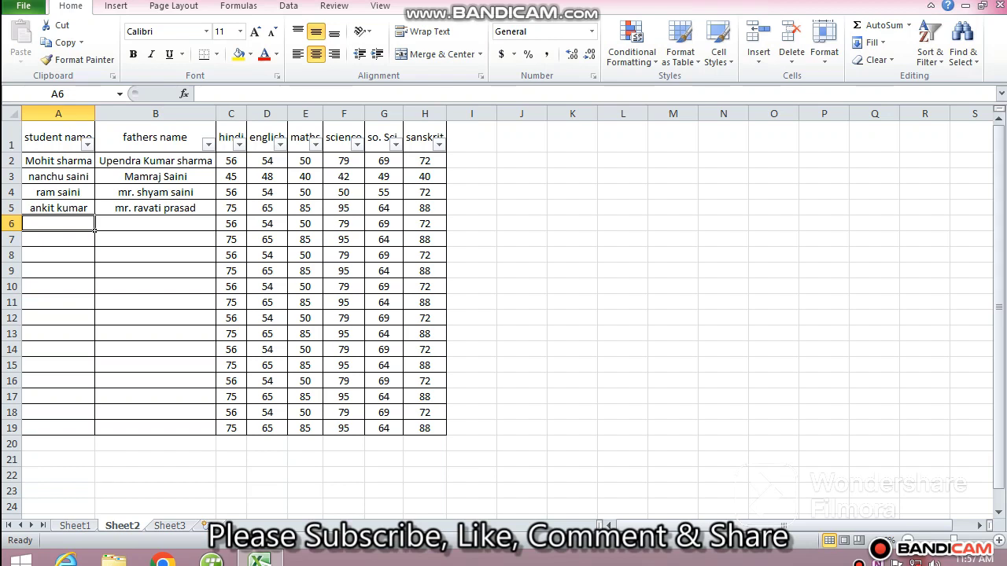
# Enter a new student name in A6 and the father's name in B6.
pyautogui.write('amit kumar')
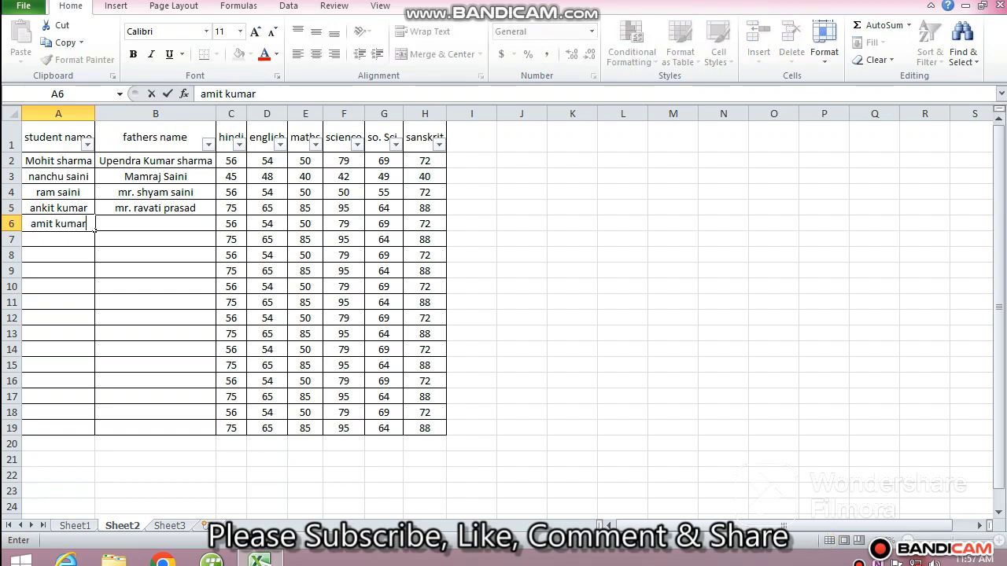
pyautogui.press('Tab')
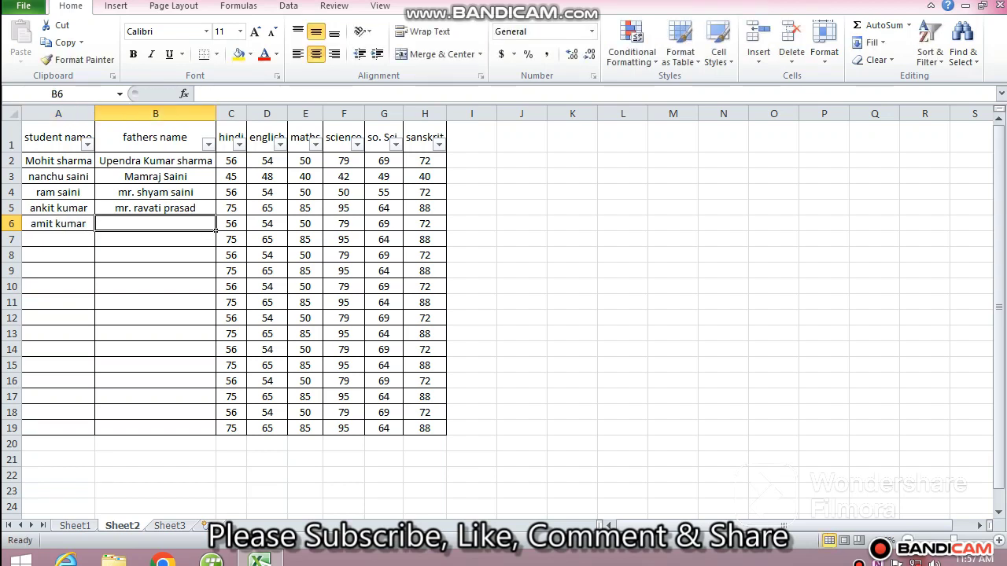
pyautogui.write('bal')
pyautogui.write('bu la')
pyautogui.write('l nayak')
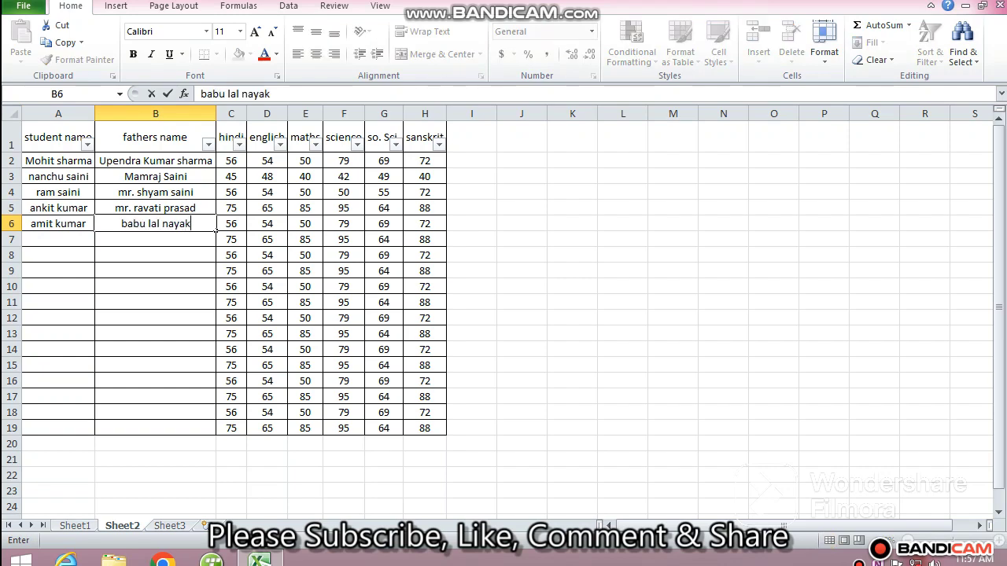
pyautogui.press('Return')
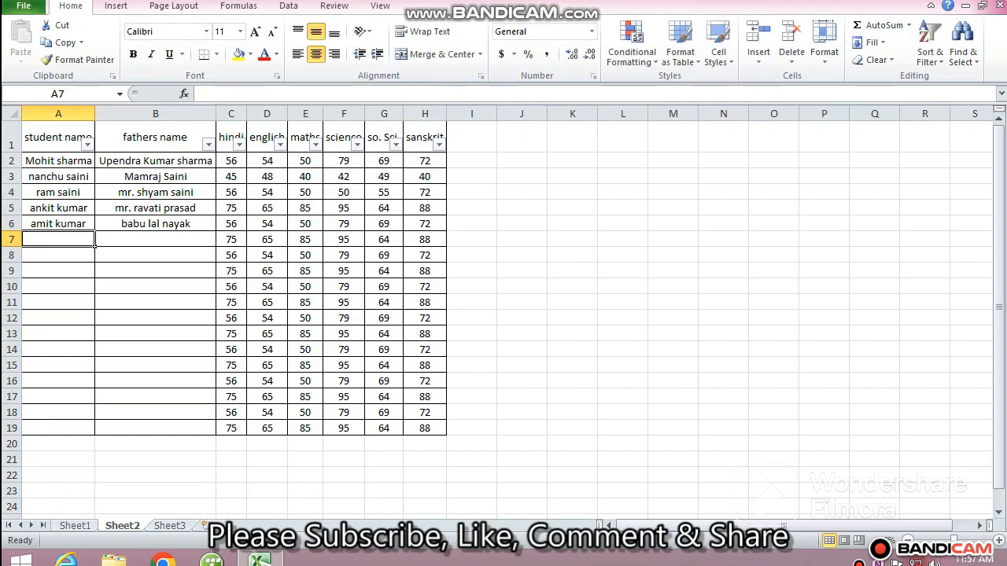
# Enter a new student name in A7 and the father's name in B7.
pyautogui.write('pawan')
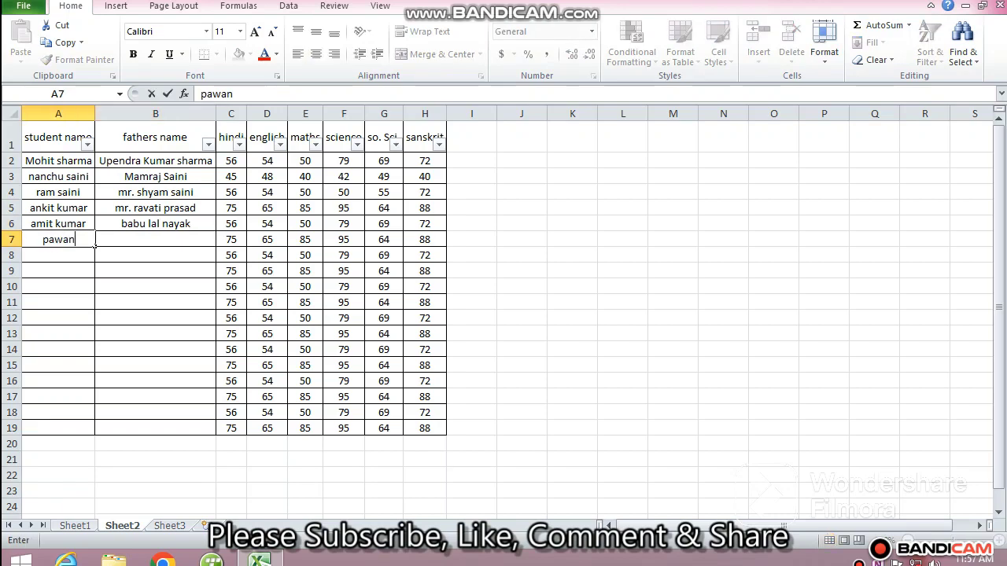
pyautogui.write(' meena')
pyautogui.press('Tab')
pyautogui.write('m')
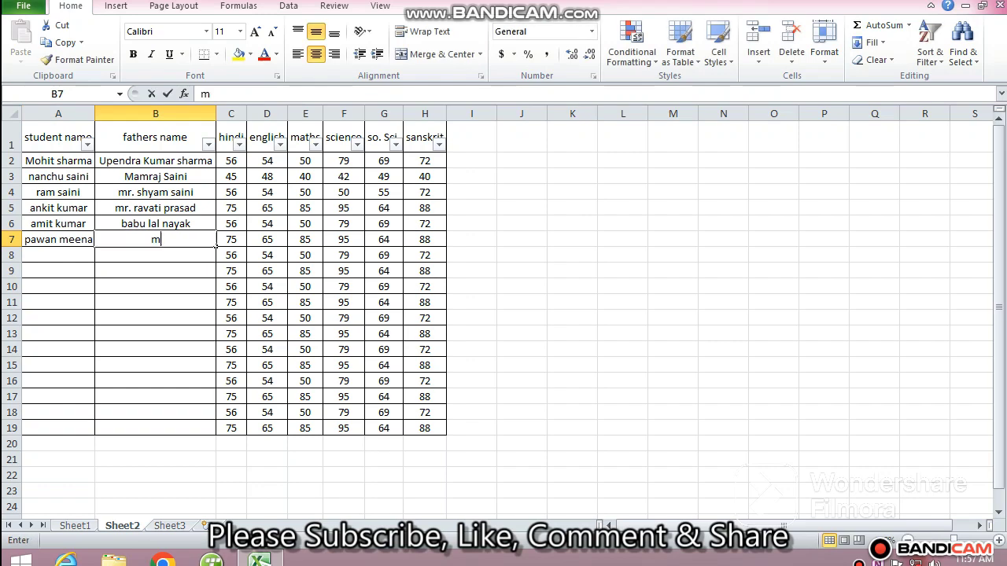
pyautogui.write('r. p')
pyautogui.write('ompra')
pyautogui.write('kash meena')
pyautogui.press('Return')
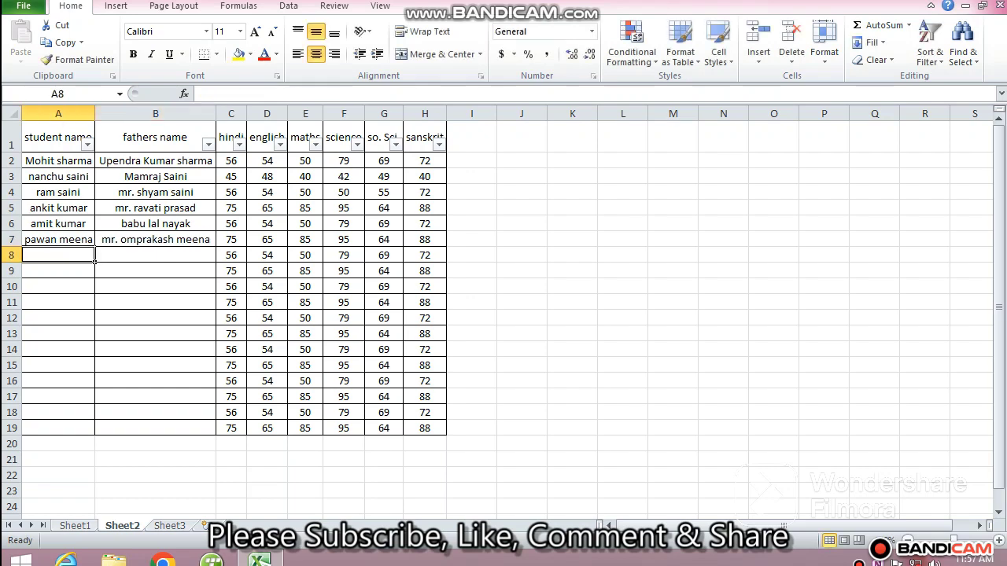
# Enter a new student name in A8 and the father's name in B8.
pyautogui.write('vijen')
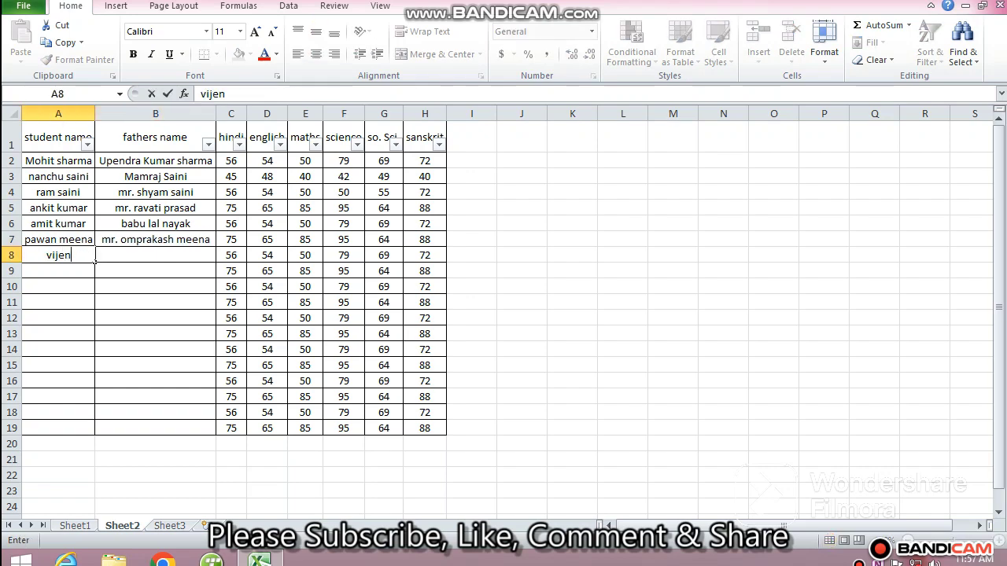
pyautogui.write('dra sainin')
pyautogui.press('Tab')
pyautogui.write('mr.')
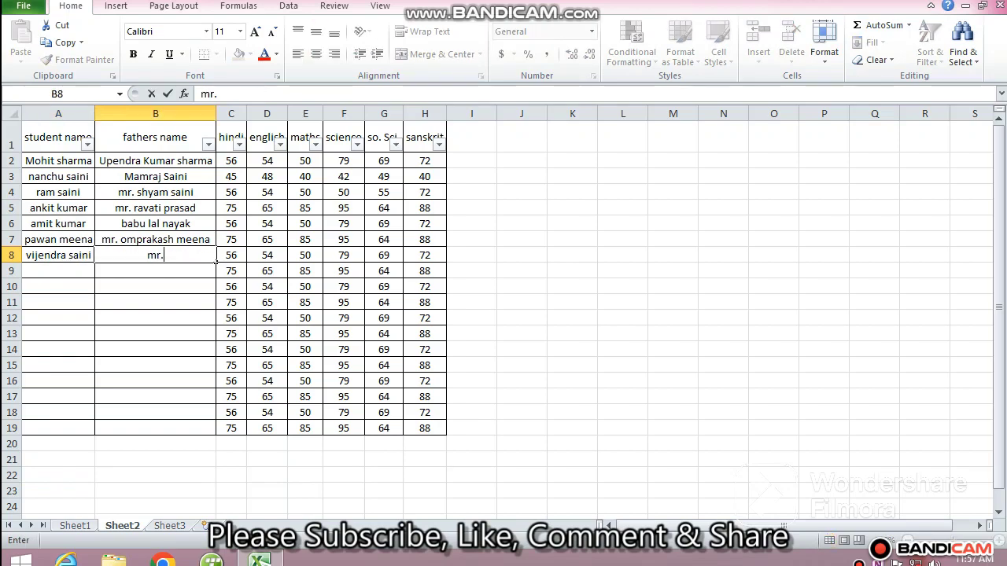
pyautogui.write(' ka')
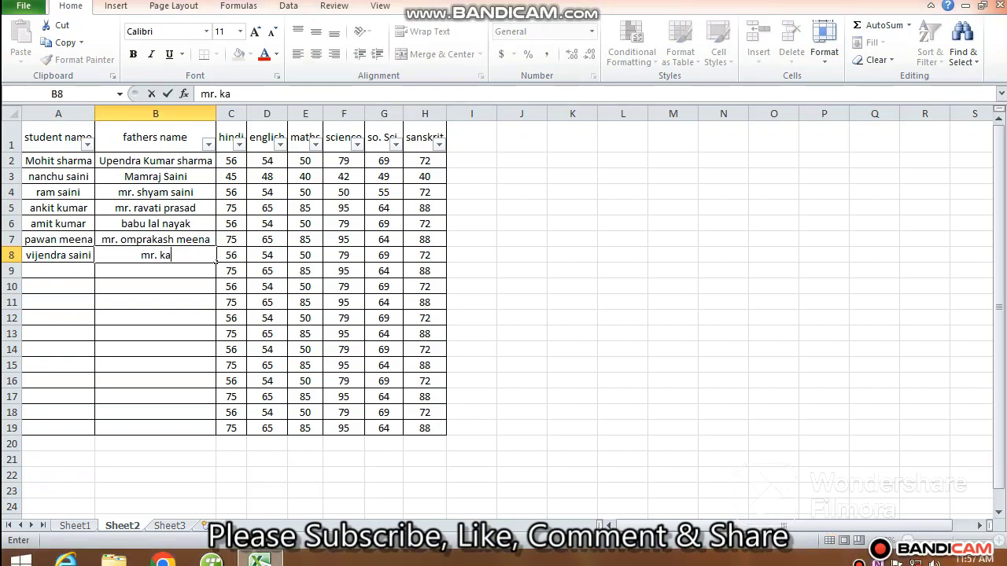
pyautogui.write('lu ram saini')
pyautogui.press('Return')
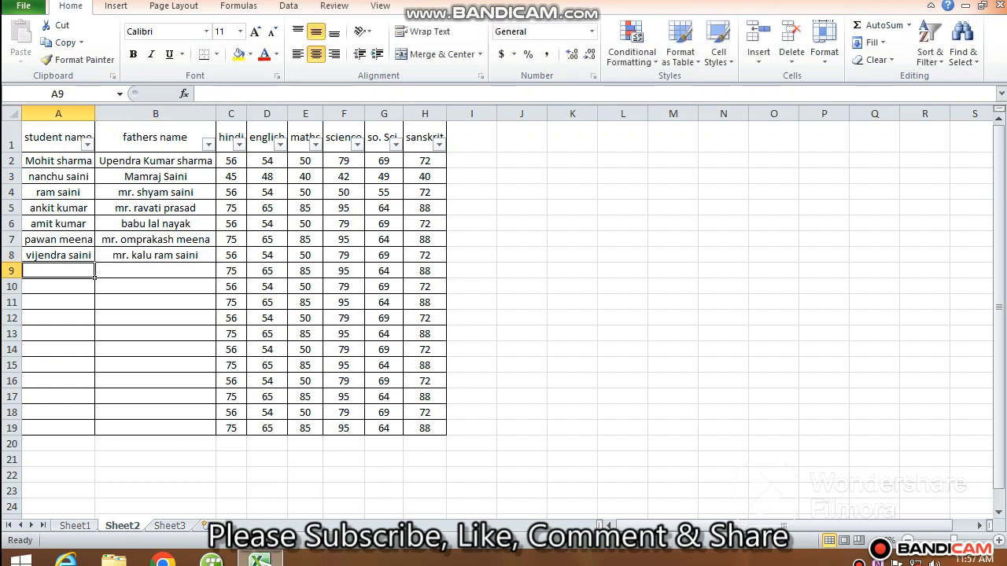
# Delete the unused rows 9 to 19 from the table.
pyautogui.moveTo(9, 271); pyautogui.dragTo(9, 433)
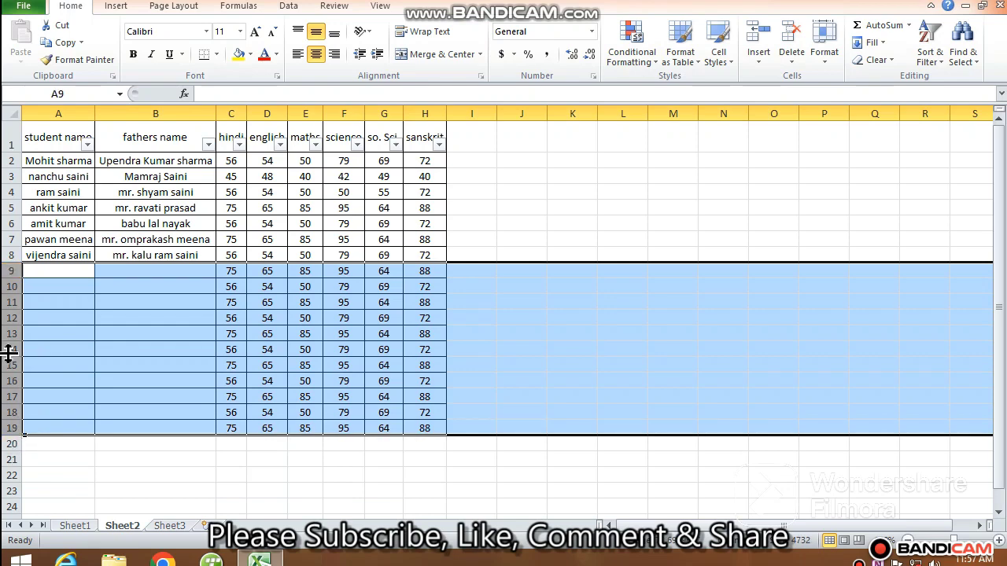
pyautogui.rightClick(8, 354)
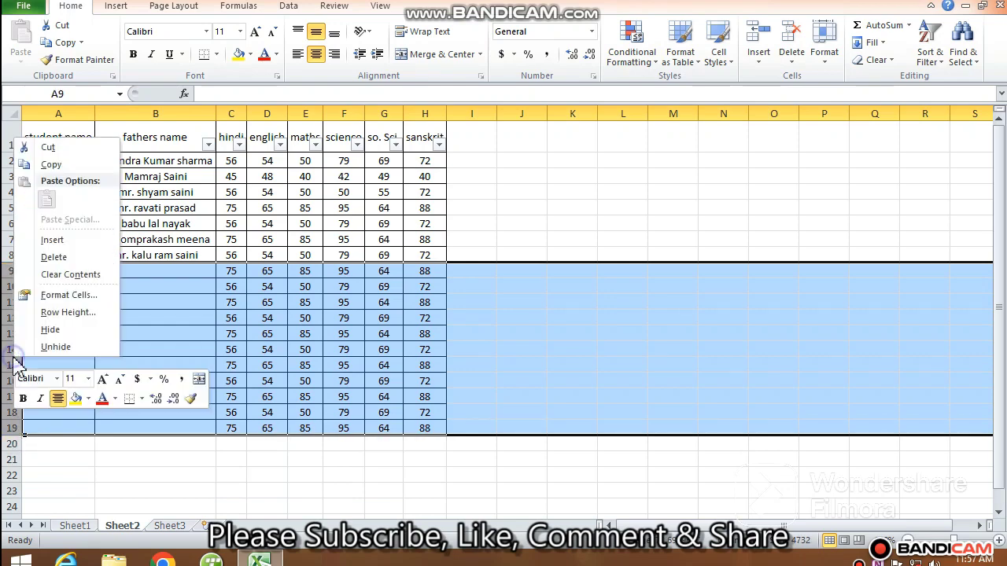
pyautogui.click(52, 258)
pyautogui.click(152, 303)
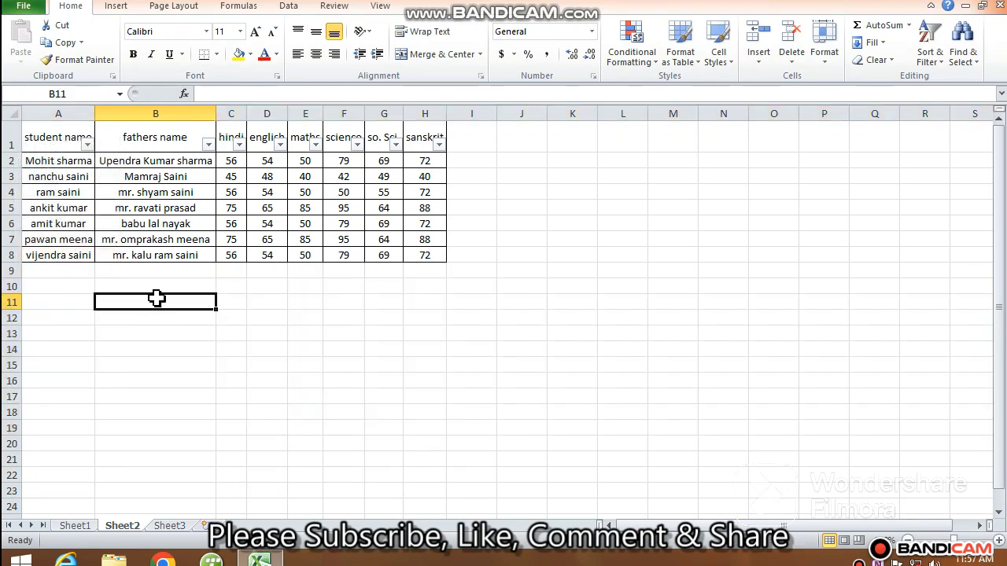
# Filter the student name column to show only the last student in row 8.
pyautogui.click(89, 144)
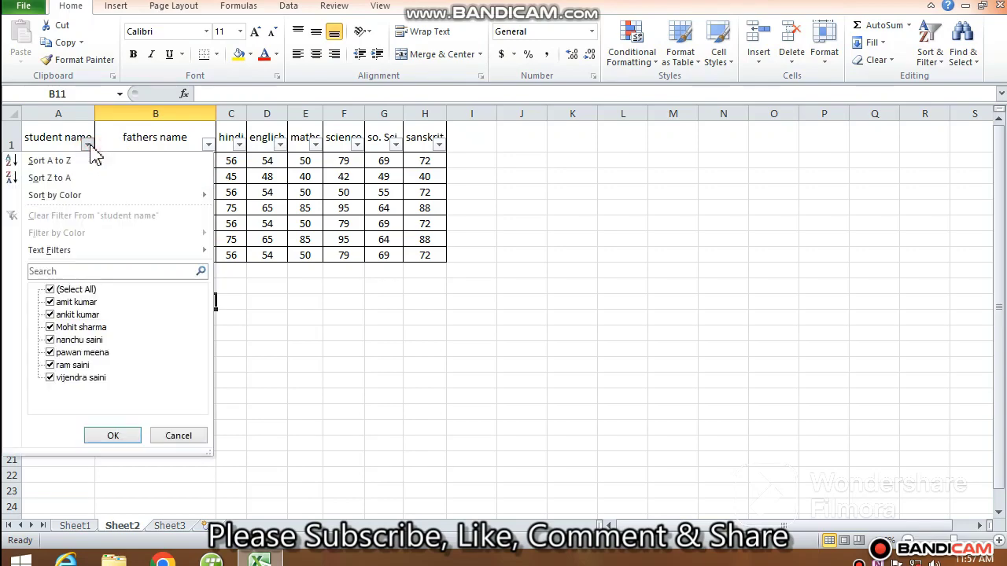
pyautogui.click(50, 289)
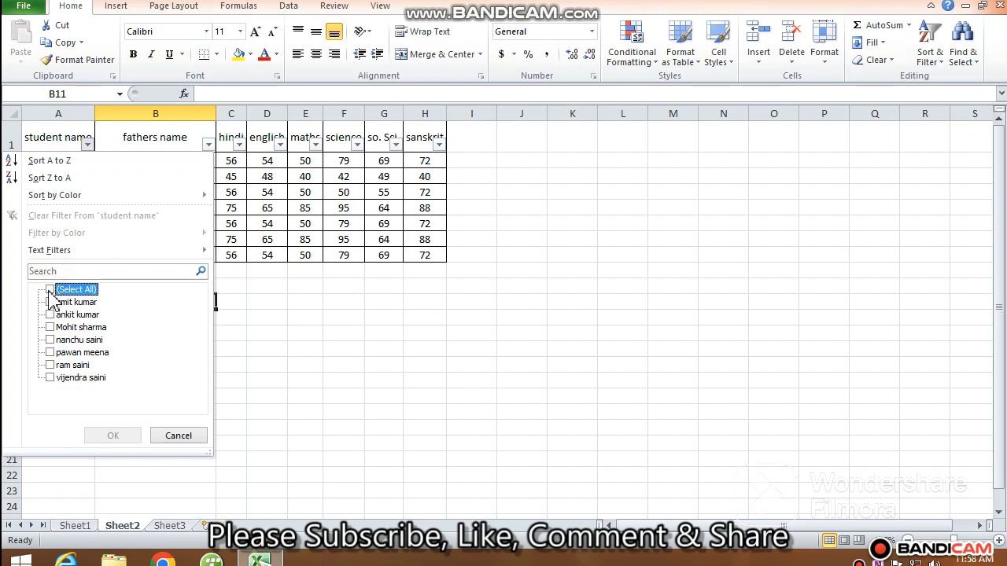
pyautogui.click(55, 379)
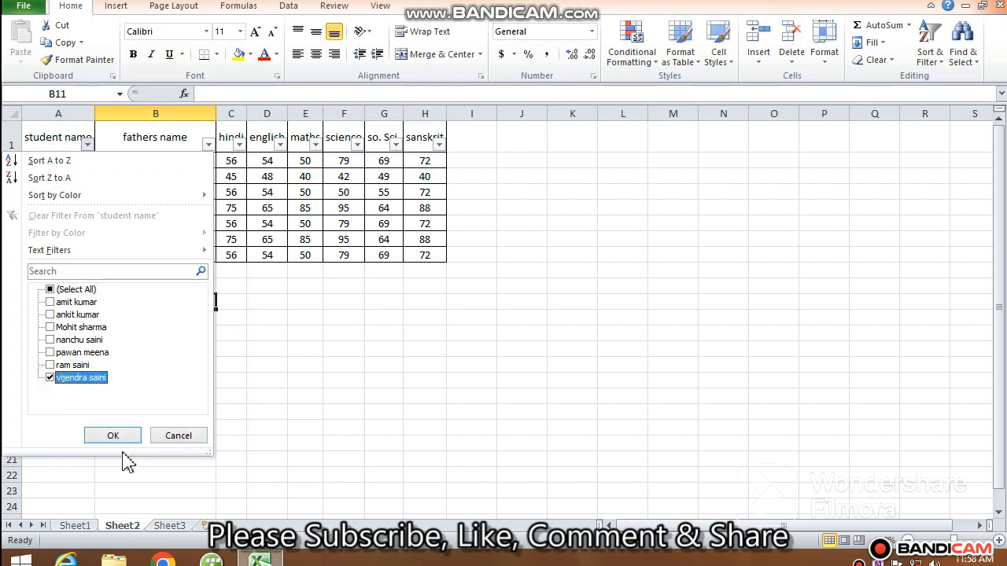
pyautogui.click(114, 437)
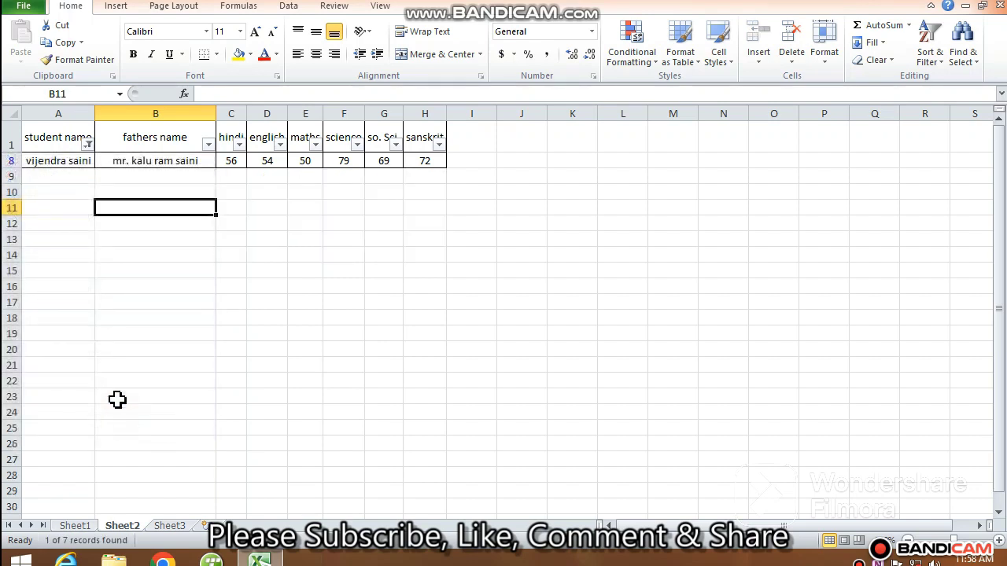
pyautogui.click(251, 279)
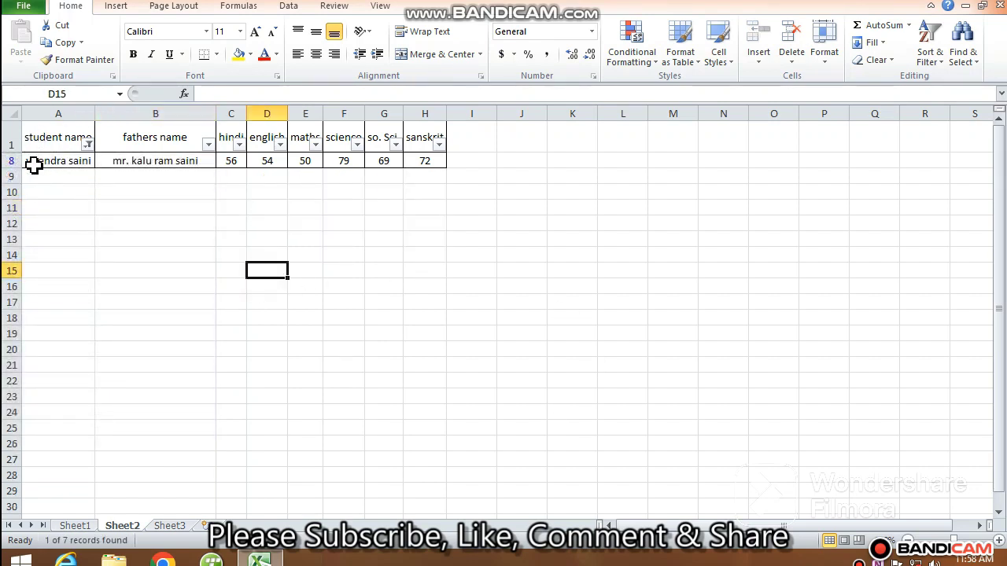
pyautogui.moveTo(47, 161); pyautogui.dragTo(455, 161)
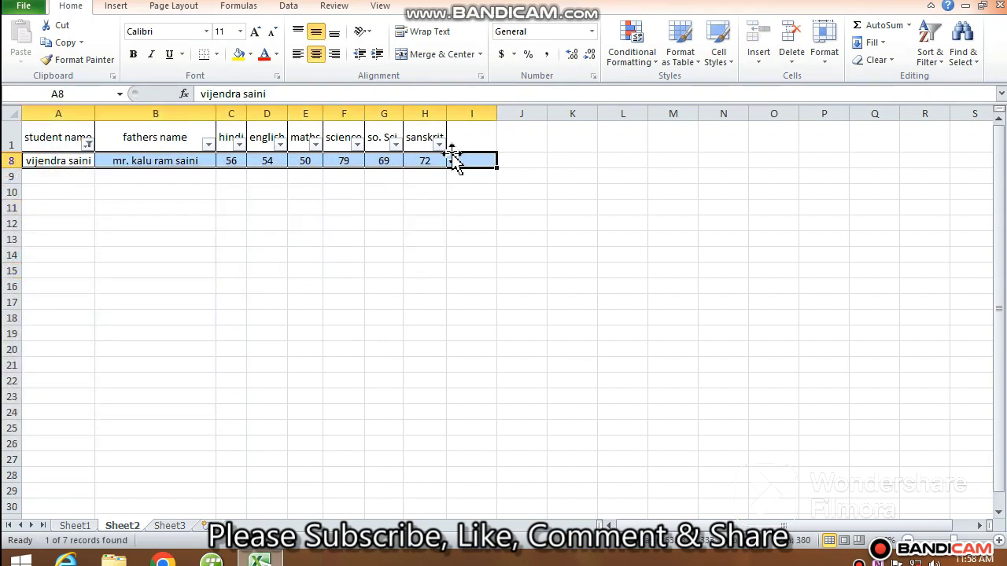
pyautogui.click(301, 192)
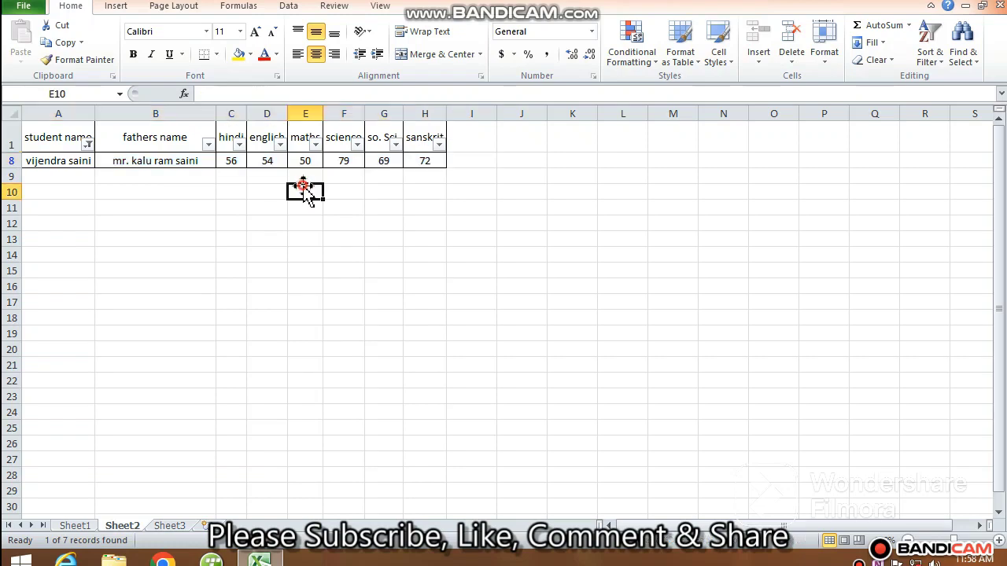
# Clear the student name filter by selecting all names again.
pyautogui.click(88, 145)
pyautogui.click(51, 290)
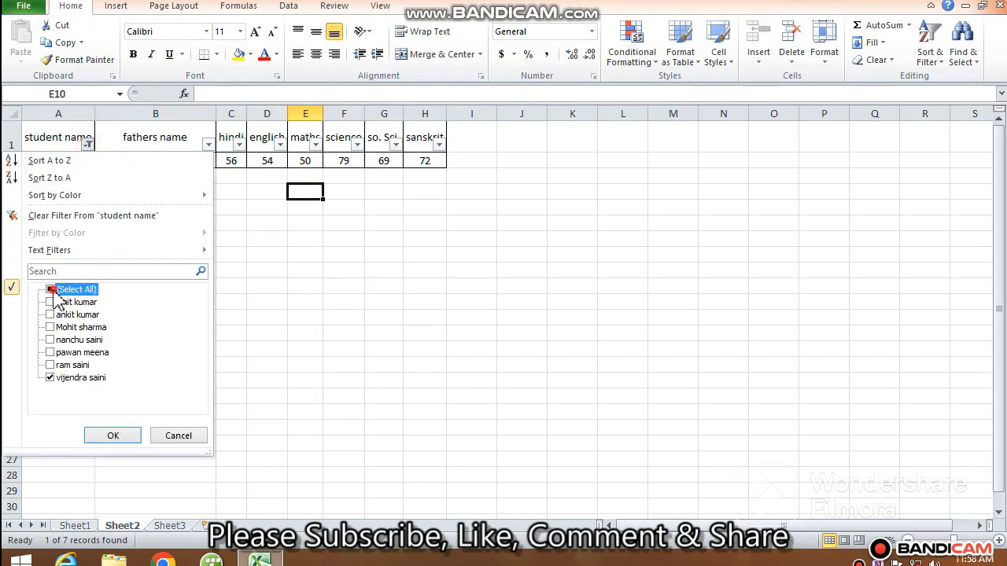
pyautogui.click(122, 437)
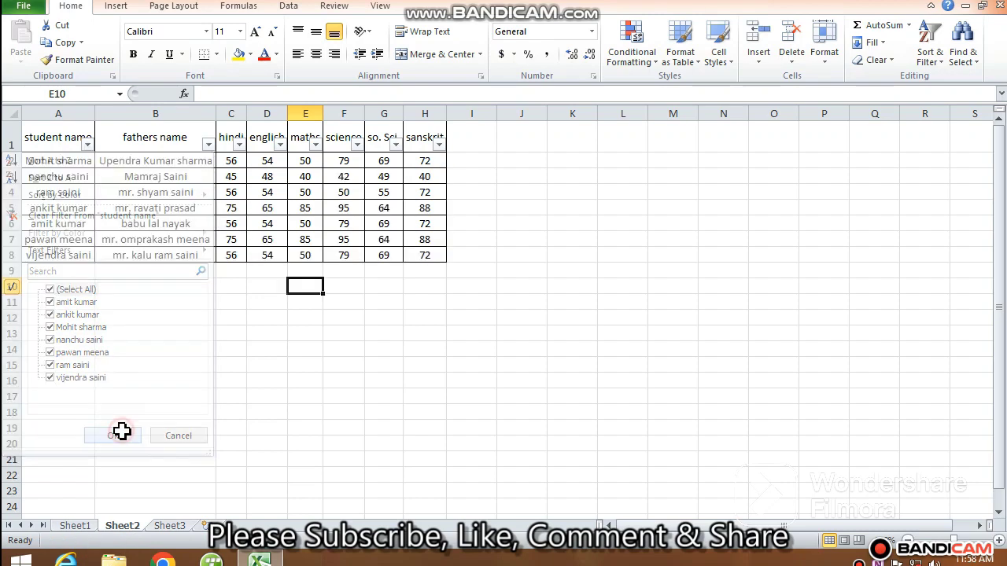
pyautogui.click(118, 352)
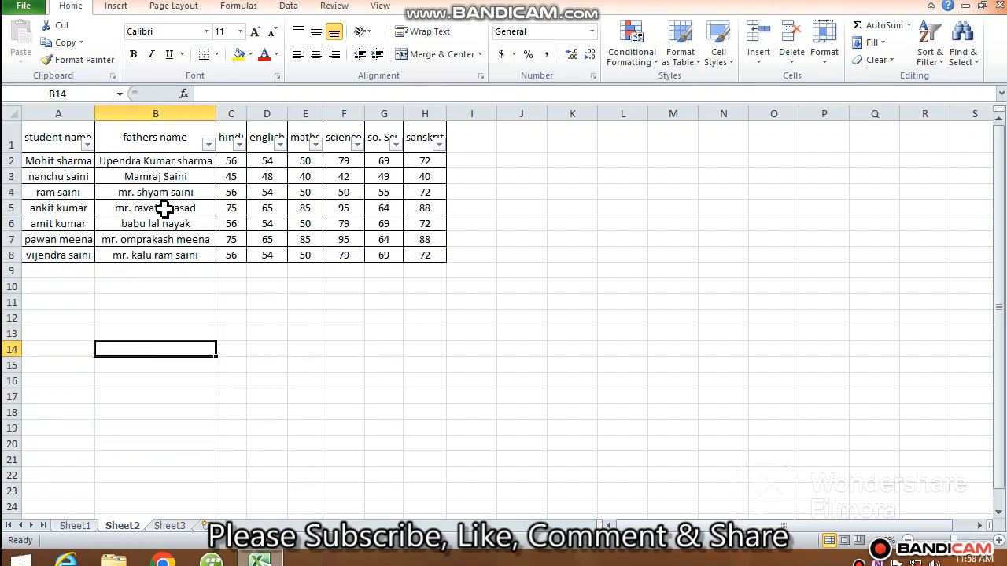
# Enter a new student name in A9.
pyautogui.click(55, 267)
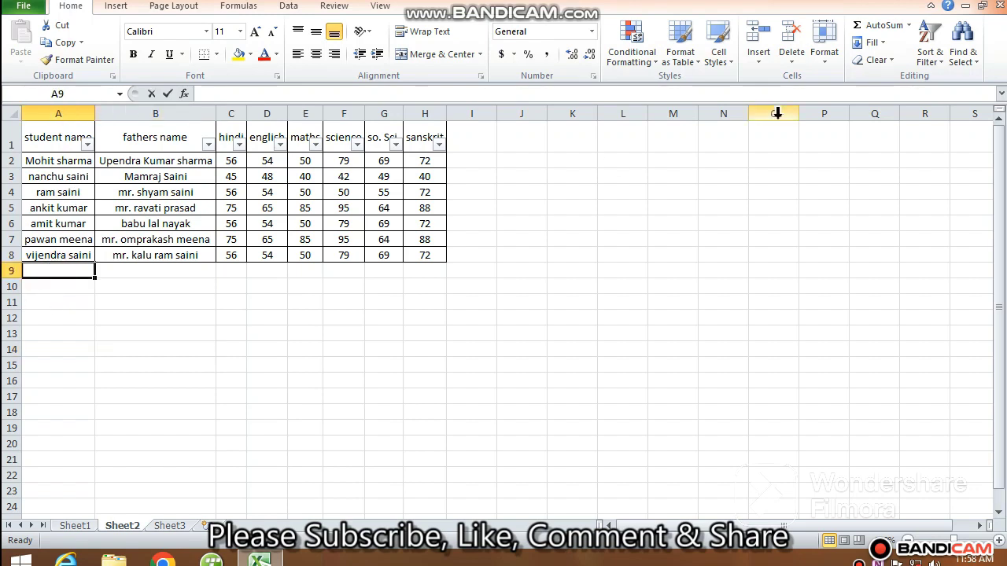
pyautogui.write('la;')
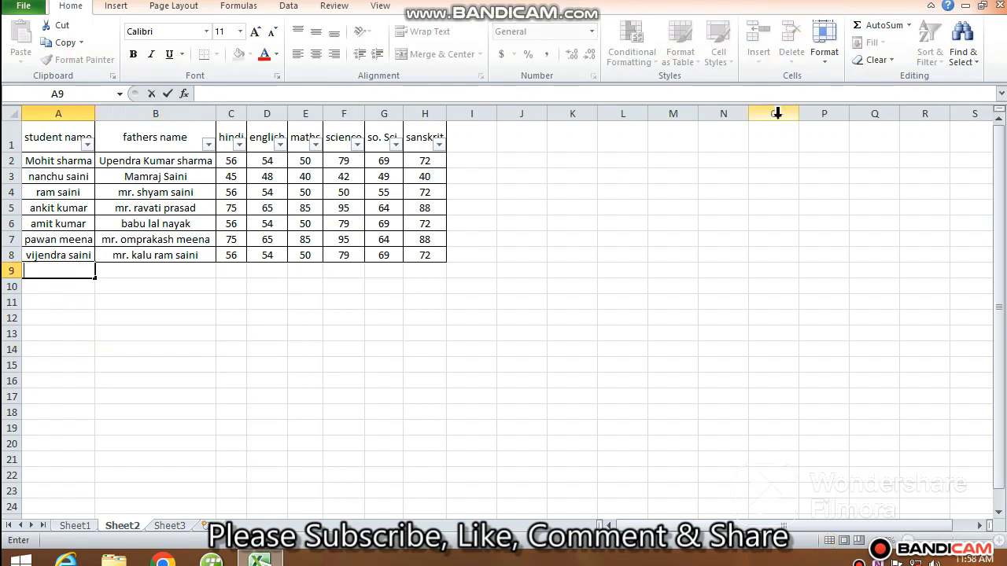
pyautogui.write('kalu kumar')
pyautogui.press('Tab')
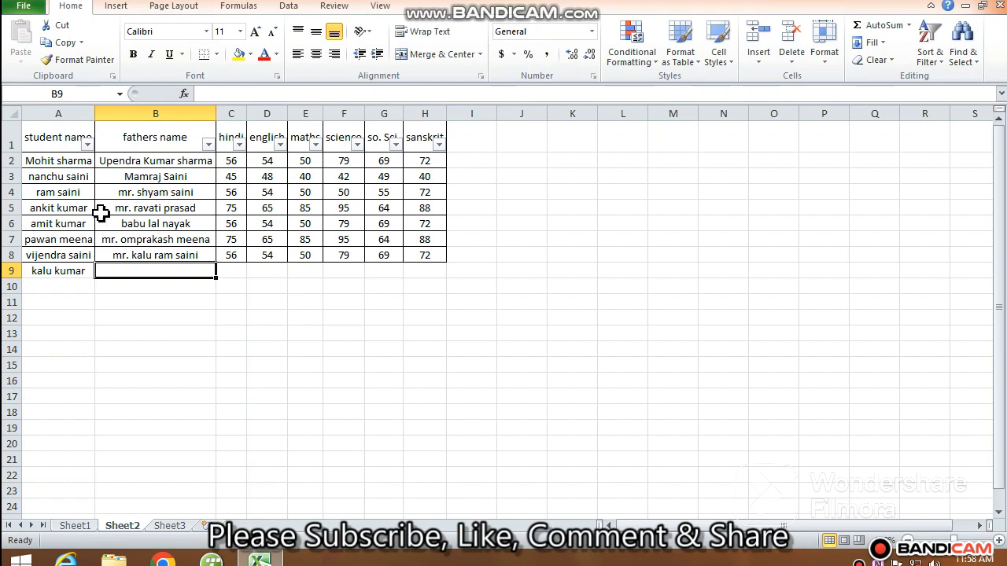
# Copy the father's name from B5 into B9 for the new student.
pyautogui.click(150, 206)
pyautogui.hotkey('ctrl', 'c')
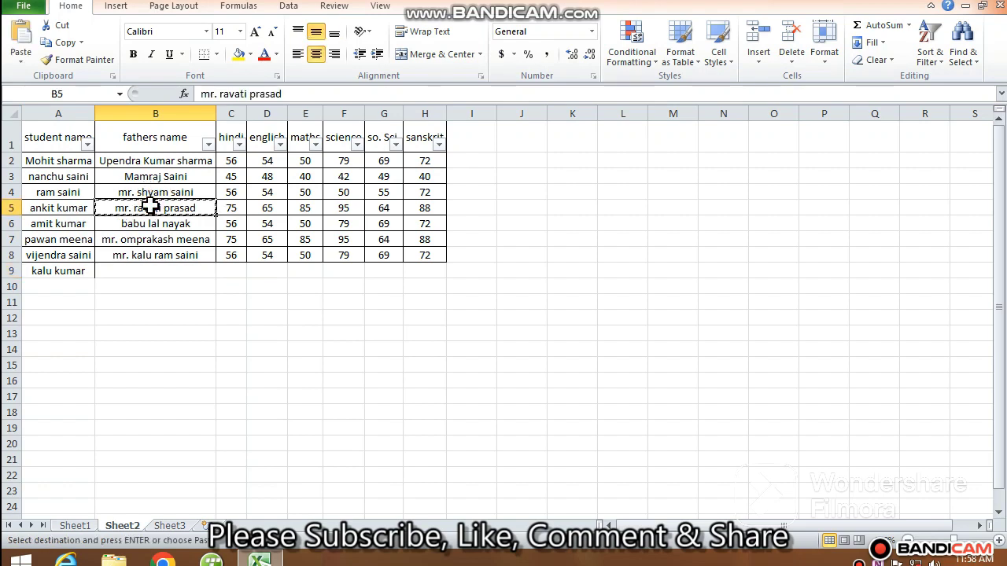
pyautogui.click(139, 271)
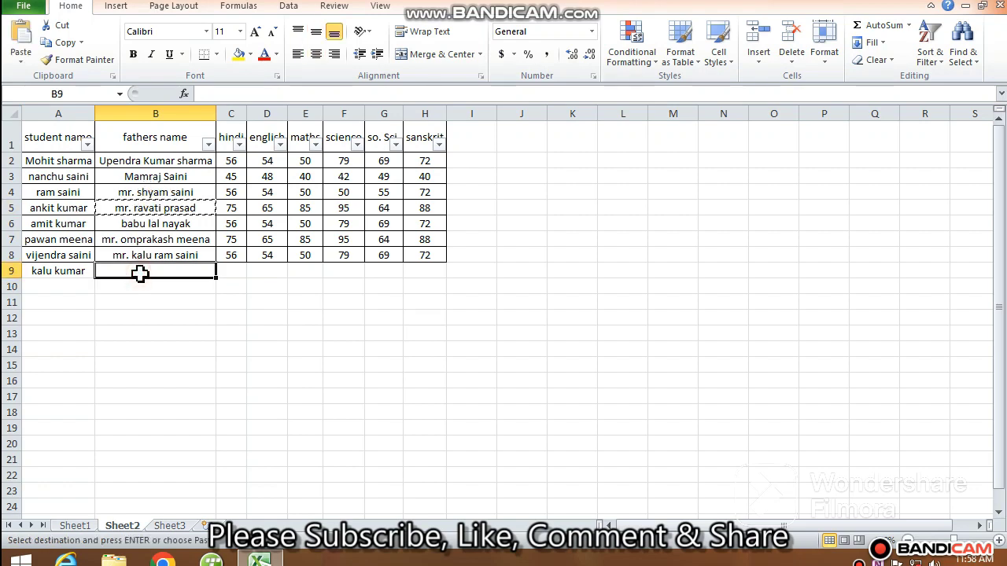
pyautogui.press('Return')
# Copy the marks from C8:H8 into row 9 for the new student.
pyautogui.moveTo(233, 255); pyautogui.dragTo(417, 262)
pyautogui.hotkey('ctrl', 'c')
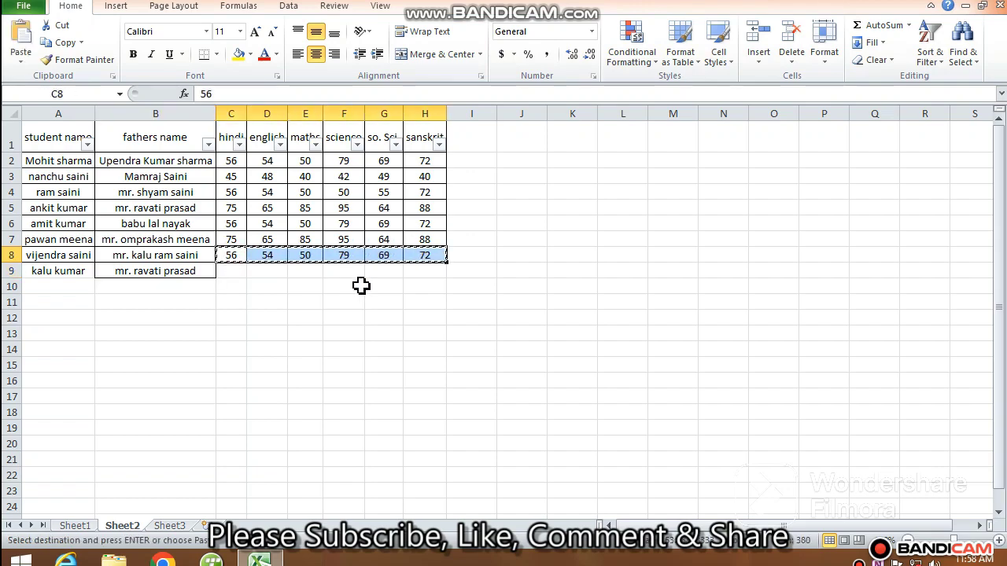
pyautogui.click(235, 273)
pyautogui.press('Return')
pyautogui.click(228, 334)
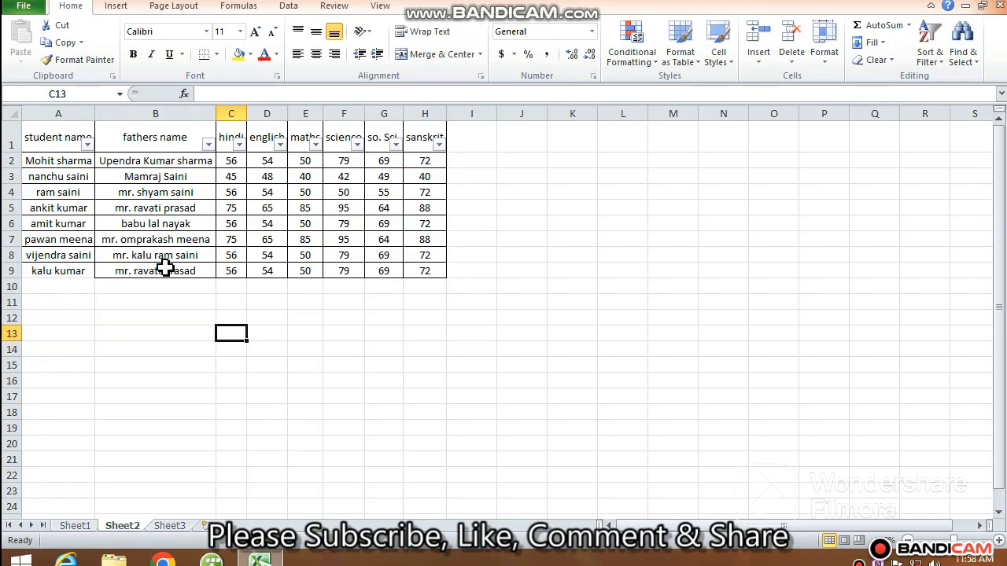
pyautogui.click(207, 144)
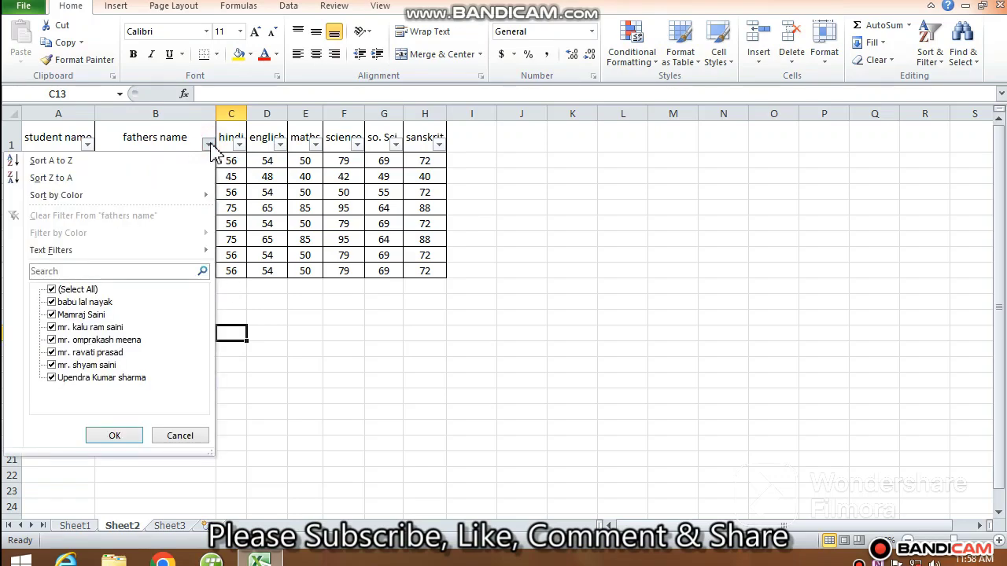
pyautogui.click(51, 290)
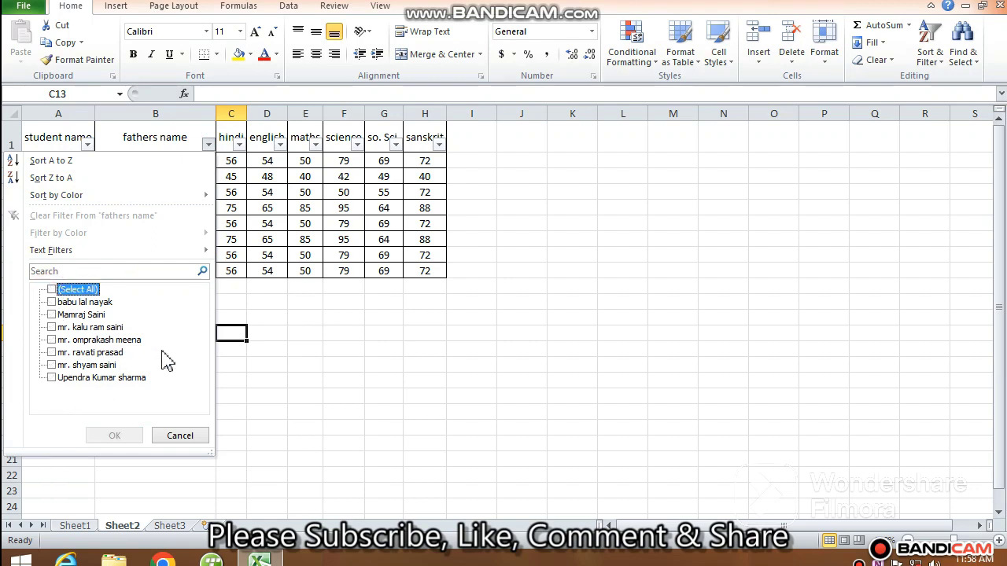
pyautogui.click(52, 352)
pyautogui.click(126, 435)
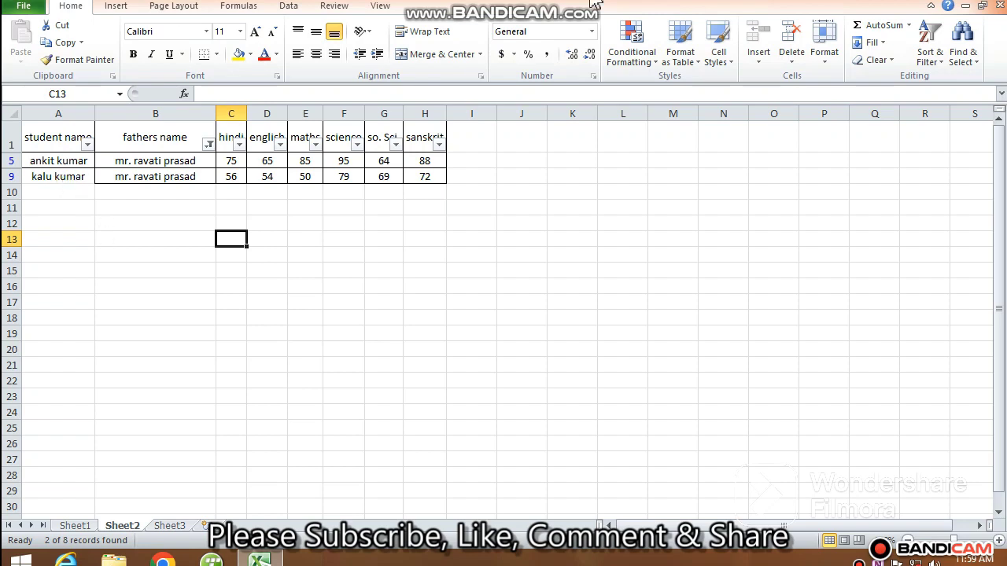
# Clear the fathers name filter so all table rows show again.
pyautogui.click(931, 49)
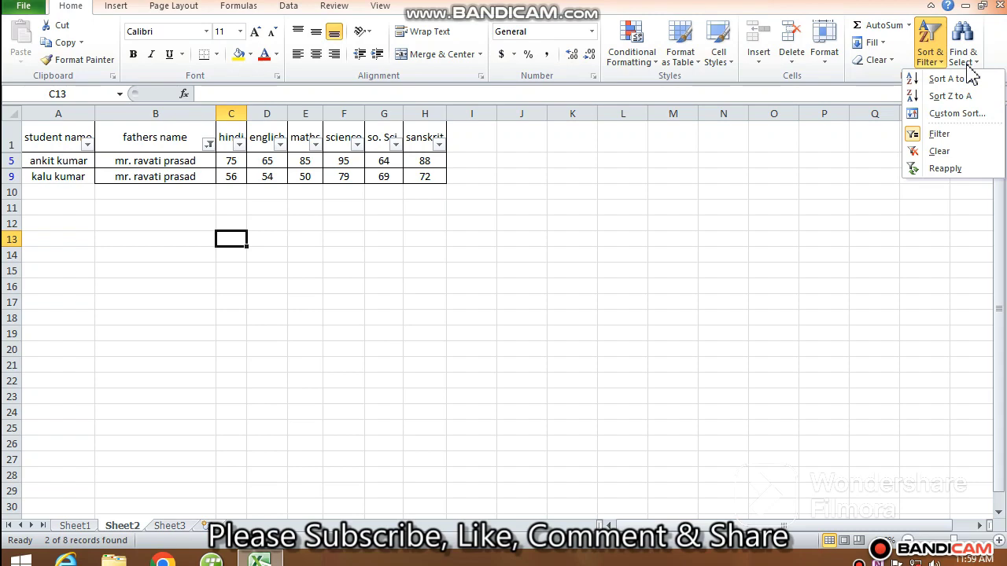
pyautogui.click(509, 283)
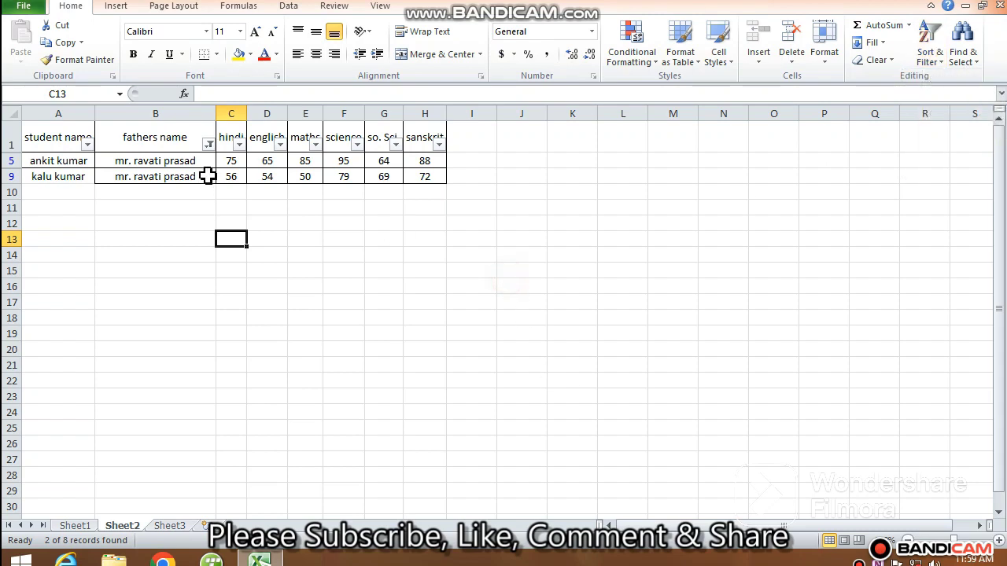
pyautogui.click(63, 130)
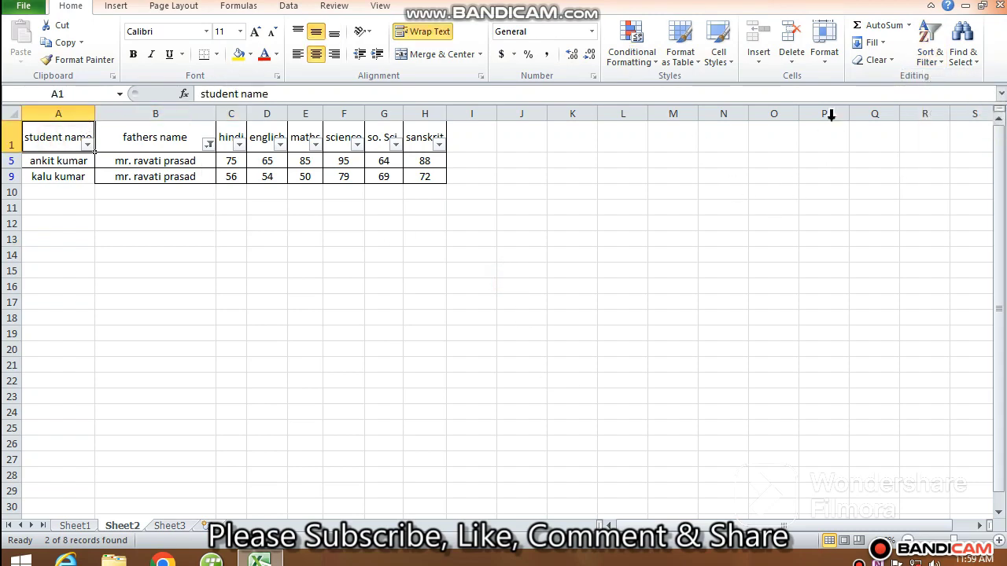
pyautogui.click(926, 59)
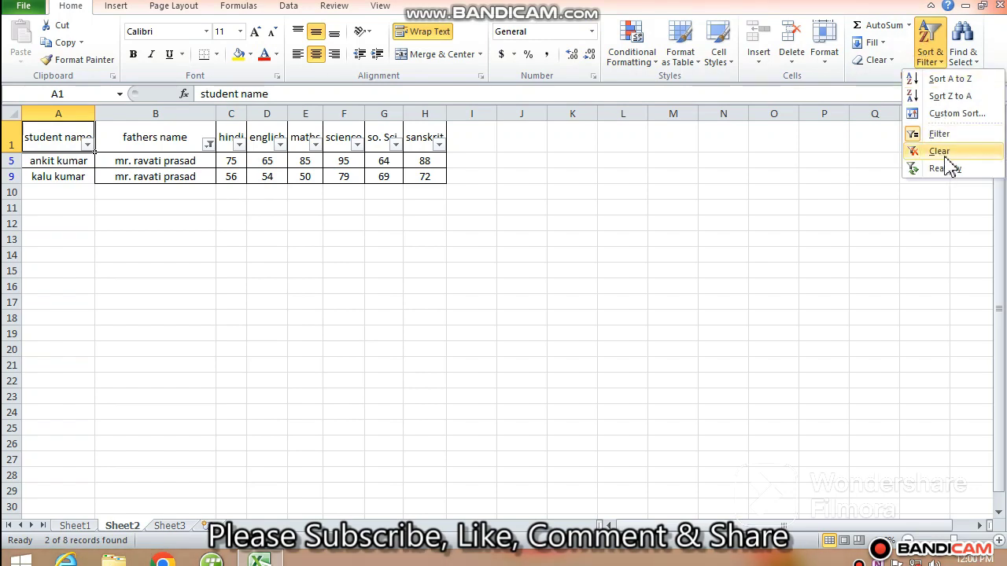
pyautogui.click(970, 153)
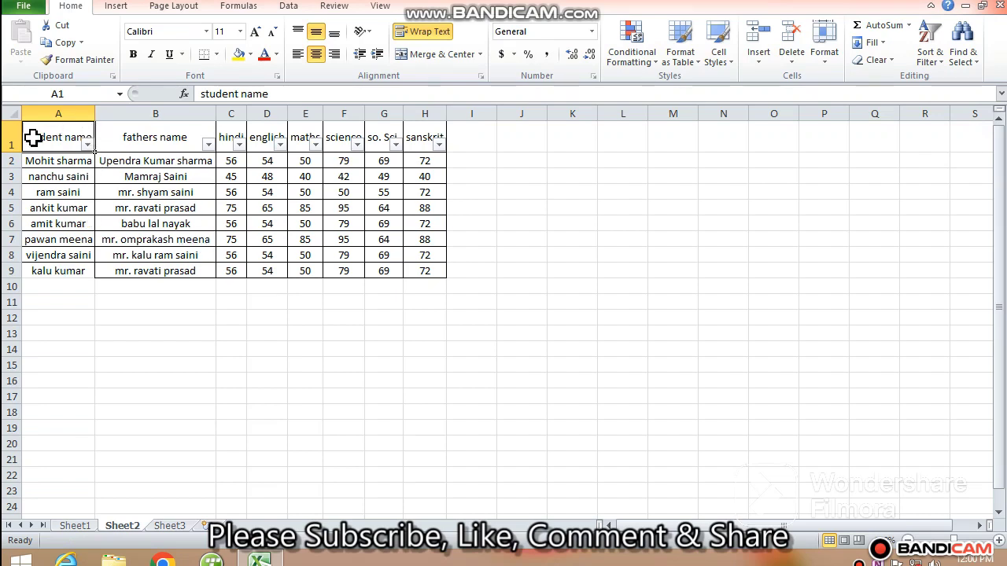
# Turn off the filter on the table.
pyautogui.click(929, 56)
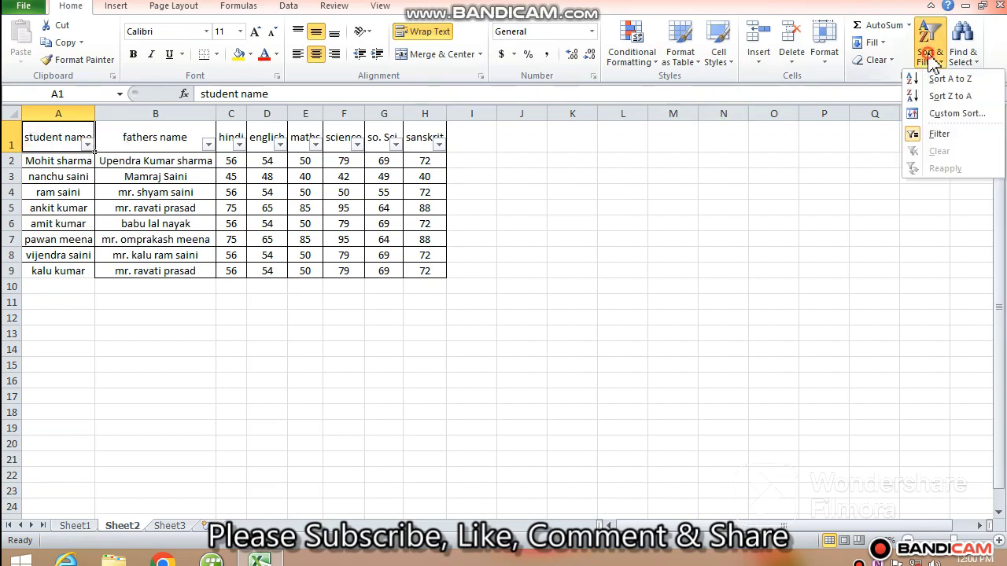
pyautogui.click(967, 136)
pyautogui.click(397, 338)
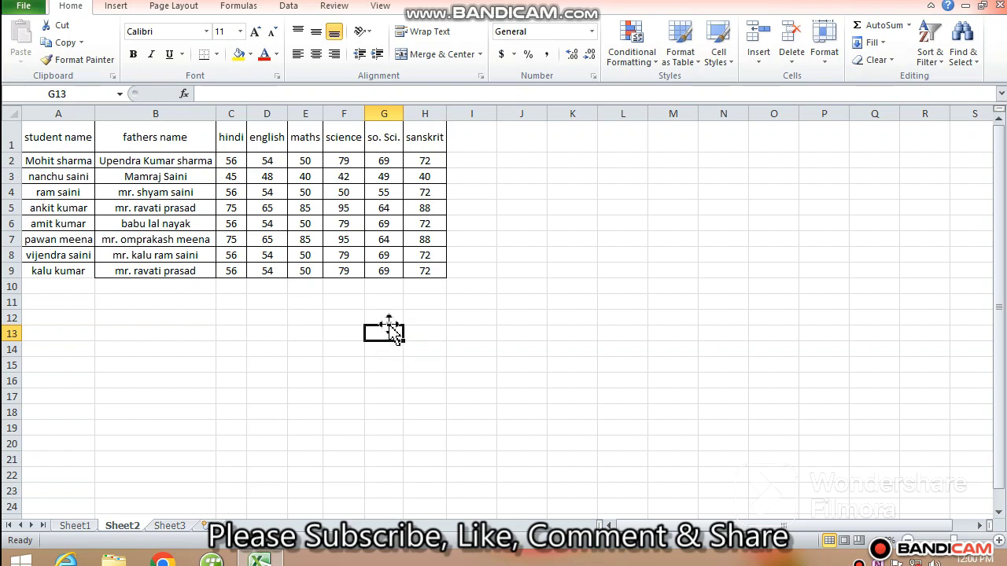
# Copy the student names A2:A9 into Sheet3 starting at G7 and widen column G to fit.
pyautogui.moveTo(59, 160); pyautogui.dragTo(51, 268)
pyautogui.hotkey('ctrl', 'c')
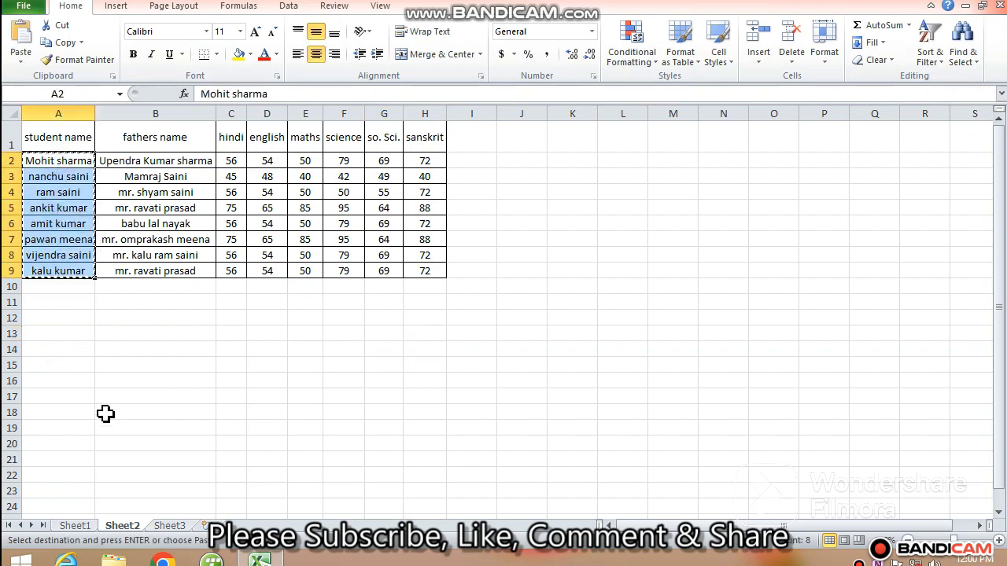
pyautogui.click(169, 526)
pyautogui.click(325, 227)
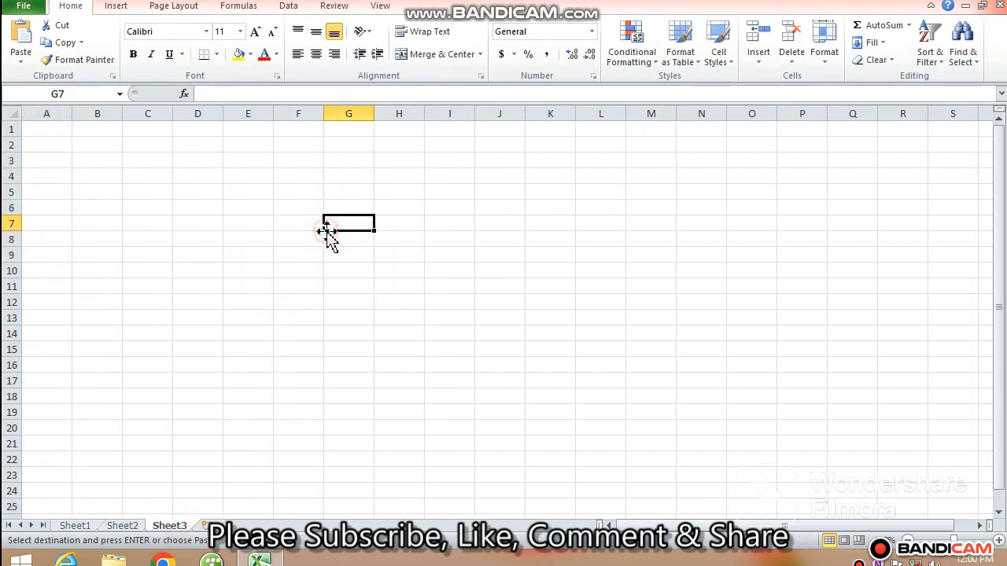
pyautogui.hotkey('ctrl', 'v')
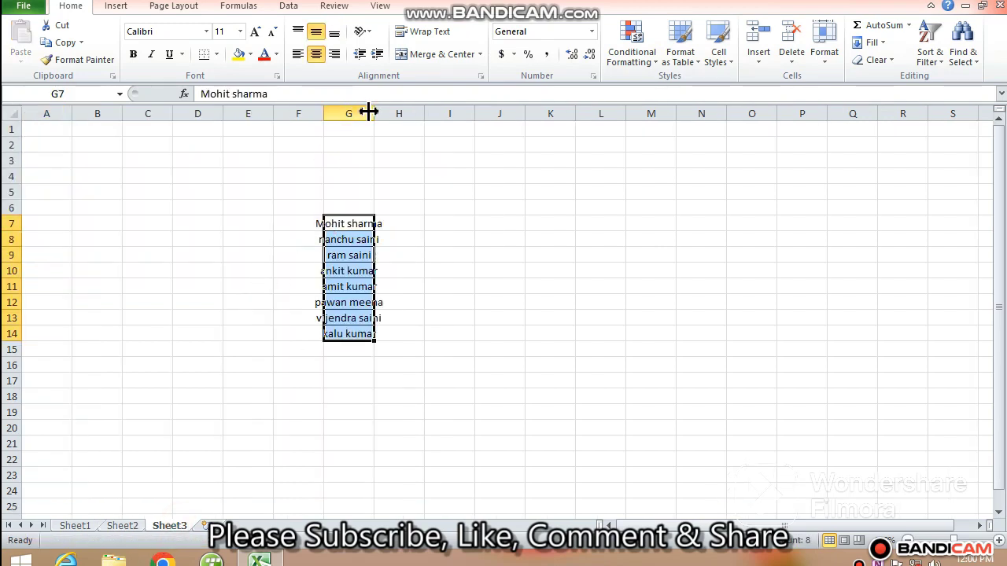
pyautogui.moveTo(375, 114); pyautogui.dragTo(420, 113)
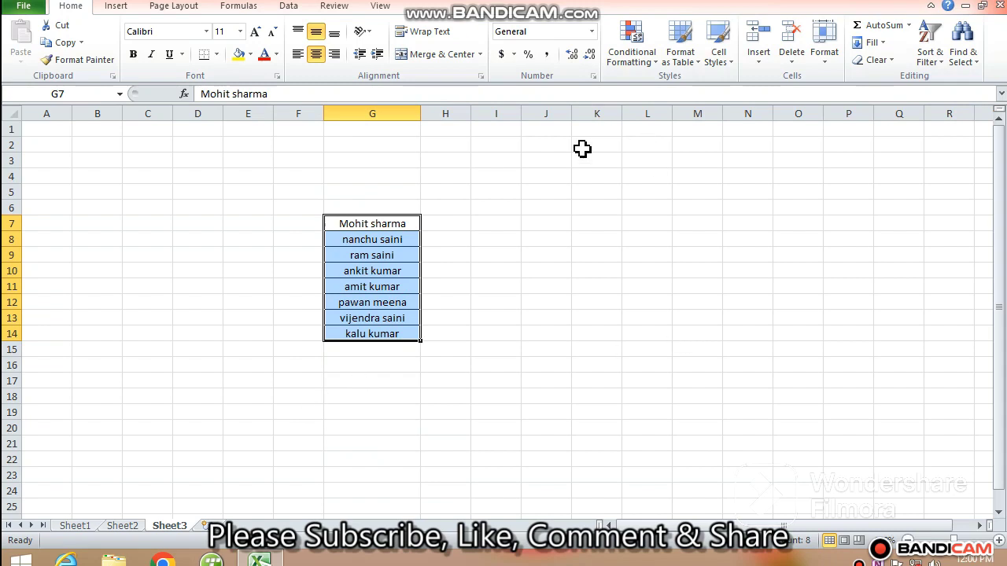
# Sort the pasted names from A to Z, and afterwards from Z to A.
pyautogui.click(930, 54)
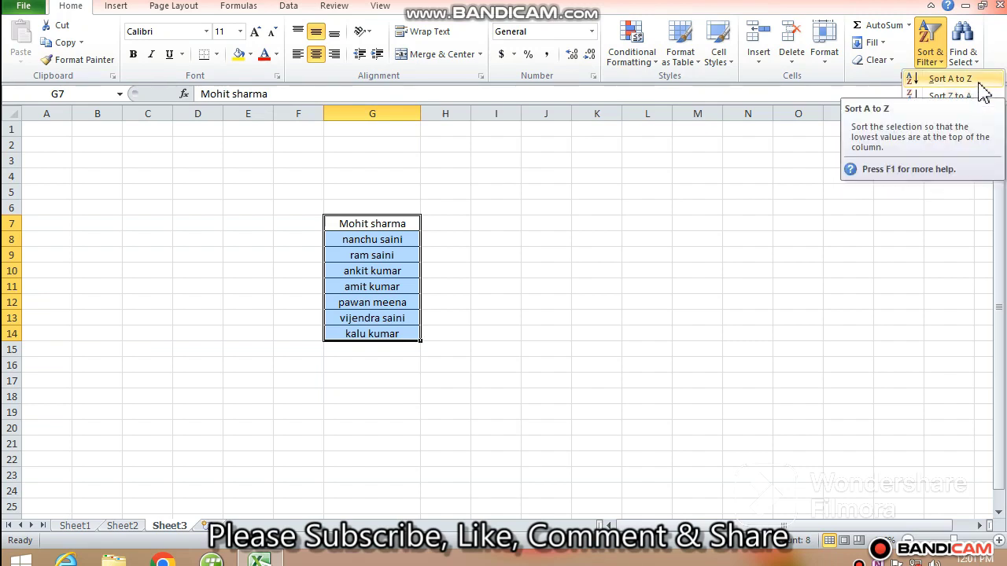
pyautogui.click(971, 81)
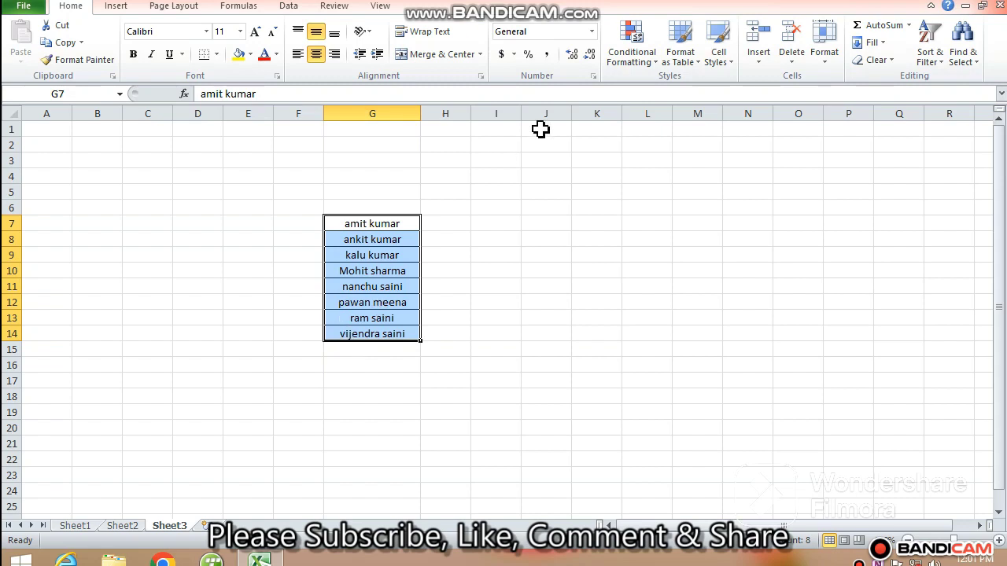
pyautogui.click(925, 60)
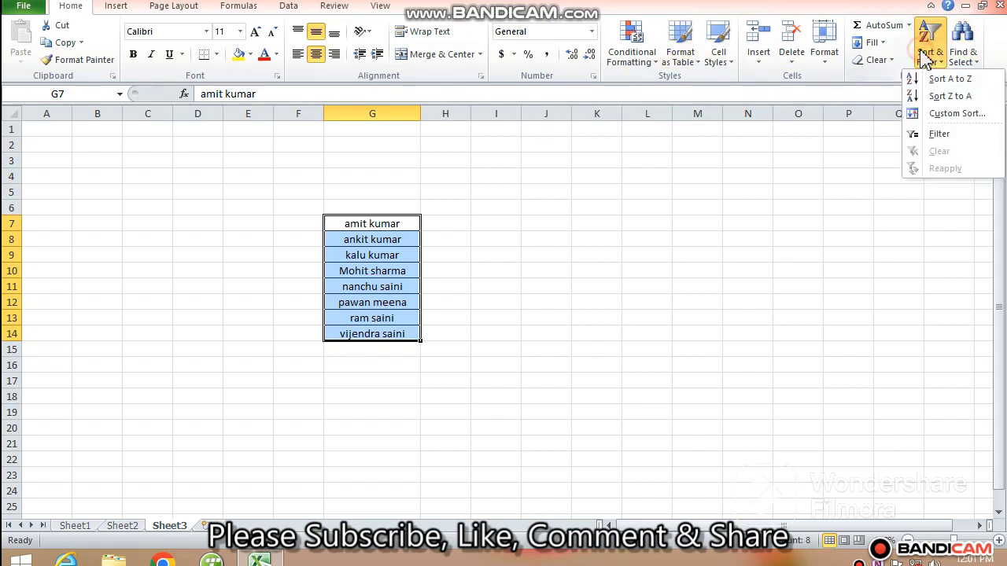
pyautogui.click(949, 96)
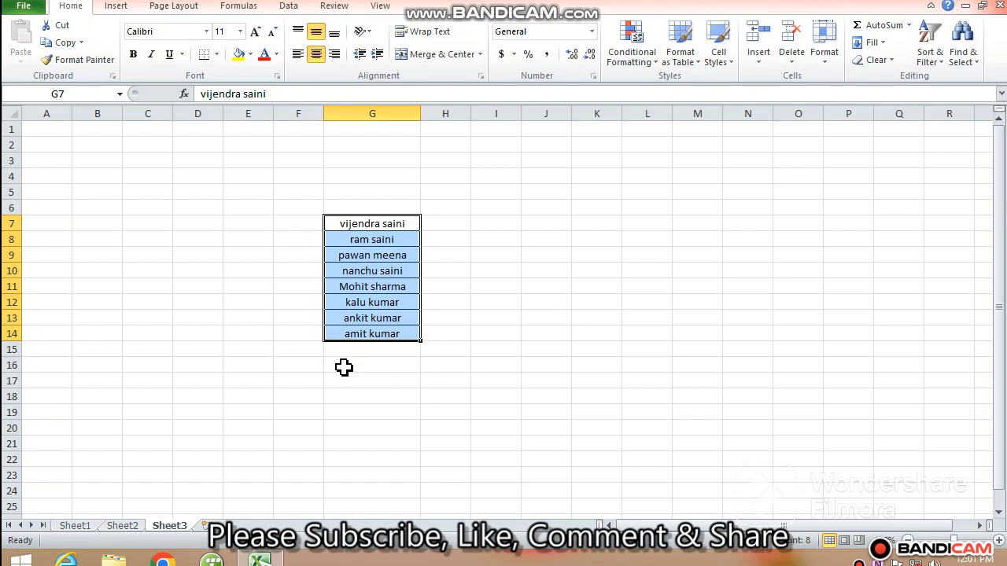
pyautogui.click(242, 257)
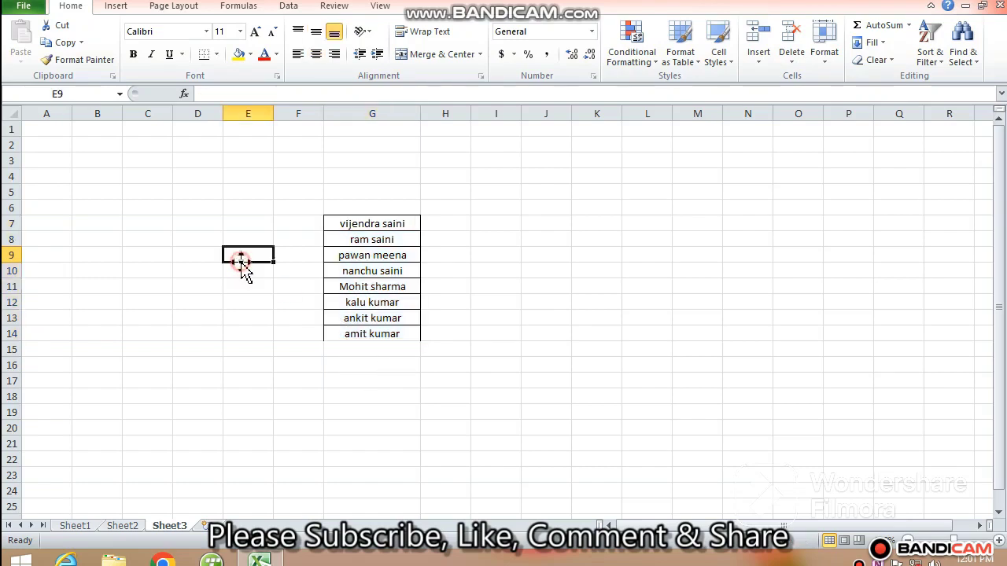
# Custom-sort the Sheet2 table by student name on values, in A to Z order.
pyautogui.click(122, 525)
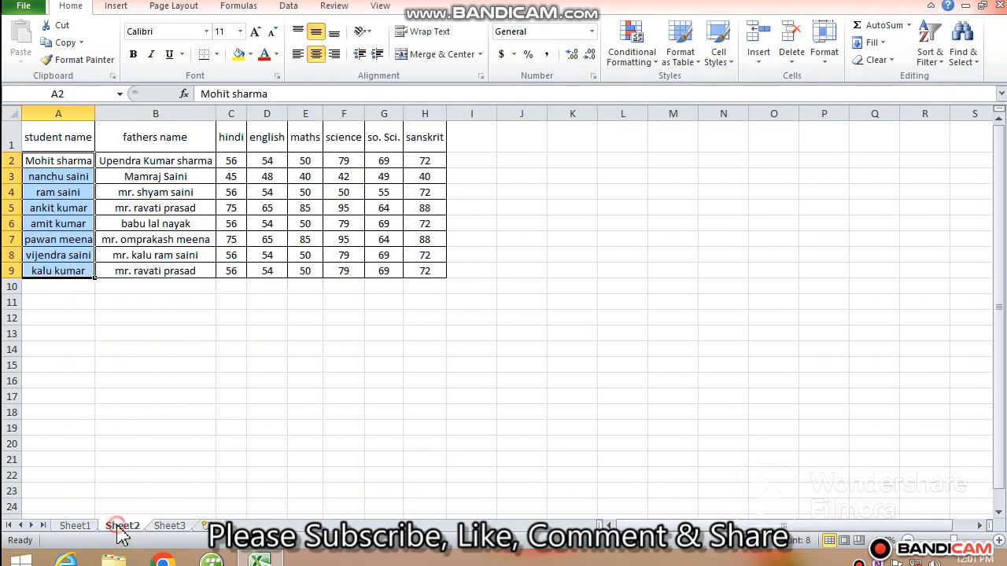
pyautogui.click(110, 348)
pyautogui.click(41, 135)
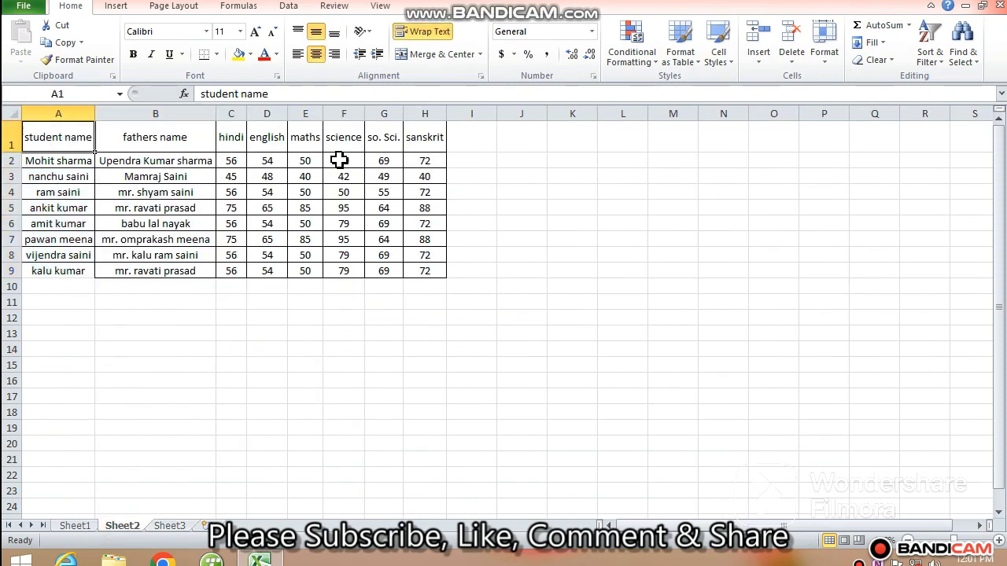
pyautogui.click(930, 57)
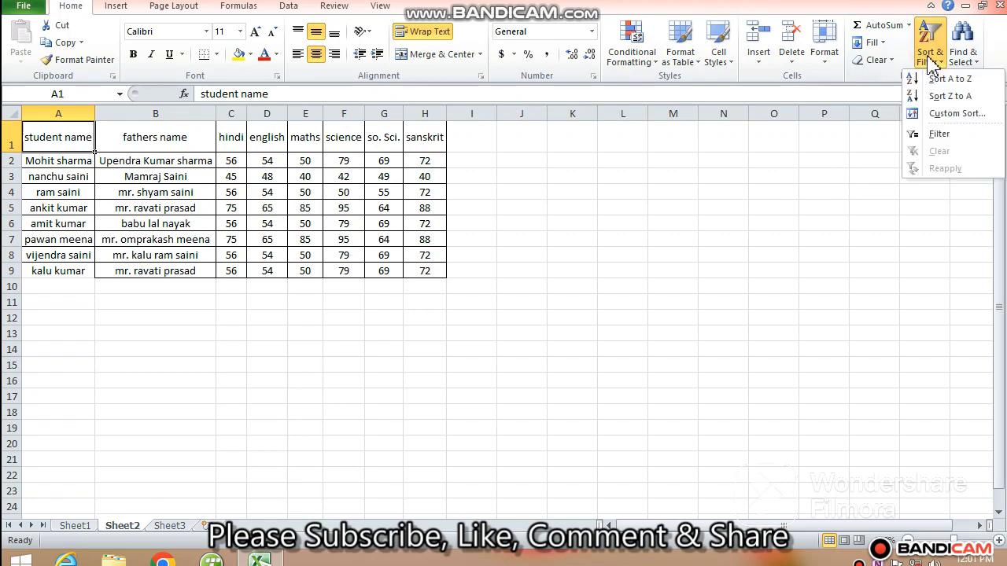
pyautogui.click(935, 116)
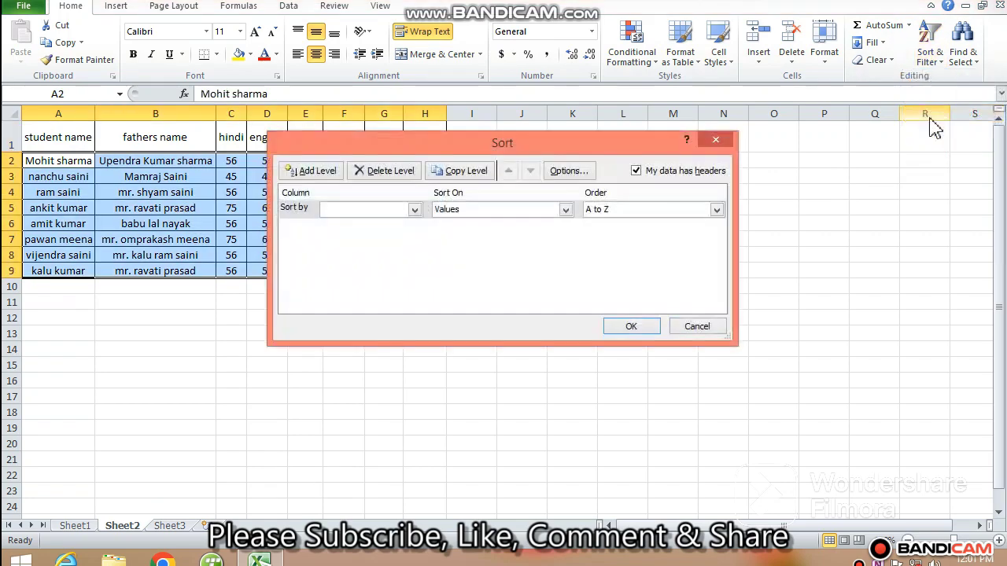
pyautogui.moveTo(546, 148); pyautogui.dragTo(711, 188)
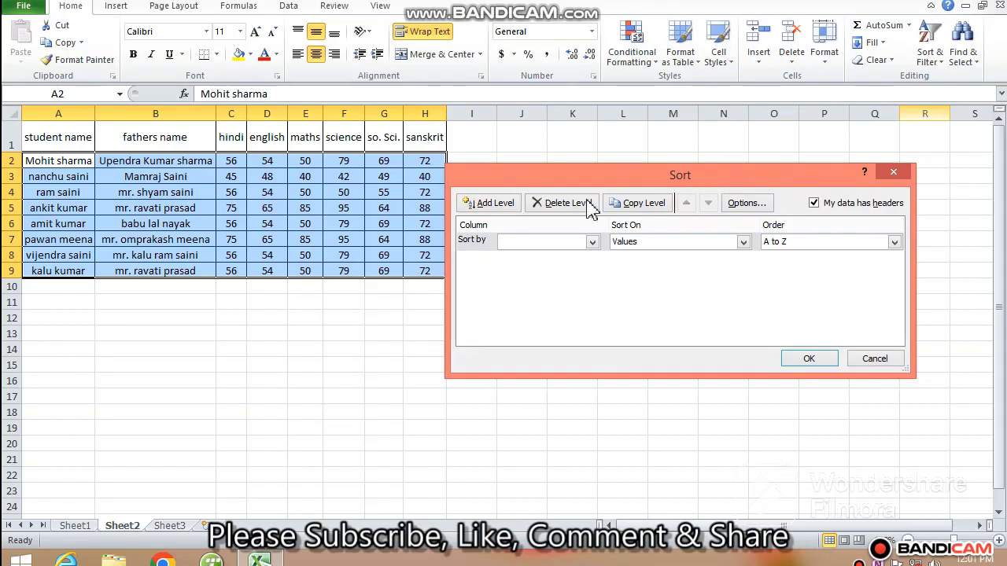
pyautogui.click(556, 242)
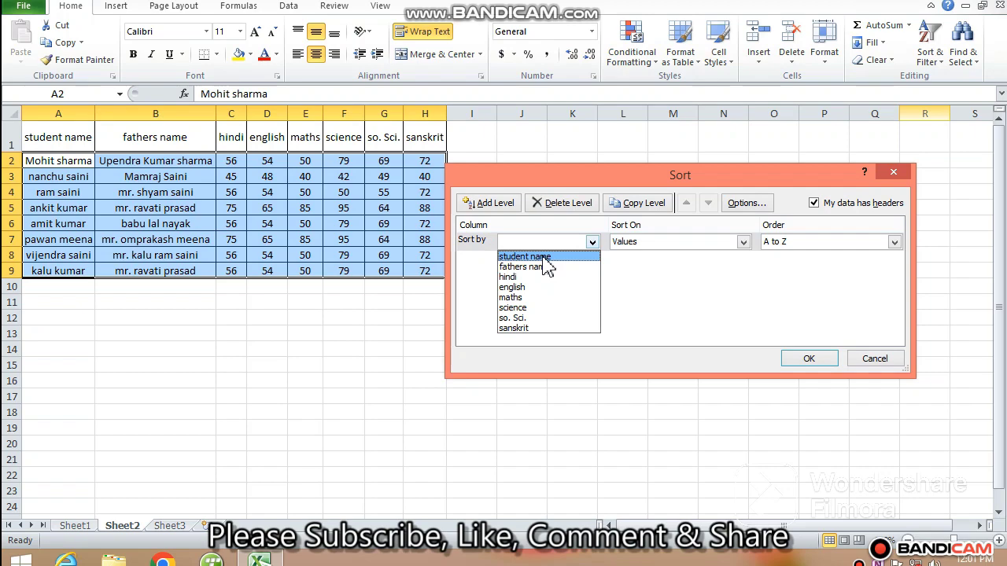
pyautogui.click(543, 258)
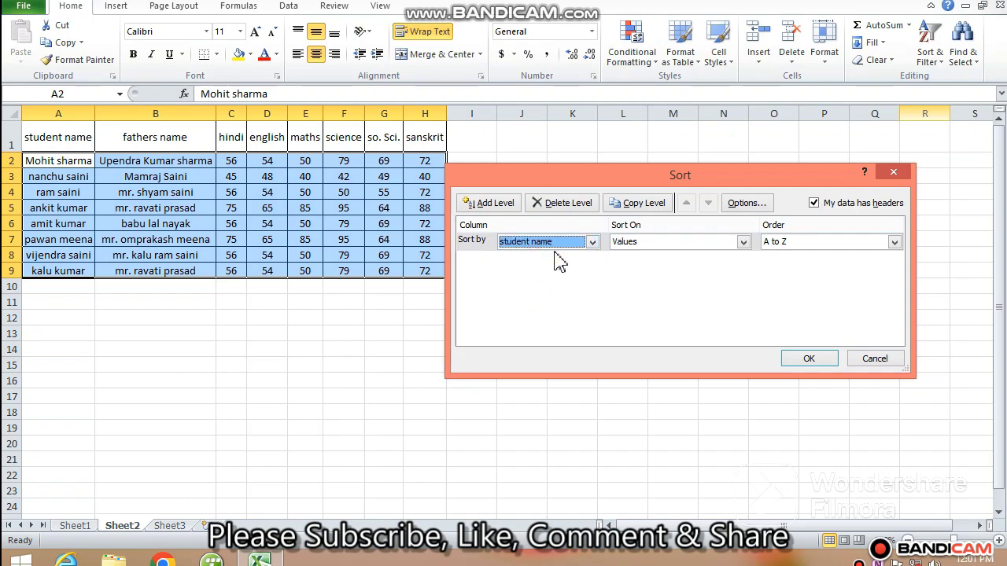
pyautogui.click(689, 246)
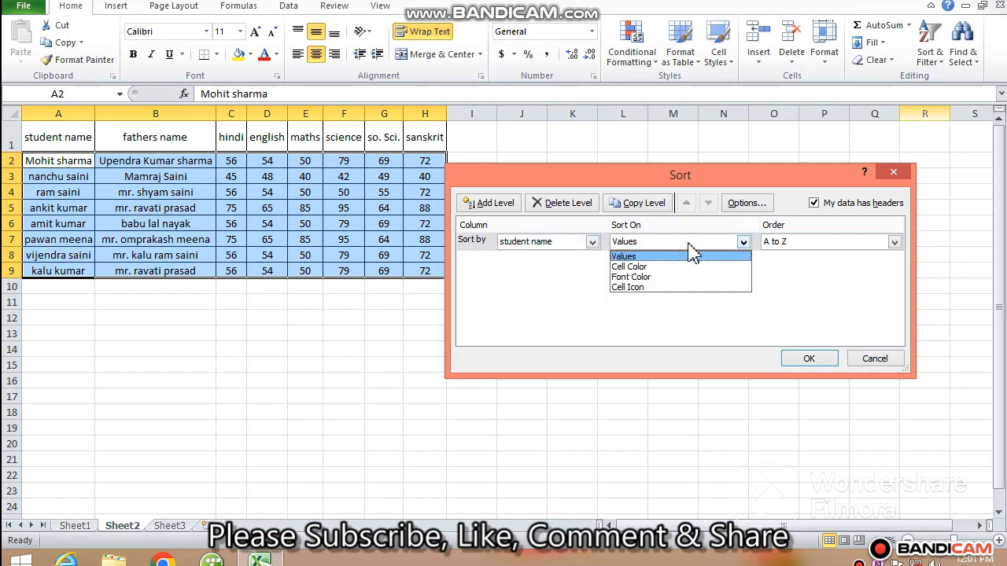
pyautogui.click(689, 247)
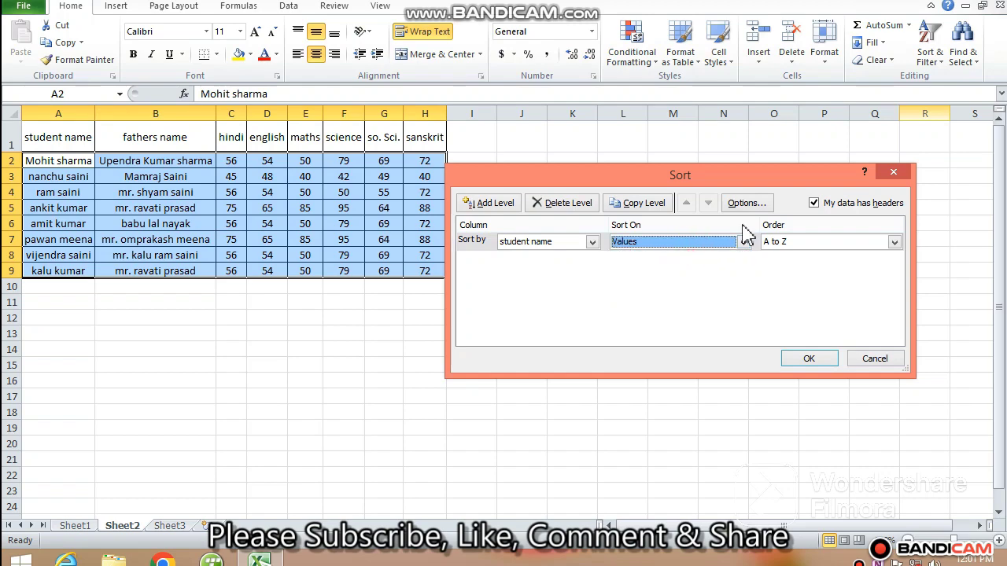
pyautogui.click(890, 242)
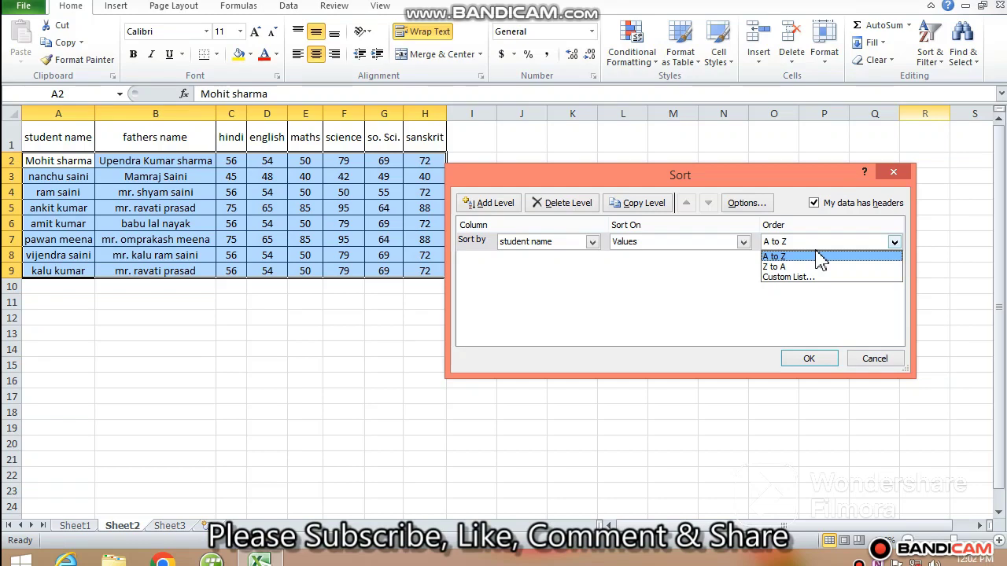
pyautogui.click(788, 257)
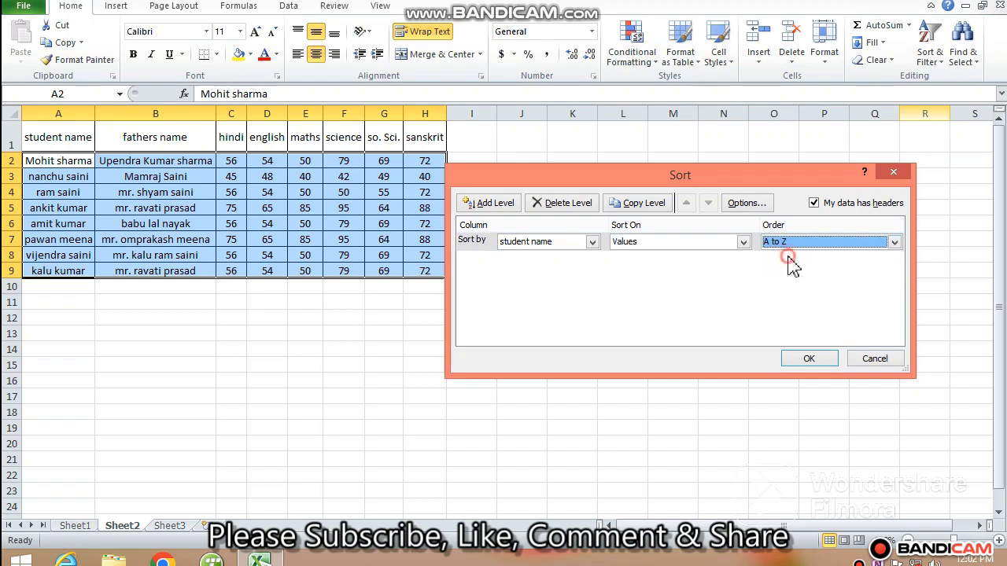
pyautogui.click(811, 359)
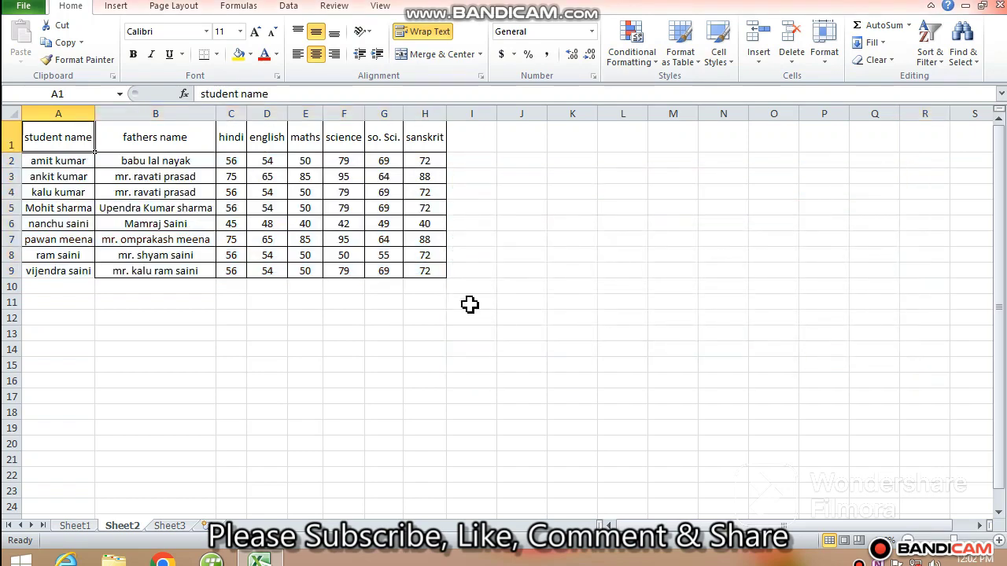